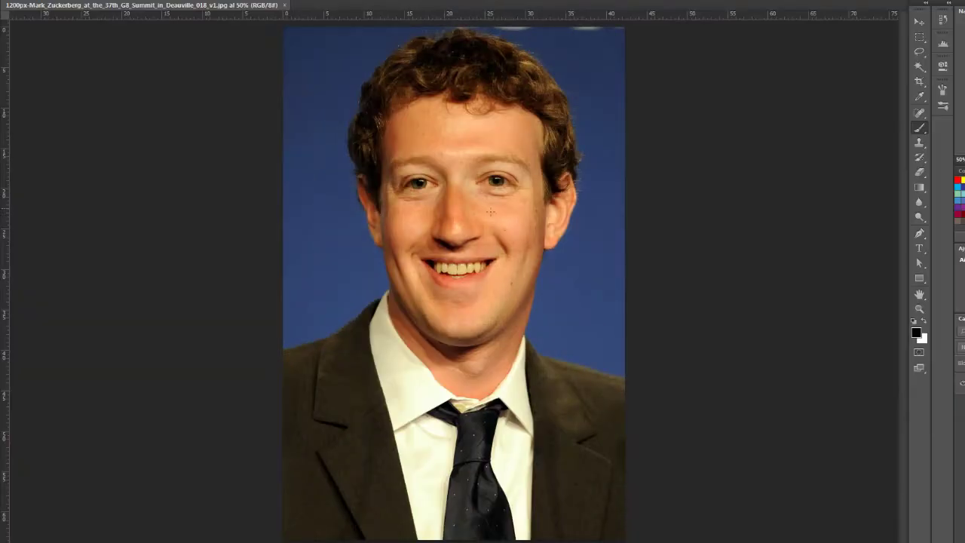
# Duplicate the photo into the editable layer Capa 1 and inspect the face up close
pyautogui.hotkey('ctrl', 'j')
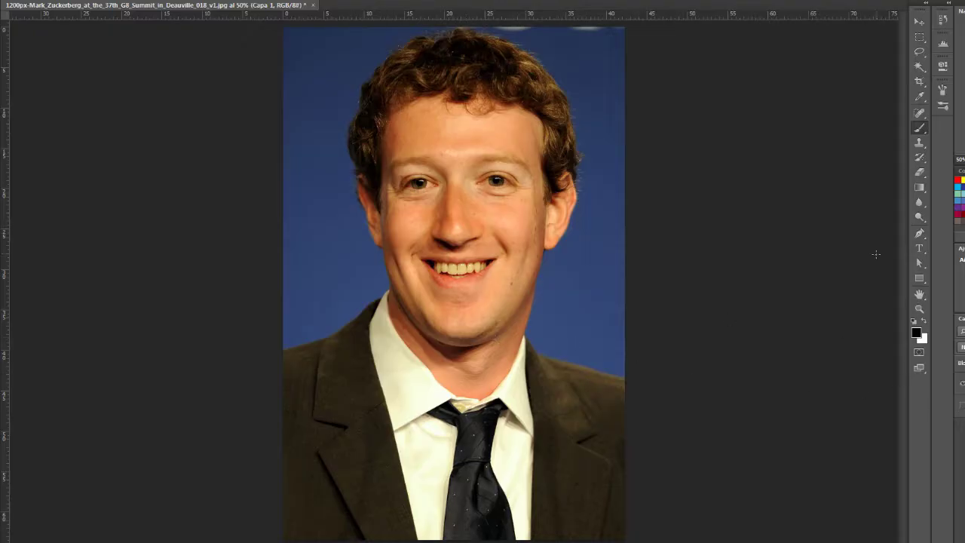
pyautogui.hotkey('ctrl', '+')
pyautogui.hotkey('ctrl', '+')
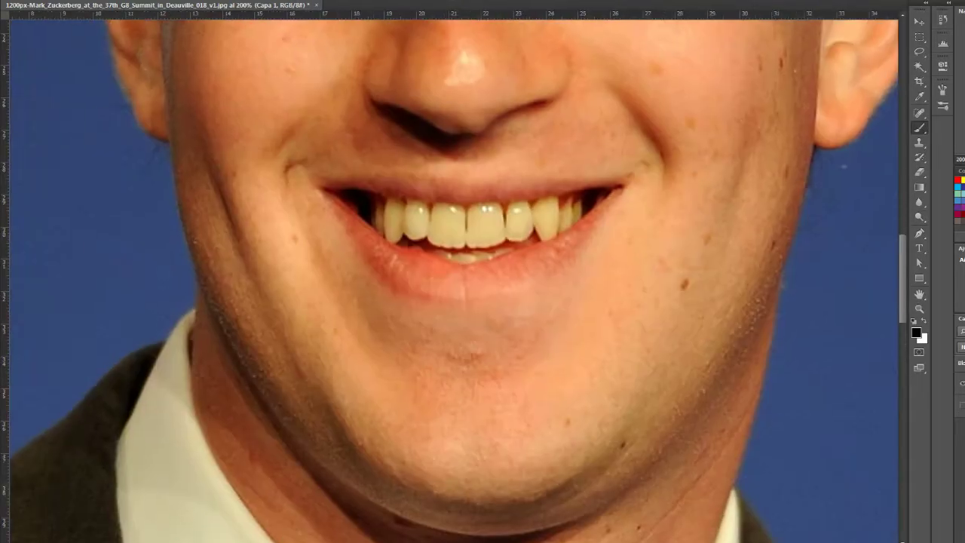
pyautogui.hotkey('ctrl', '-')
# Start a Magnetic Freeform Pen path with its first anchor at the suit's edge
pyautogui.moveTo(564, 399); pyautogui.dragTo(596, 187)
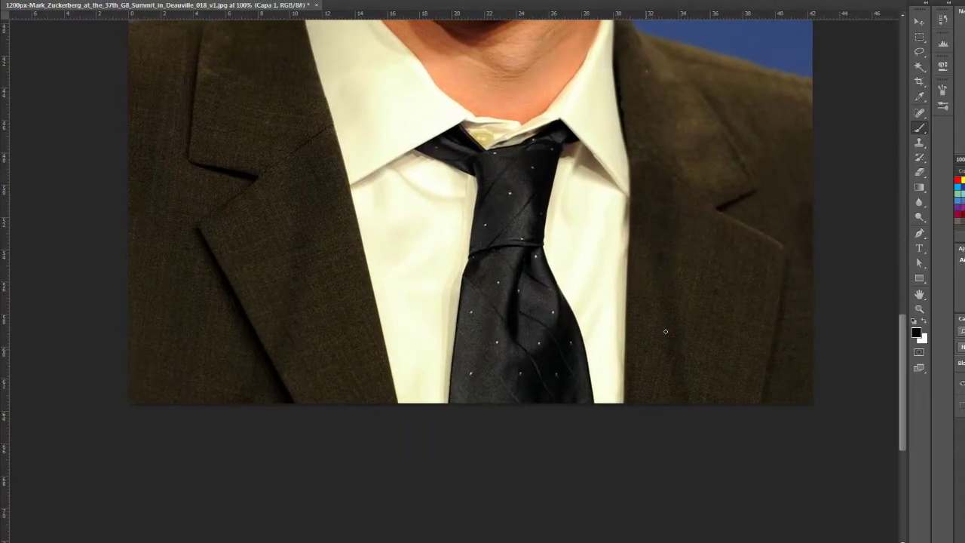
pyautogui.press('p')
pyautogui.click(817, 405)
# Trace the path from the right shoulder up along the jawline
pyautogui.scroll(3, 819, 269)
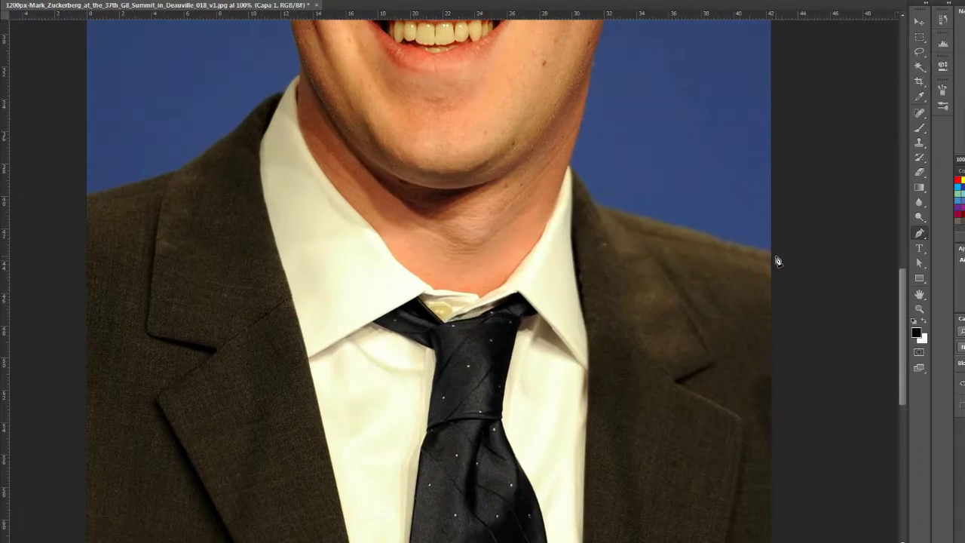
pyautogui.click(774, 255)
pyautogui.scroll(2, 664, 170)
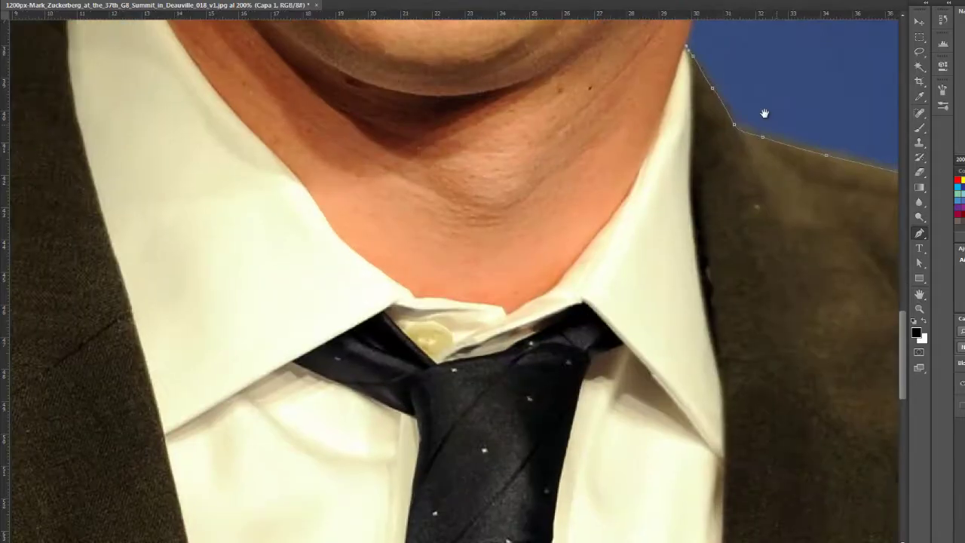
pyautogui.scroll(2, 587, 231)
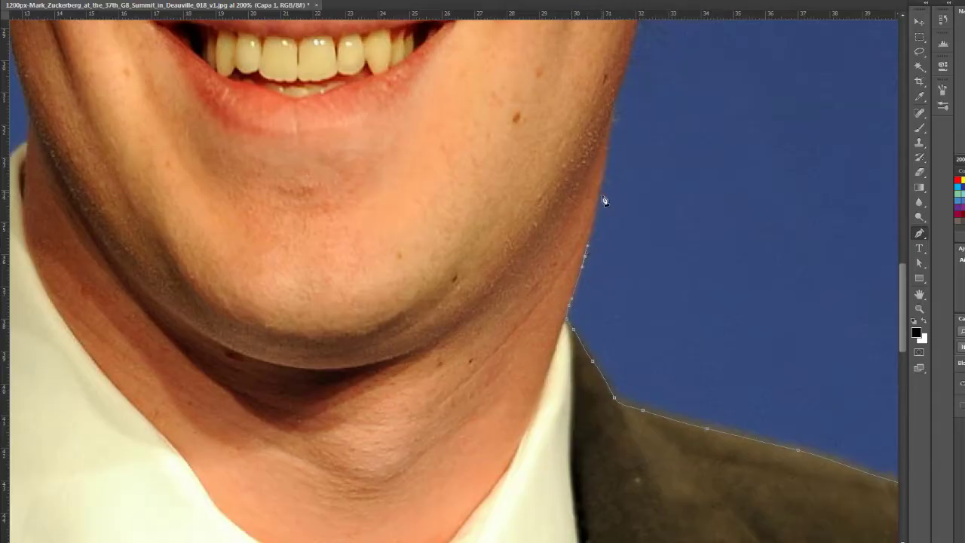
pyautogui.scroll(3, 615, 106)
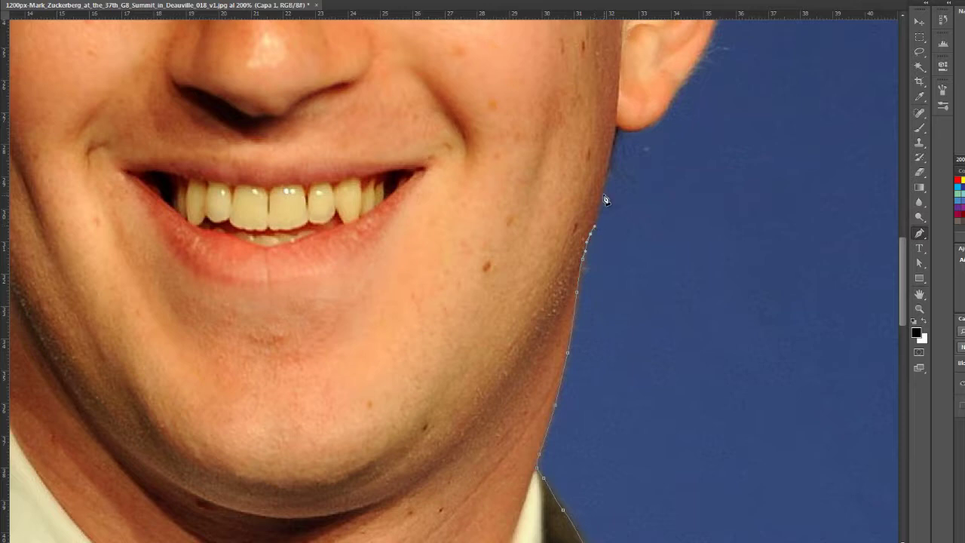
pyautogui.moveTo(606, 200); pyautogui.dragTo(614, 169)
# Continue the path around the right ear, over the top of the hair and around the left ear
pyautogui.moveTo(687, 83); pyautogui.dragTo(626, 202)
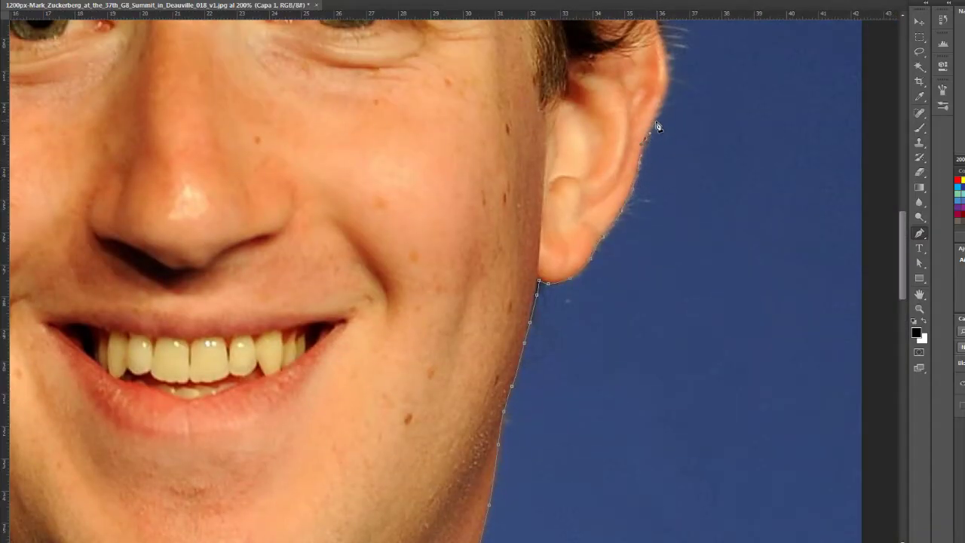
pyautogui.moveTo(666, 86); pyautogui.dragTo(659, 180)
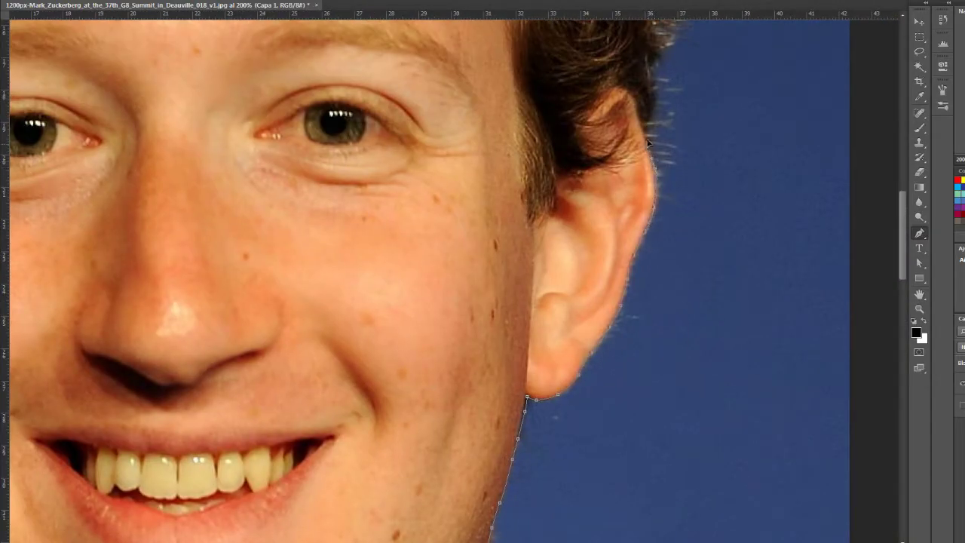
pyautogui.moveTo(647, 142)
pyautogui.mouseDown()
pyautogui.moveTo(662, 78)
pyautogui.moveTo(634, 165)
pyautogui.mouseUp()
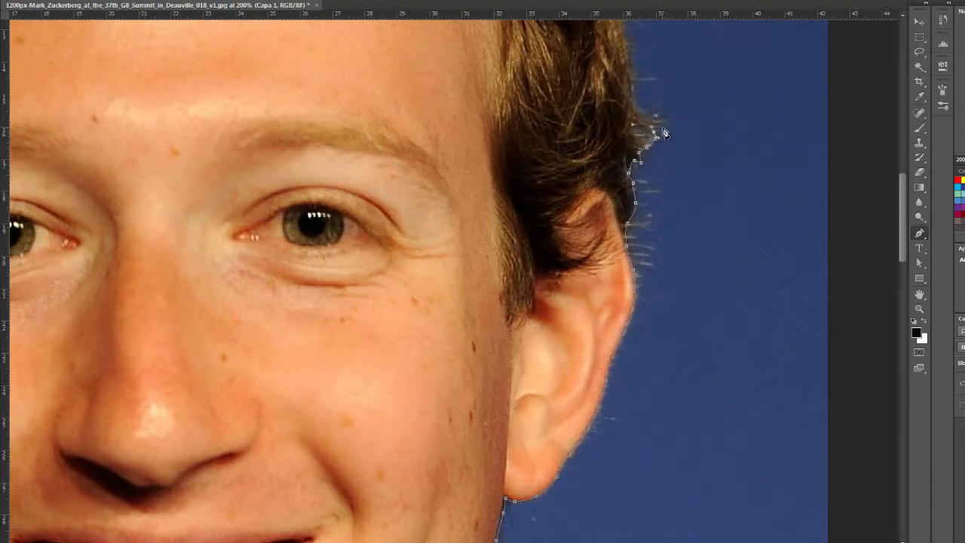
pyautogui.moveTo(638, 83)
pyautogui.mouseDown()
pyautogui.moveTo(636, 218)
pyautogui.moveTo(600, 91)
pyautogui.moveTo(598, 176)
pyautogui.moveTo(564, 83)
pyautogui.moveTo(612, 218)
pyautogui.moveTo(467, 84)
pyautogui.moveTo(442, 111)
pyautogui.mouseUp()
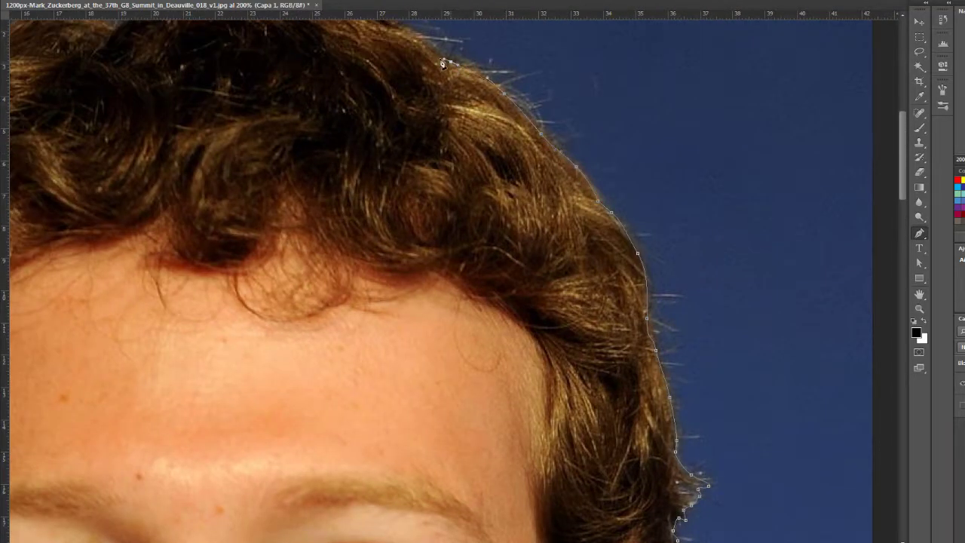
pyautogui.moveTo(443, 64)
pyautogui.mouseDown()
pyautogui.moveTo(279, 117)
pyautogui.moveTo(233, 122)
pyautogui.moveTo(259, 138)
pyautogui.moveTo(156, 127)
pyautogui.moveTo(416, 151)
pyautogui.moveTo(346, 203)
pyautogui.moveTo(284, 273)
pyautogui.moveTo(292, 273)
pyautogui.moveTo(257, 296)
pyautogui.moveTo(238, 335)
pyautogui.moveTo(254, 262)
pyautogui.moveTo(264, 262)
pyautogui.moveTo(249, 286)
pyautogui.moveTo(272, 331)
pyautogui.moveTo(256, 319)
pyautogui.moveTo(314, 394)
pyautogui.moveTo(286, 390)
pyautogui.moveTo(283, 411)
pyautogui.moveTo(318, 249)
pyautogui.mouseUp()
pyautogui.moveTo(318, 285)
pyautogui.mouseDown()
pyautogui.moveTo(354, 407)
pyautogui.moveTo(341, 227)
pyautogui.moveTo(362, 288)
pyautogui.mouseUp()
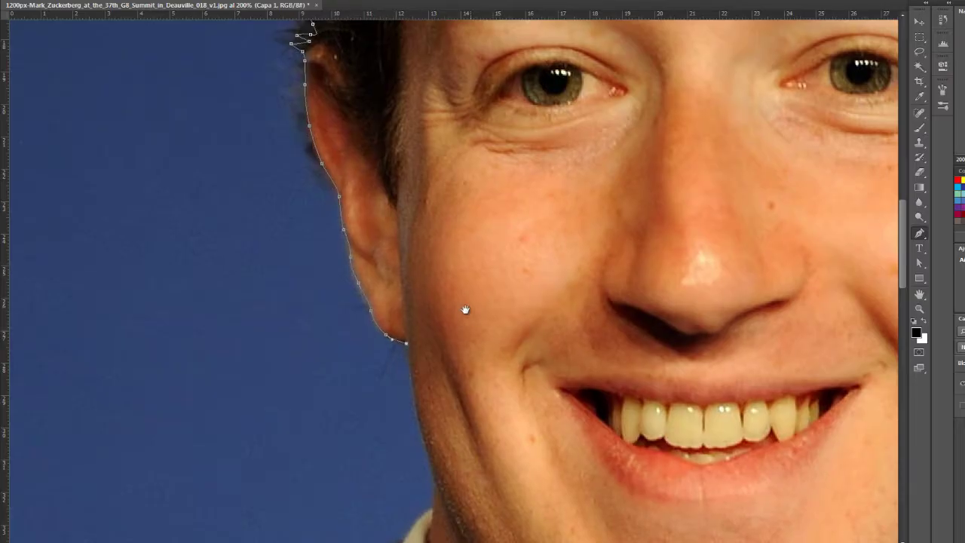
# Trace the left jaw and jacket shoulder to the image edge, then select the whole path
pyautogui.moveTo(466, 308); pyautogui.dragTo(450, 150)
pyautogui.moveTo(373, 185)
pyautogui.mouseDown()
pyautogui.moveTo(420, 334)
pyautogui.moveTo(423, 234)
pyautogui.mouseUp()
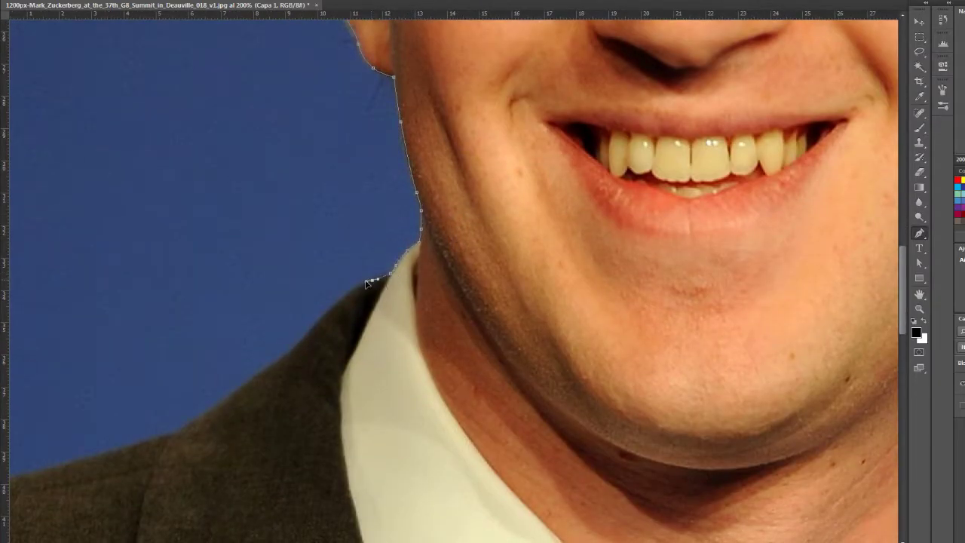
pyautogui.moveTo(312, 397); pyautogui.dragTo(450, 223)
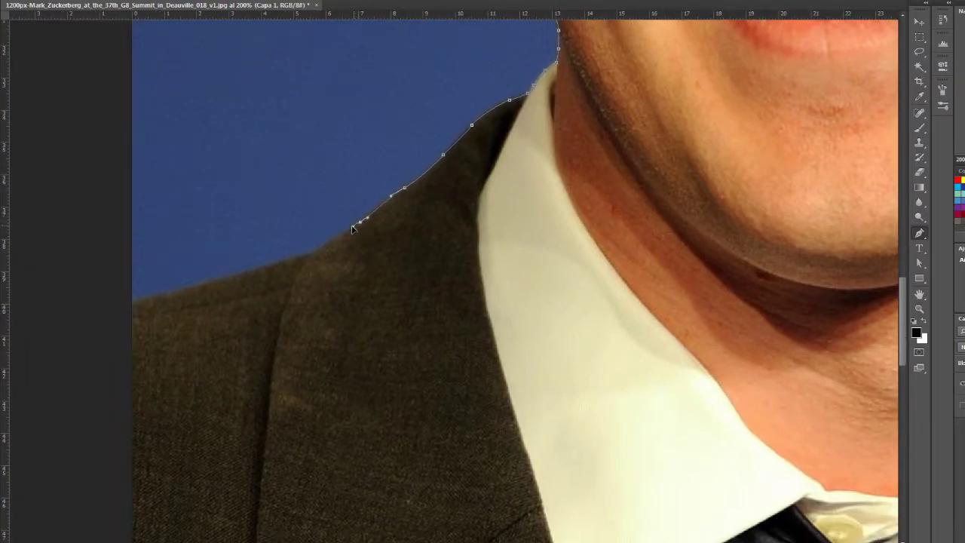
pyautogui.moveTo(315, 259); pyautogui.dragTo(119, 307)
pyautogui.moveTo(221, 325); pyautogui.dragTo(216, 295)
pyautogui.scroll(-10, 216, 295)
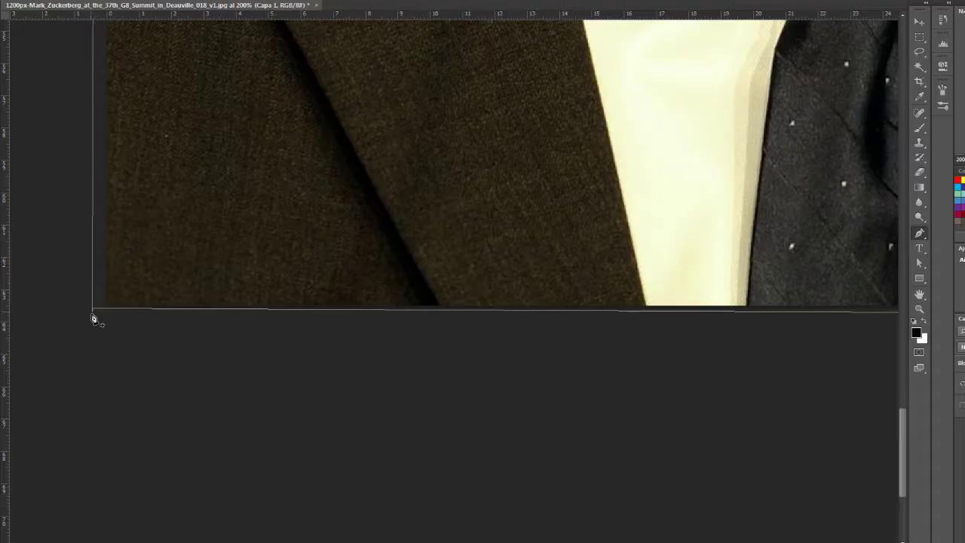
pyautogui.press('a')
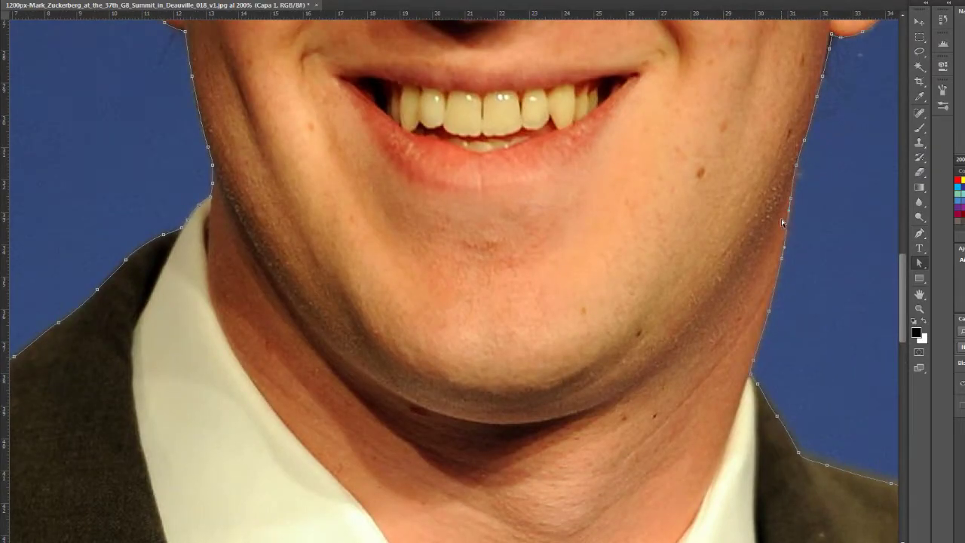
pyautogui.rightClick(783, 223)
# Make a selection from the path, invert it, delete the blue background and deselect
pyautogui.click(818, 263)
pyautogui.press('Return')
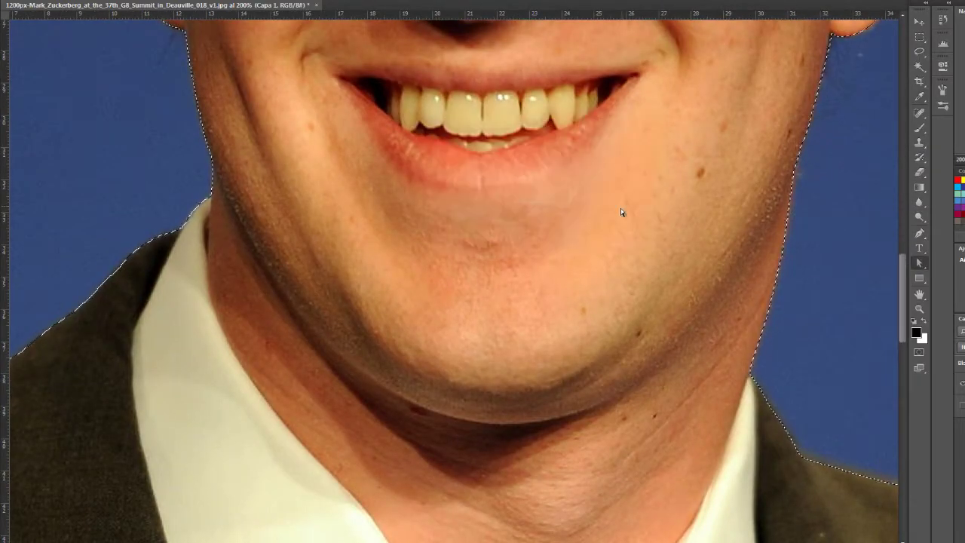
pyautogui.hotkey('ctrl', '-')
pyautogui.hotkey('ctrl', '-')
pyautogui.hotkey('ctrl', '-')
pyautogui.click(211, 16)
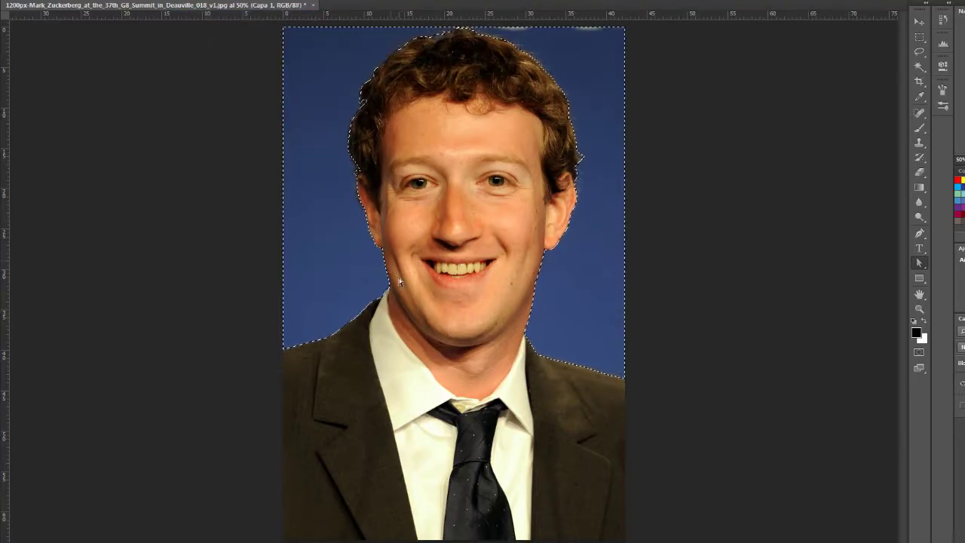
pyautogui.press('Delete')
pyautogui.hotkey('ctrl', 'd')
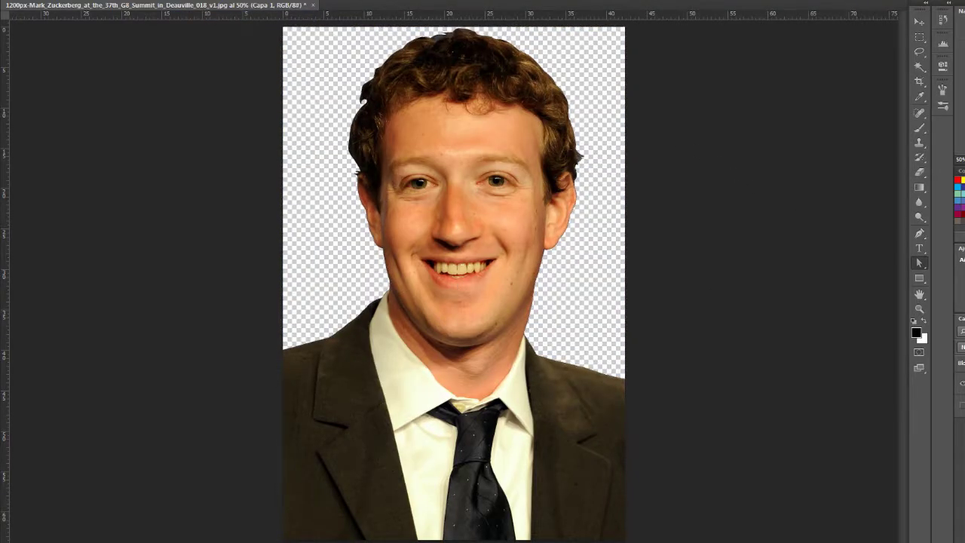
# Zoom in to check the cut-out edges around the hair
pyautogui.hotkey('ctrl', '+')
pyautogui.hotkey('ctrl', '+')
pyautogui.scroll(5, 469, 189)
pyautogui.hotkey('ctrl', '+')
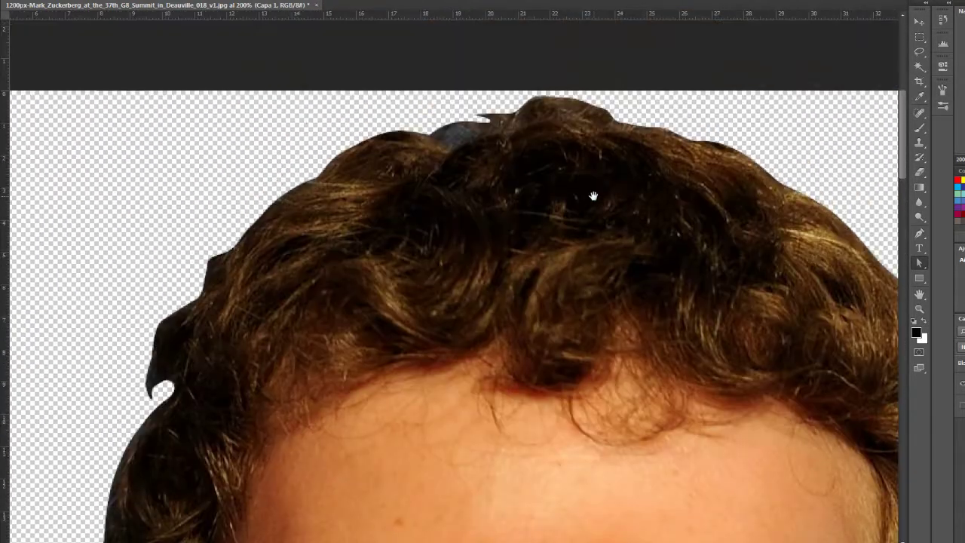
pyautogui.hotkey('ctrl', '-')
pyautogui.hotkey('ctrl', '-')
pyautogui.click(920, 202)
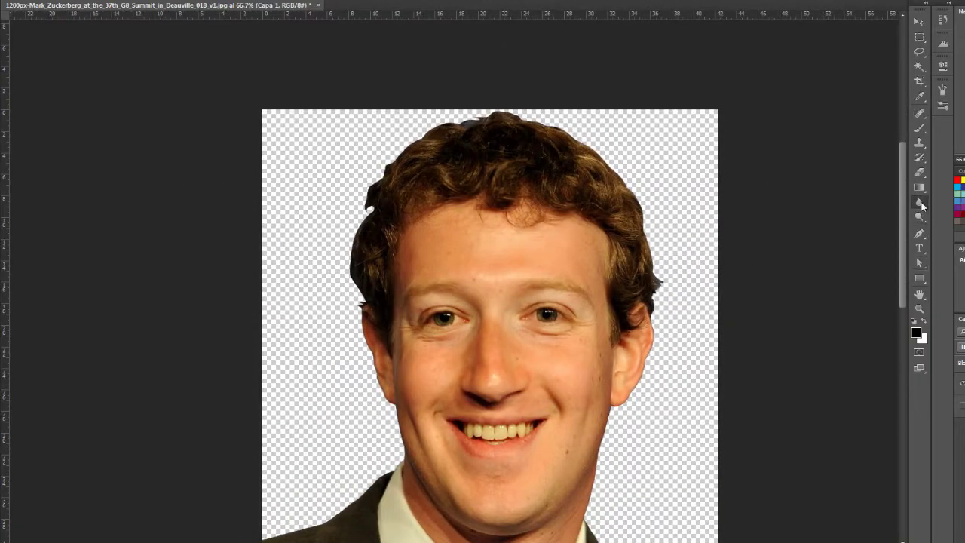
# Zoom to 200%, choose the 95 brush preset and duplicate the cut-out layer
pyautogui.hotkey('ctrl', '+')
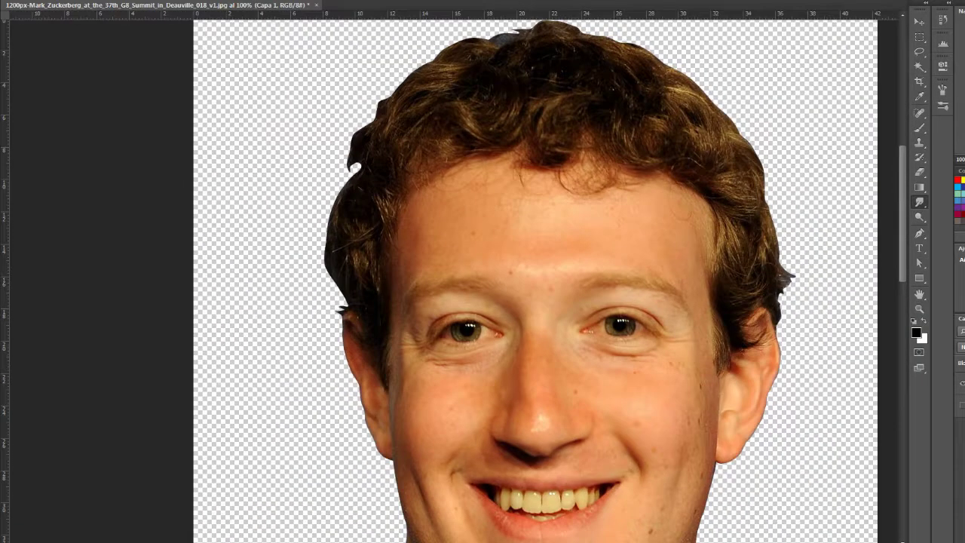
pyautogui.hotkey('ctrl', '+')
pyautogui.rightClick(358, 129)
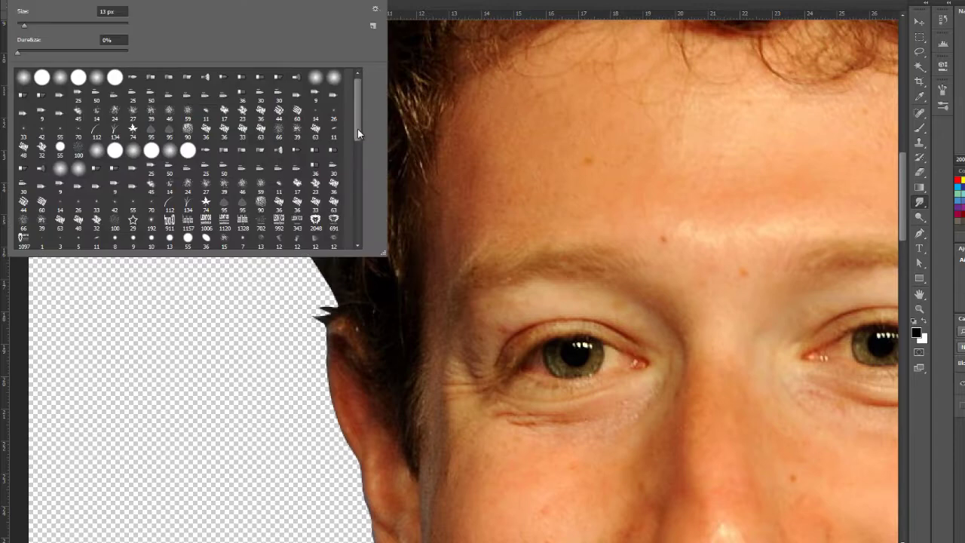
pyautogui.scroll(-2, 374, 208)
pyautogui.click(279, 98)
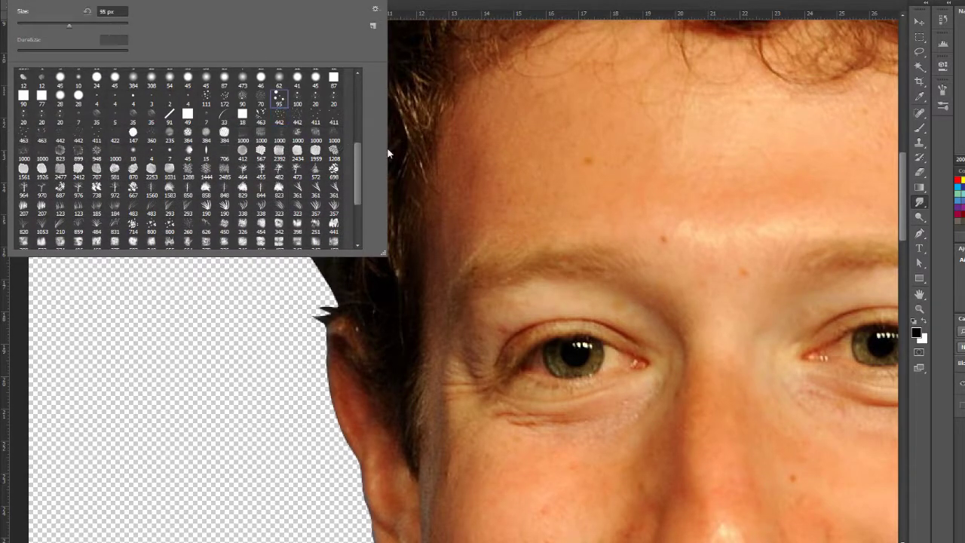
pyautogui.rightClick(527, 159)
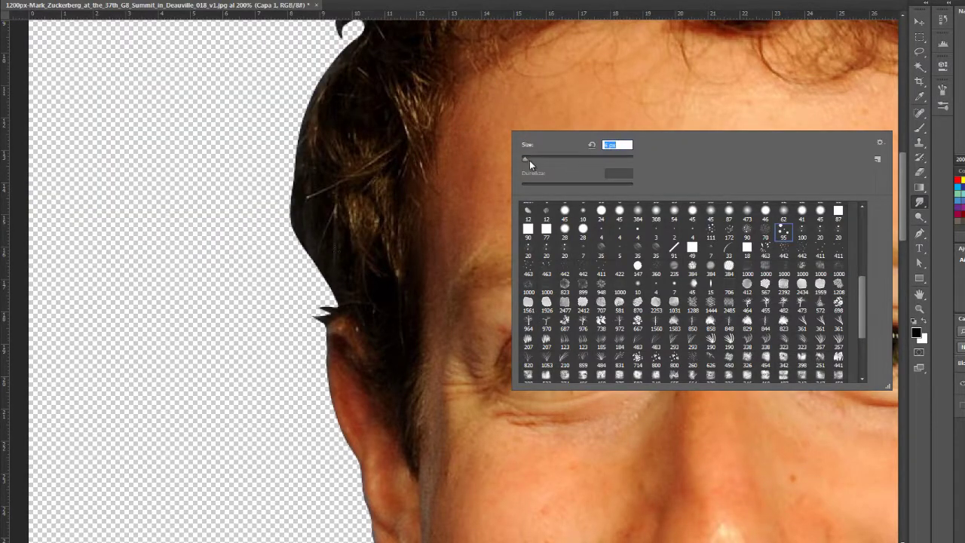
pyautogui.press('Return')
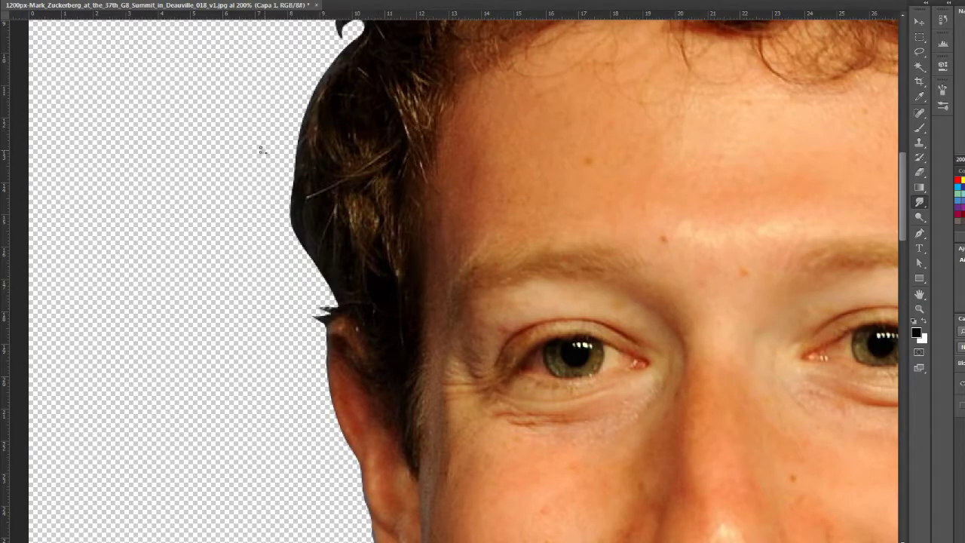
pyautogui.hotkey('ctrl', 'j')
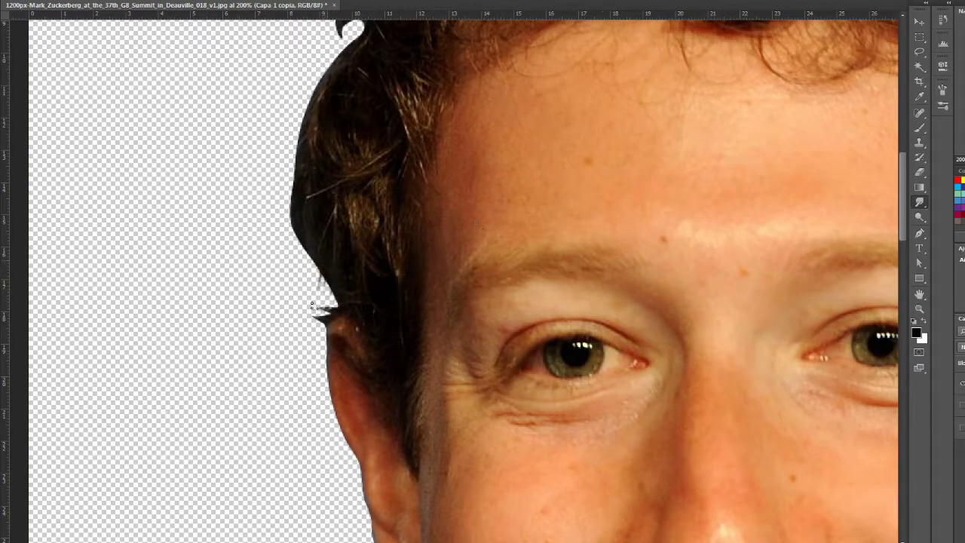
# Smudge fine hair strands outward along the left hair edge above the ear
pyautogui.moveTo(315, 310)
pyautogui.mouseDown()
pyautogui.moveTo(300, 239)
pyautogui.moveTo(290, 249)
pyautogui.moveTo(287, 230)
pyautogui.mouseUp()
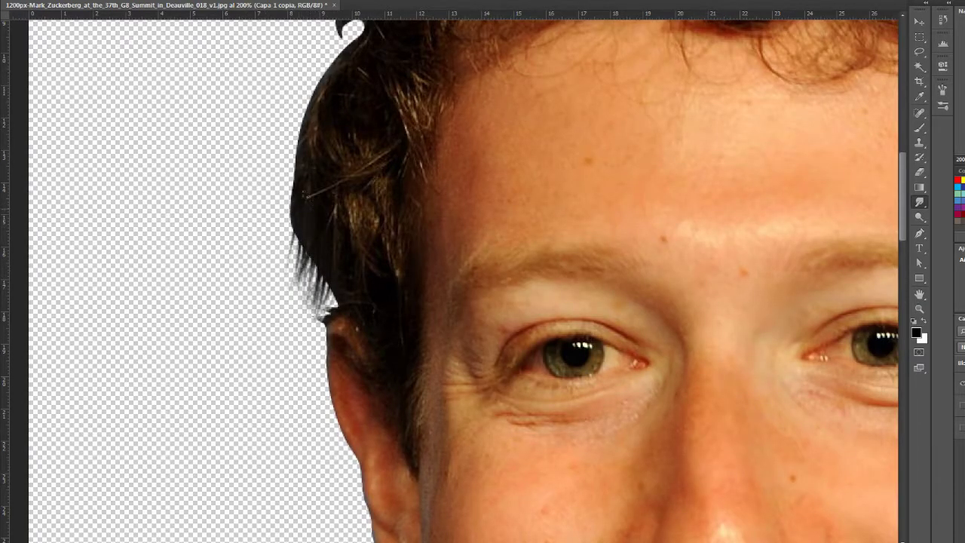
pyautogui.moveTo(305, 281); pyautogui.dragTo(286, 209)
pyautogui.moveTo(332, 311); pyautogui.dragTo(304, 260)
pyautogui.scroll(3, 317, 287)
pyautogui.moveTo(285, 305); pyautogui.dragTo(273, 248)
pyautogui.moveTo(287, 322)
pyautogui.mouseDown()
pyautogui.moveTo(272, 252)
pyautogui.moveTo(305, 369)
pyautogui.moveTo(324, 398)
pyautogui.mouseUp()
pyautogui.scroll(4, 276, 196)
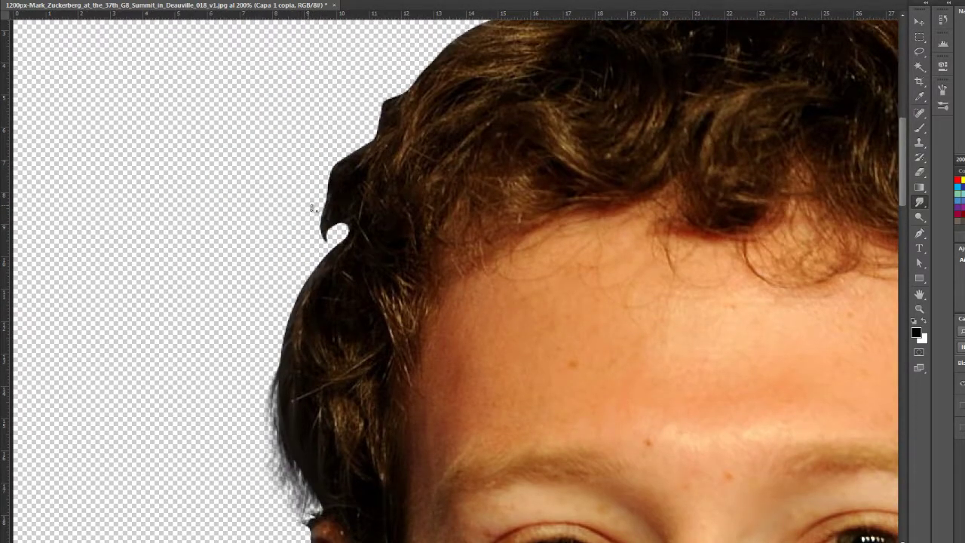
pyautogui.moveTo(339, 260); pyautogui.dragTo(323, 227)
pyautogui.moveTo(295, 311); pyautogui.dragTo(328, 253)
pyautogui.moveTo(280, 353); pyautogui.dragTo(303, 288)
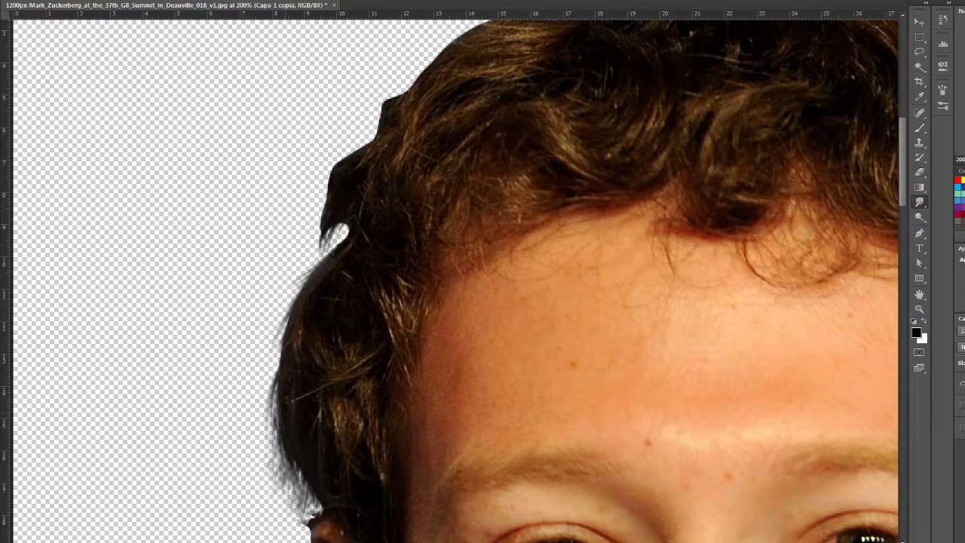
pyautogui.moveTo(341, 260)
pyautogui.mouseDown()
pyautogui.moveTo(312, 190)
pyautogui.moveTo(324, 159)
pyautogui.mouseUp()
pyautogui.moveTo(392, 154); pyautogui.dragTo(363, 113)
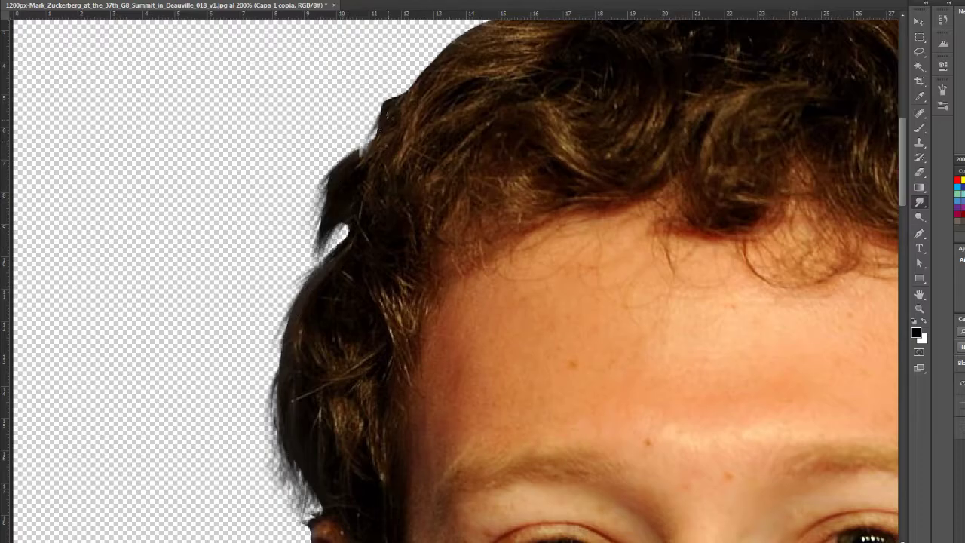
# Smooth and fill out the left and top hair outline
pyautogui.moveTo(434, 144)
pyautogui.mouseDown()
pyautogui.moveTo(367, 303)
pyautogui.moveTo(310, 255)
pyautogui.mouseUp()
pyautogui.moveTo(377, 243)
pyautogui.mouseDown()
pyautogui.moveTo(347, 208)
pyautogui.moveTo(526, 133)
pyautogui.moveTo(705, 101)
pyautogui.moveTo(735, 124)
pyautogui.mouseUp()
pyautogui.moveTo(652, 113); pyautogui.dragTo(600, 120)
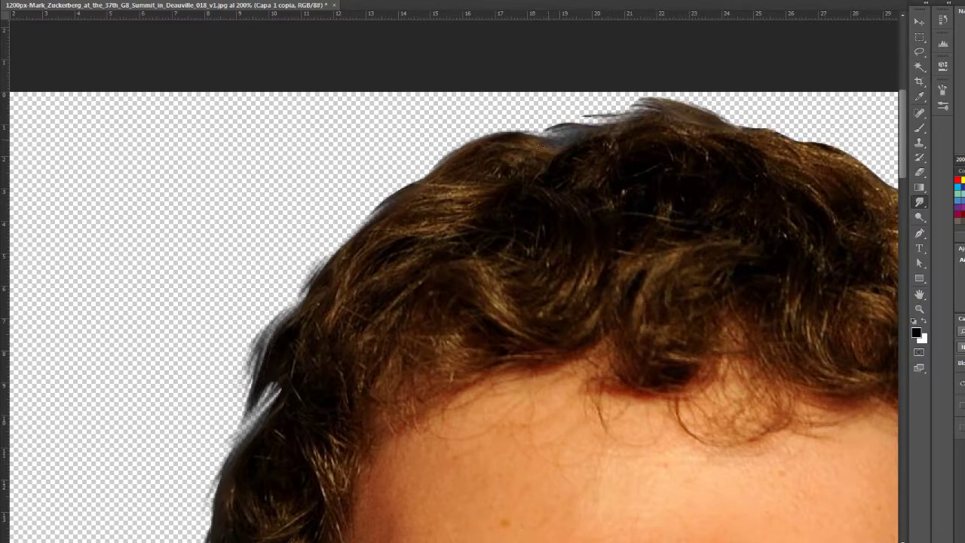
pyautogui.moveTo(520, 134)
pyautogui.mouseDown()
pyautogui.moveTo(441, 155)
pyautogui.moveTo(355, 233)
pyautogui.mouseUp()
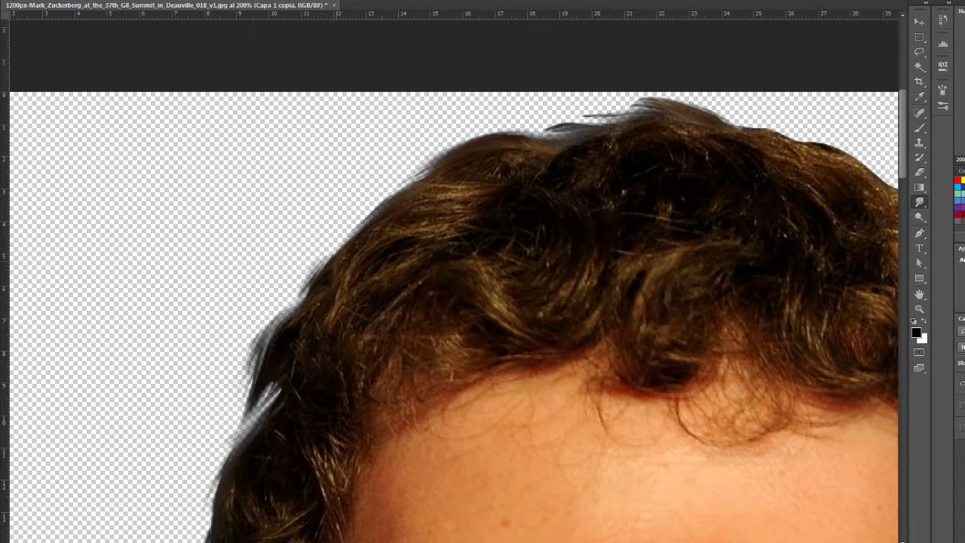
# Soften and darken the upper-right hair edge
pyautogui.moveTo(608, 254); pyautogui.dragTo(359, 280)
pyautogui.moveTo(483, 150)
pyautogui.mouseDown()
pyautogui.moveTo(550, 174)
pyautogui.moveTo(709, 261)
pyautogui.mouseUp()
pyautogui.moveTo(641, 219)
pyautogui.mouseDown()
pyautogui.moveTo(724, 279)
pyautogui.moveTo(701, 253)
pyautogui.mouseUp()
pyautogui.moveTo(649, 305); pyautogui.dragTo(483, 215)
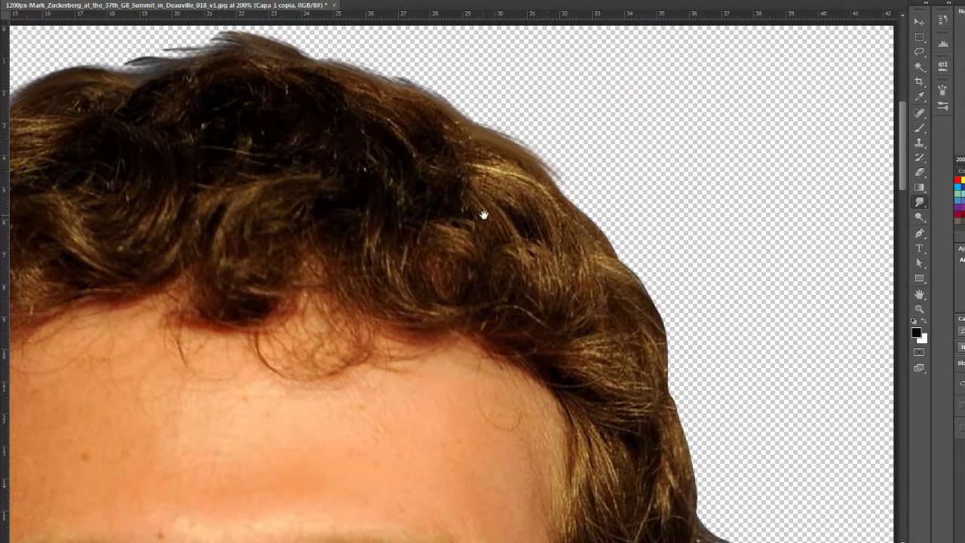
pyautogui.moveTo(549, 190); pyautogui.dragTo(626, 265)
pyautogui.moveTo(539, 174); pyautogui.dragTo(608, 227)
pyautogui.moveTo(633, 276)
pyautogui.mouseDown()
pyautogui.moveTo(658, 346)
pyautogui.moveTo(647, 155)
pyautogui.moveTo(705, 355)
pyautogui.mouseUp()
pyautogui.moveTo(668, 234)
pyautogui.mouseDown()
pyautogui.moveTo(713, 396)
pyautogui.moveTo(693, 475)
pyautogui.mouseUp()
# Smudge the right hair edge into soft strands and check the whole portrait
pyautogui.moveTo(690, 399)
pyautogui.mouseDown()
pyautogui.moveTo(724, 438)
pyautogui.moveTo(736, 360)
pyautogui.mouseUp()
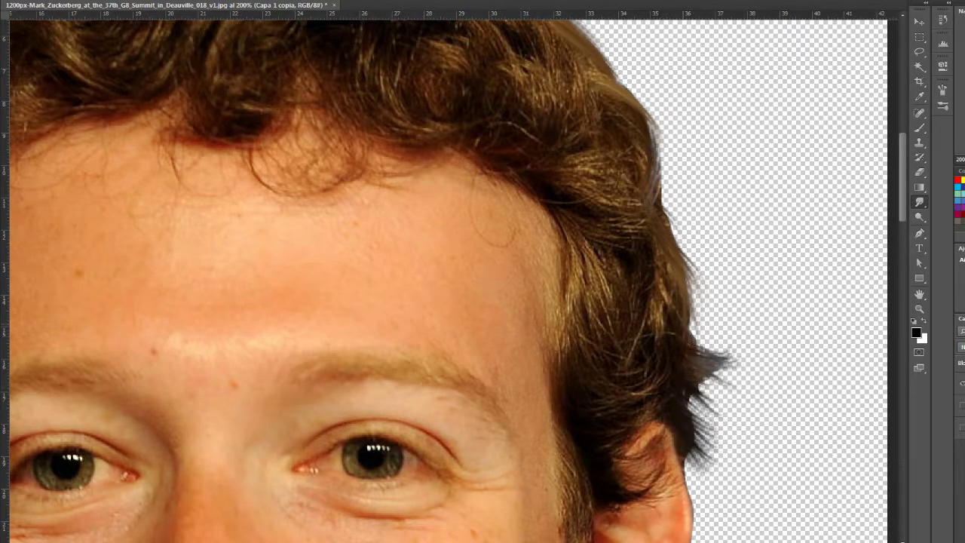
pyautogui.moveTo(693, 325); pyautogui.dragTo(736, 377)
pyautogui.moveTo(694, 301); pyautogui.dragTo(713, 377)
pyautogui.moveTo(697, 324); pyautogui.dragTo(728, 408)
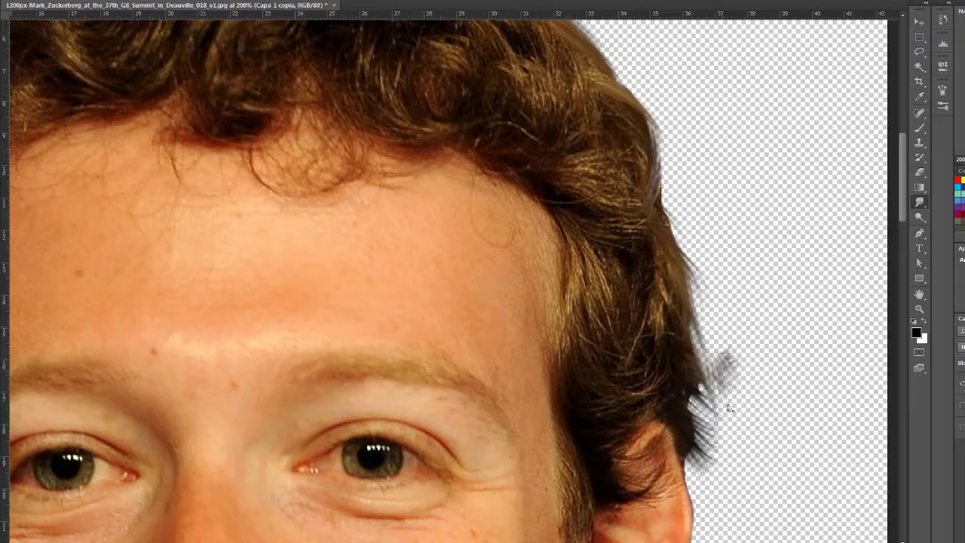
pyautogui.scroll(-5, 696, 291)
pyautogui.hotkey('ctrl', '-')
pyautogui.hotkey('ctrl', '-')
pyautogui.hotkey('ctrl', '-')
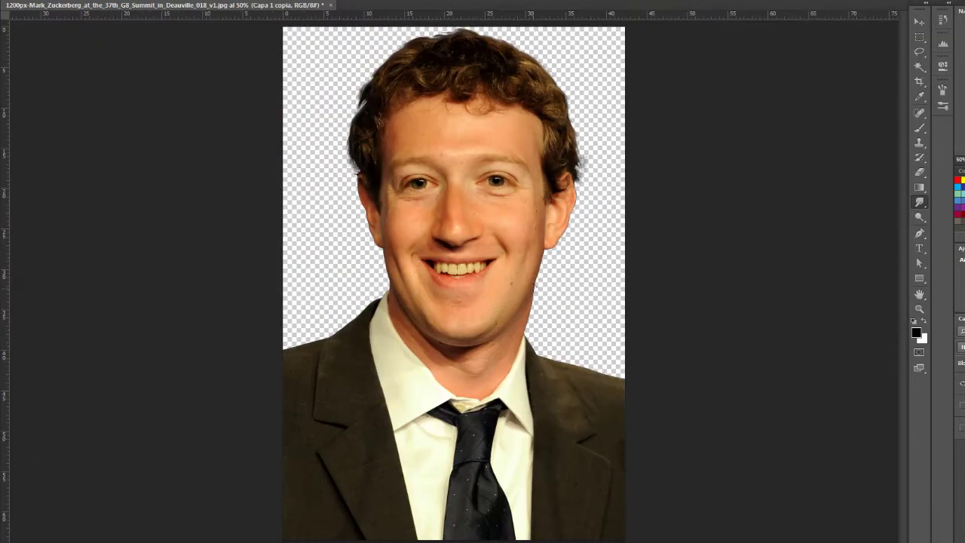
pyautogui.hotkey('ctrl', '+')
pyautogui.hotkey('ctrl', '+')
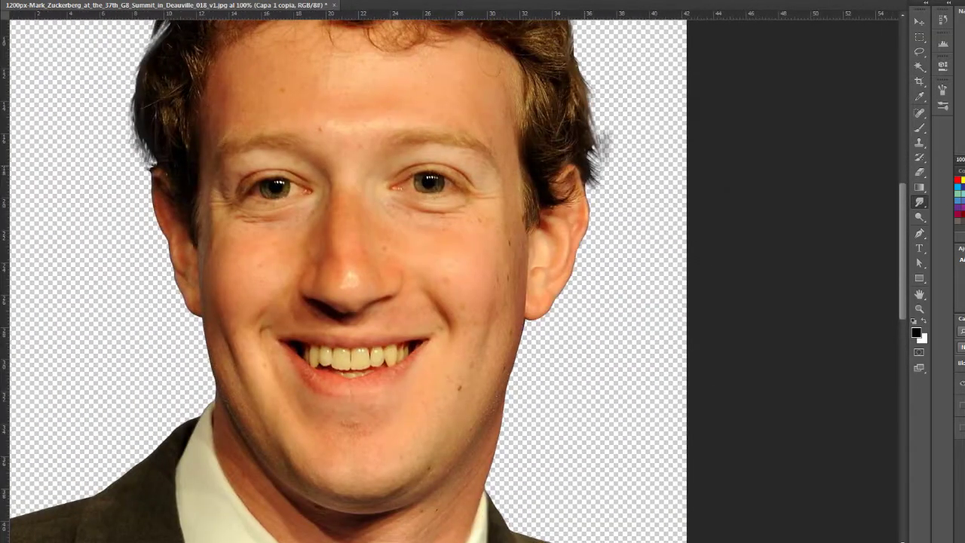
# Erase stray wisps right of the head, alternating with smudging, then zoom out to 50%
pyautogui.press('e')
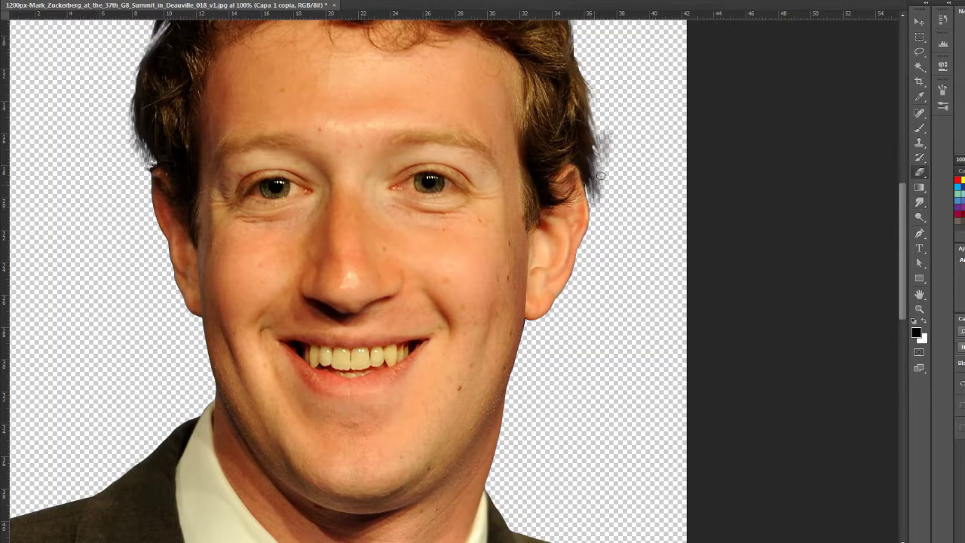
pyautogui.moveTo(604, 170); pyautogui.dragTo(593, 116)
pyautogui.click(920, 205)
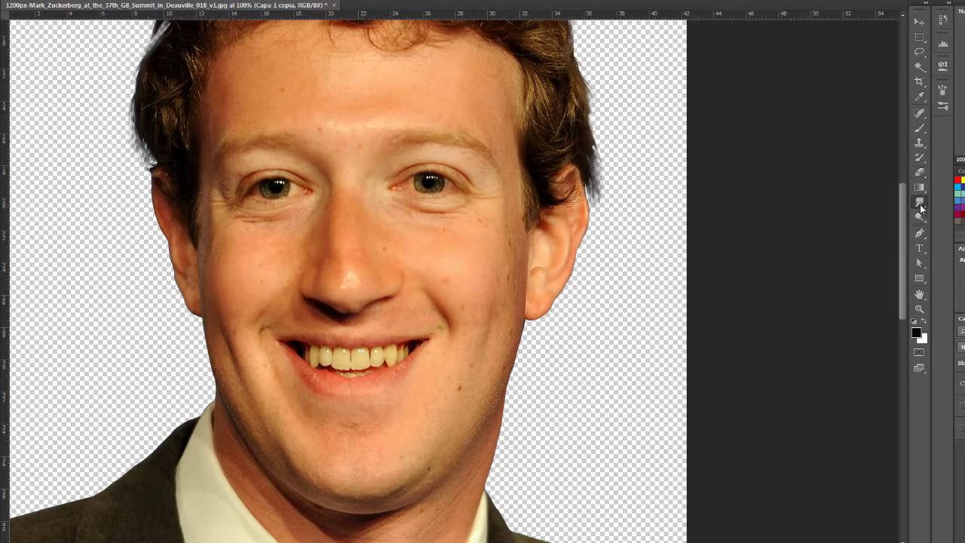
pyautogui.moveTo(593, 173); pyautogui.dragTo(599, 128)
pyautogui.press('e')
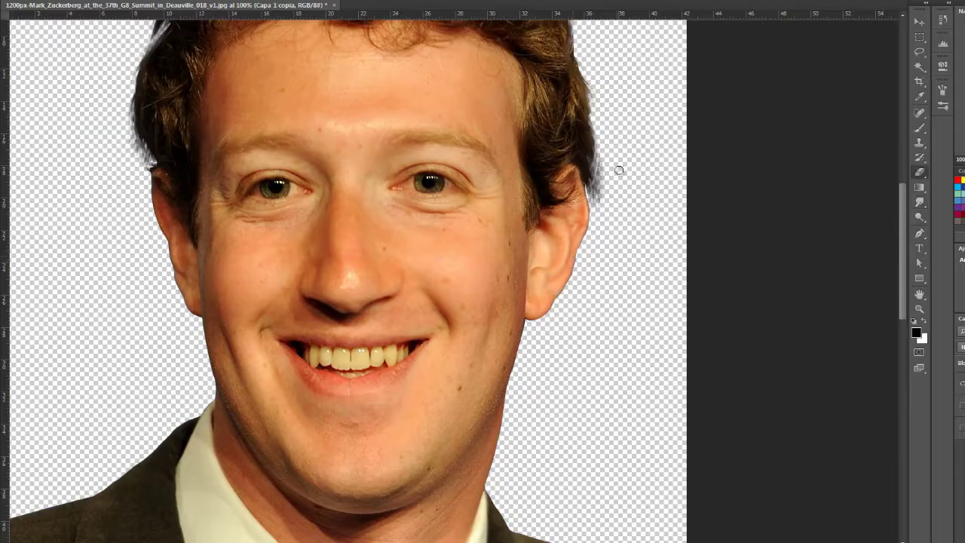
pyautogui.moveTo(618, 168)
pyautogui.mouseDown()
pyautogui.moveTo(606, 157)
pyautogui.moveTo(608, 181)
pyautogui.mouseUp()
pyautogui.click(919, 202)
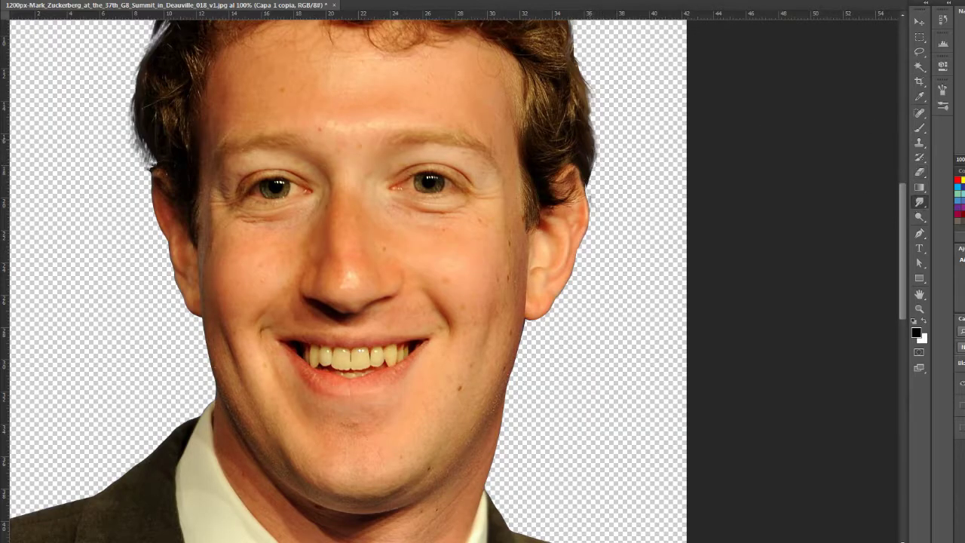
pyautogui.moveTo(595, 148); pyautogui.dragTo(587, 185)
pyautogui.hotkey('ctrl', '-')
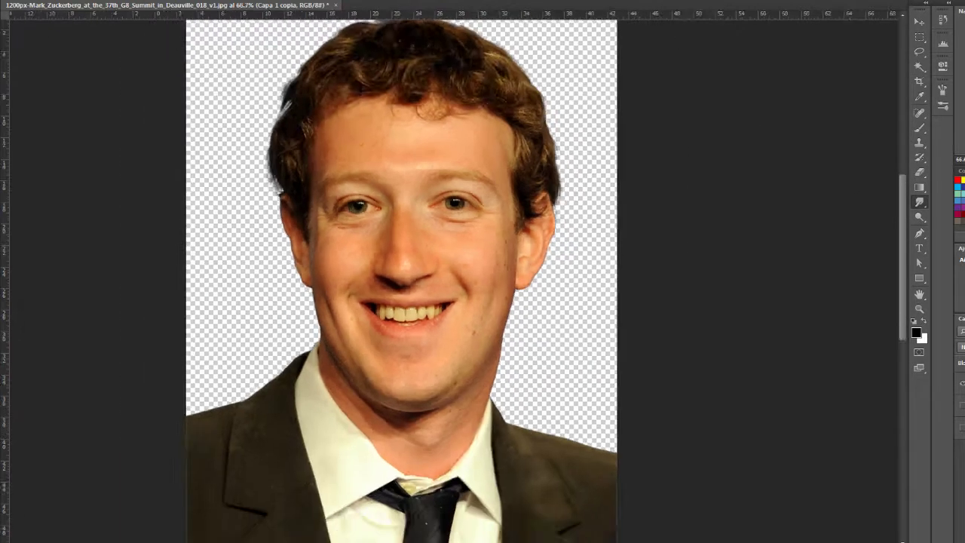
pyautogui.hotkey('ctrl', '-')
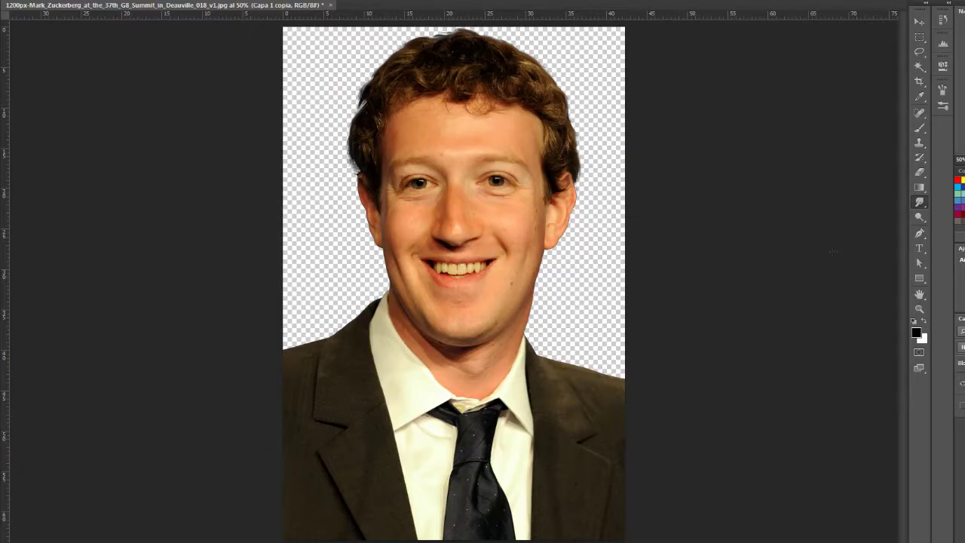
# Make the cuerpo layer active and zoom to 100% on the chin and collar
pyautogui.hotkey('alt', '[')
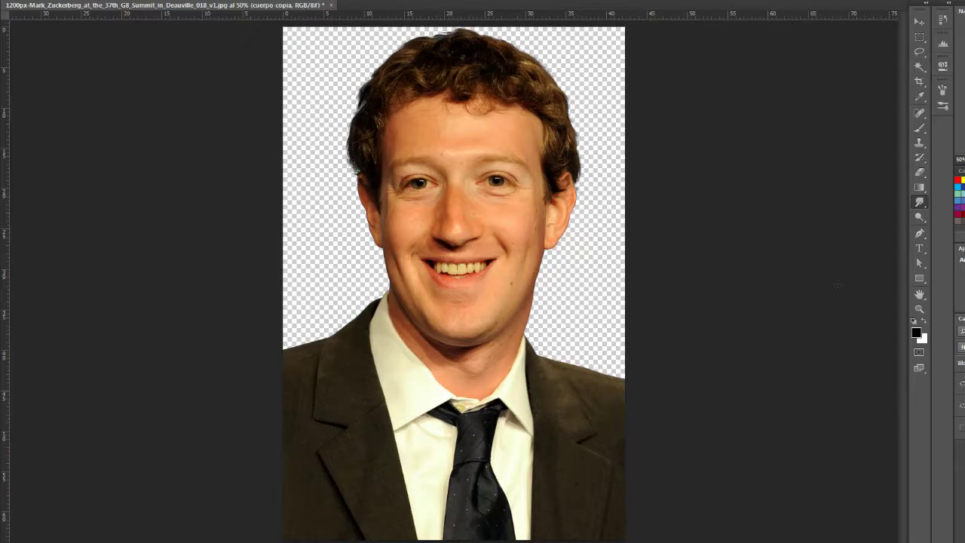
pyautogui.hotkey('alt', '[')
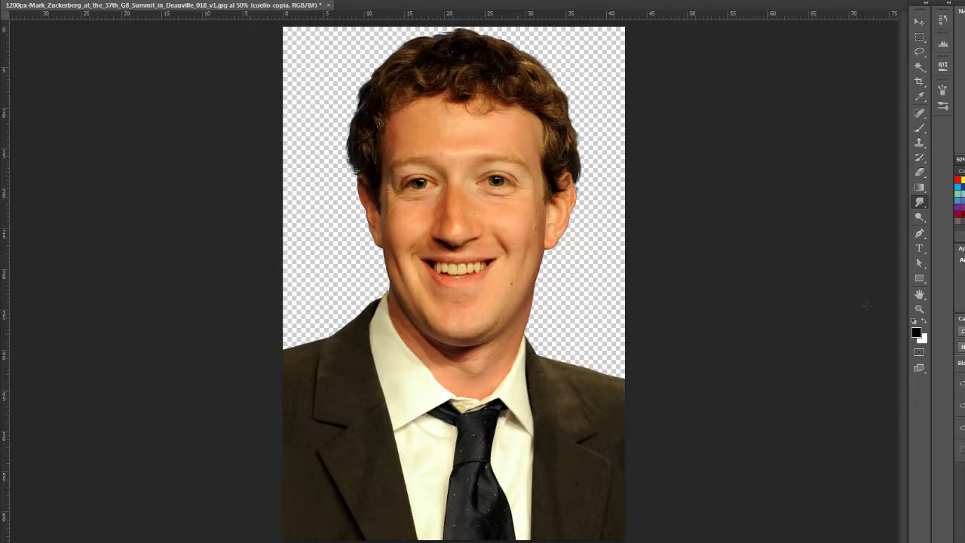
pyautogui.hotkey('alt', '[')
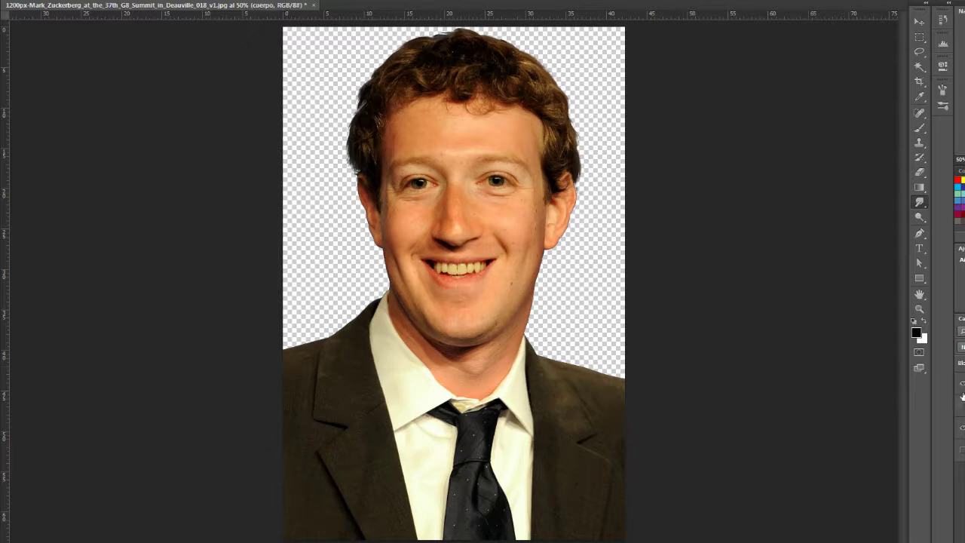
pyautogui.hotkey('ctrl', '+')
pyautogui.hotkey('ctrl', '+')
pyautogui.press('p')
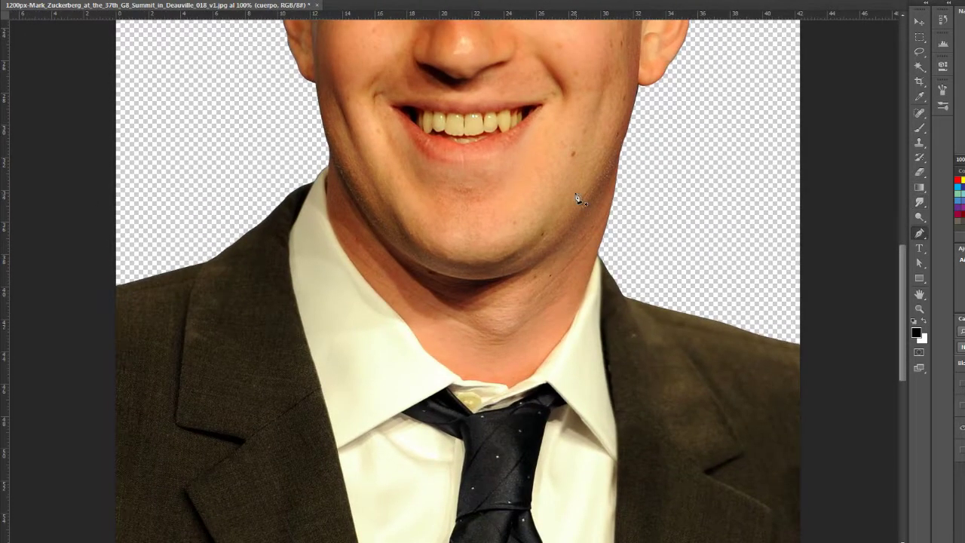
pyautogui.hotkey('ctrl', '+')
# Place Pen path points along the neck edge and the jaw
pyautogui.moveTo(202, 46); pyautogui.dragTo(226, 101)
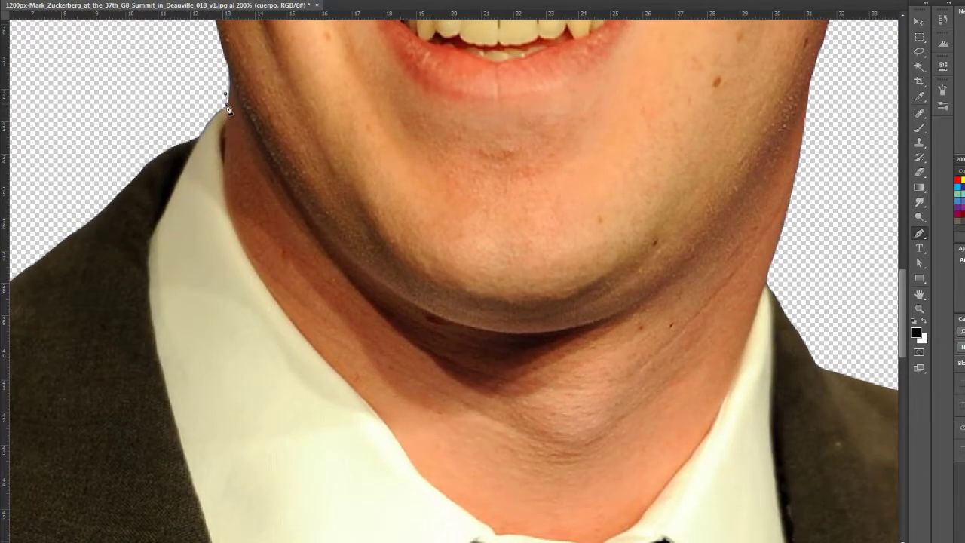
pyautogui.click(224, 173)
pyautogui.moveTo(386, 322); pyautogui.dragTo(370, 157)
pyautogui.moveTo(389, 284); pyautogui.dragTo(408, 310)
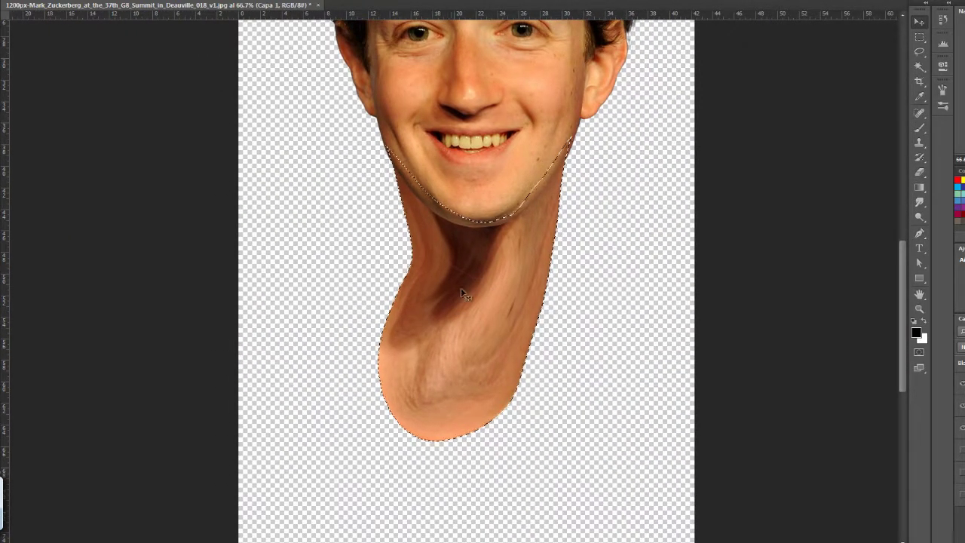
# Pick a soft 28 px brush, sample the face skin tone and paint the lower neck
pyautogui.press('b')
pyautogui.rightClick(420, 234)
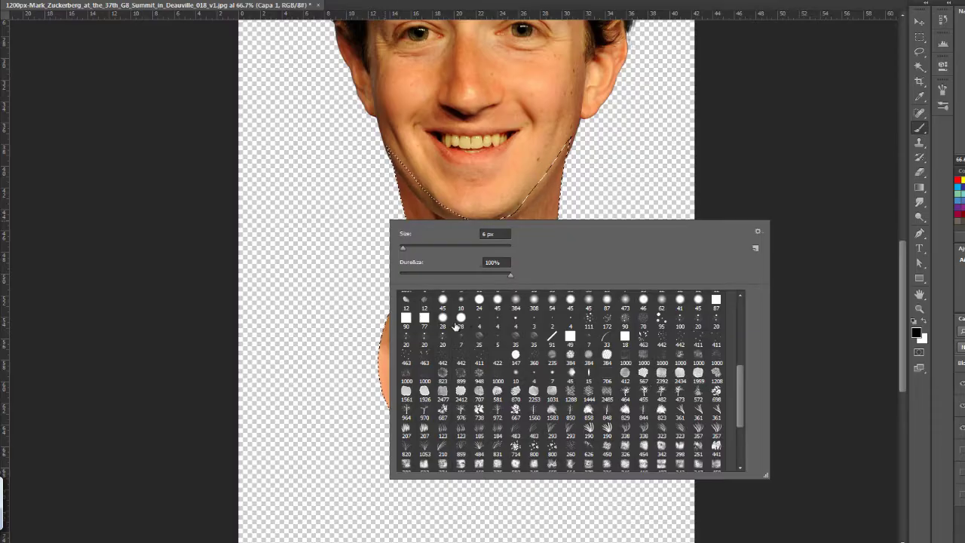
pyautogui.click(461, 318)
pyautogui.press('Return')
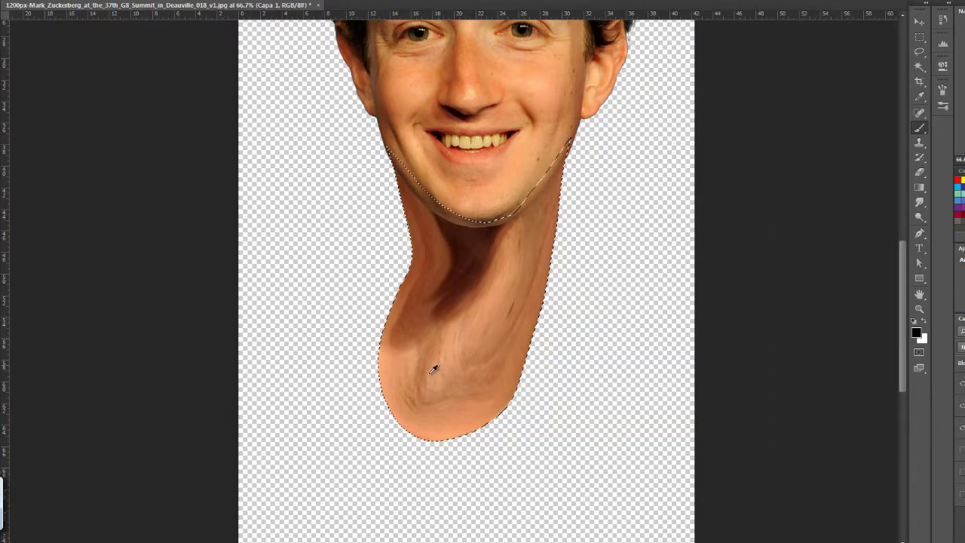
pyautogui.keyDown('alt'); pyautogui.click(423, 373); pyautogui.keyUp('alt')
pyautogui.moveTo(507, 386)
pyautogui.mouseDown()
pyautogui.moveTo(528, 354)
pyautogui.moveTo(478, 313)
pyautogui.moveTo(502, 377)
pyautogui.moveTo(495, 399)
pyautogui.moveTo(400, 336)
pyautogui.moveTo(420, 327)
pyautogui.moveTo(434, 406)
pyautogui.moveTo(517, 366)
pyautogui.mouseUp()
# Sample shadow and lighter skin tones to even the neck shading below the chin and jaw
pyautogui.keyDown('alt'); pyautogui.click(468, 215); pyautogui.keyUp('alt')
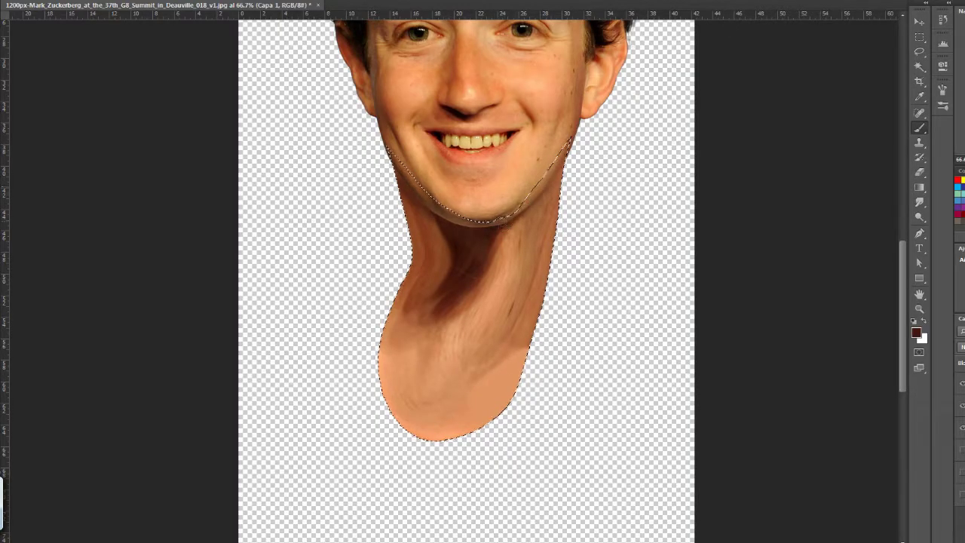
pyautogui.keyDown('alt'); pyautogui.click(411, 315); pyautogui.keyUp('alt')
pyautogui.moveTo(411, 315)
pyautogui.mouseDown()
pyautogui.moveTo(416, 301)
pyautogui.moveTo(439, 297)
pyautogui.moveTo(498, 347)
pyautogui.moveTo(539, 256)
pyautogui.moveTo(457, 352)
pyautogui.moveTo(420, 307)
pyautogui.moveTo(426, 256)
pyautogui.moveTo(451, 300)
pyautogui.moveTo(407, 317)
pyautogui.moveTo(508, 277)
pyautogui.moveTo(448, 276)
pyautogui.moveTo(422, 347)
pyautogui.moveTo(521, 355)
pyautogui.mouseUp()
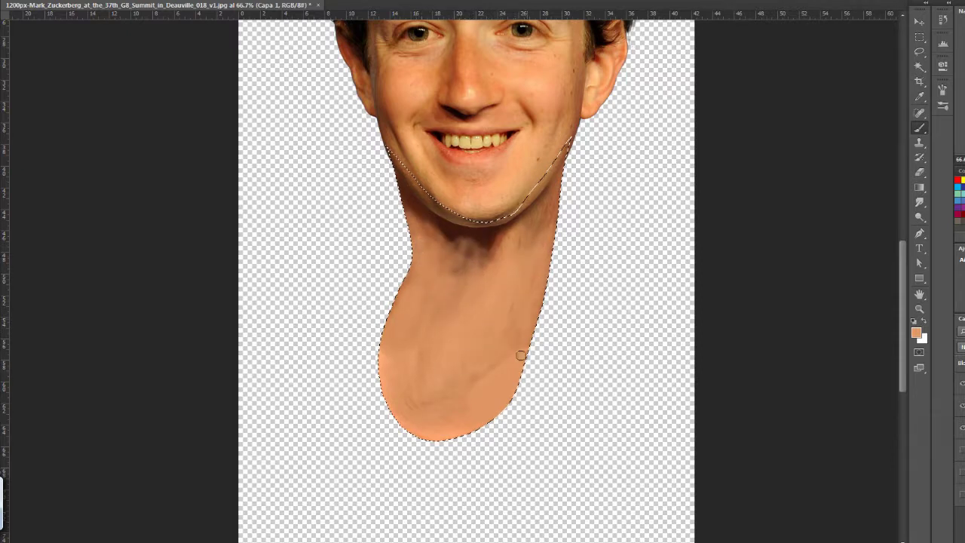
pyautogui.moveTo(406, 271); pyautogui.dragTo(467, 257)
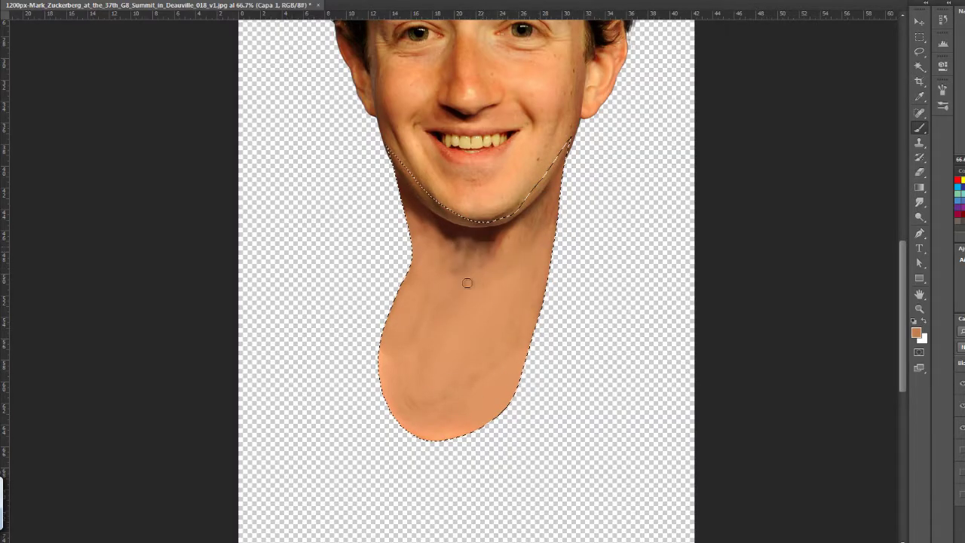
pyautogui.moveTo(556, 186)
pyautogui.mouseDown()
pyautogui.moveTo(528, 235)
pyautogui.moveTo(412, 297)
pyautogui.moveTo(510, 308)
pyautogui.moveTo(539, 276)
pyautogui.moveTo(423, 247)
pyautogui.mouseUp()
pyautogui.moveTo(500, 227); pyautogui.dragTo(436, 244)
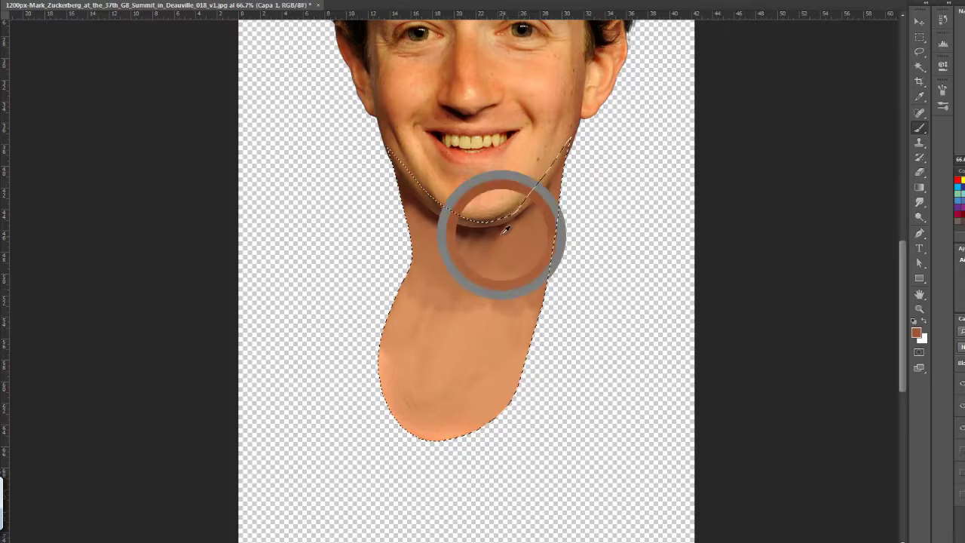
pyautogui.click(445, 241)
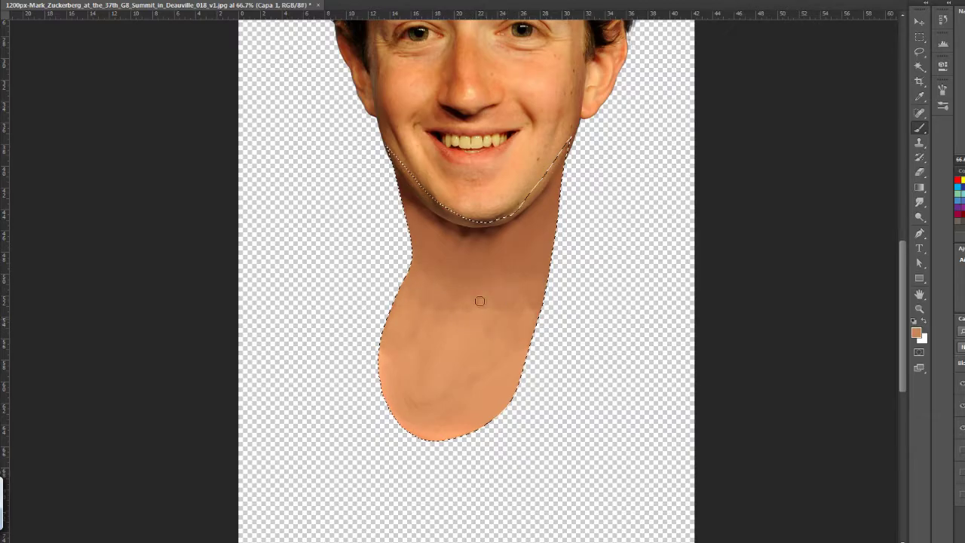
# Toggle visibility of the painted neck and original photo layers to compare the neck
pyautogui.click(963, 451)
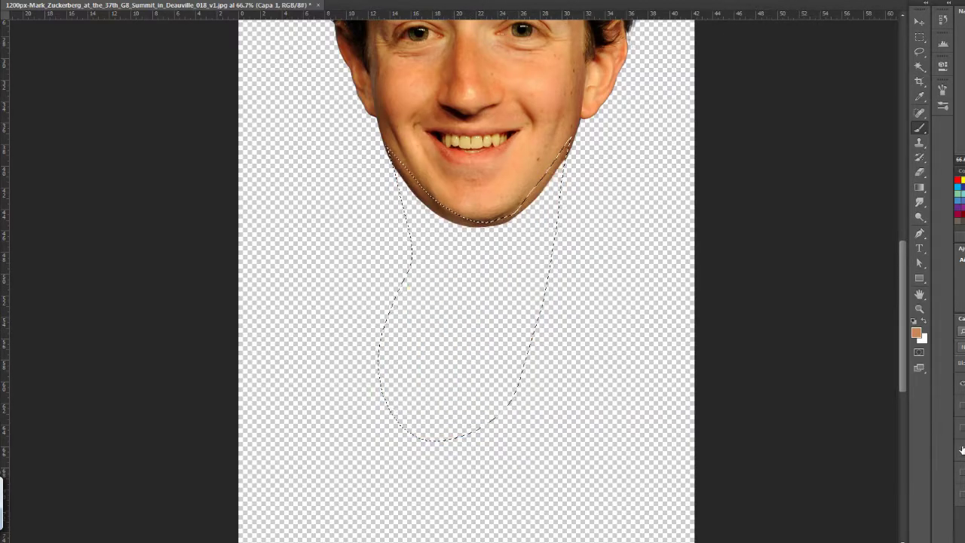
pyautogui.click(963, 474)
pyautogui.click(963, 473)
pyautogui.click(962, 451)
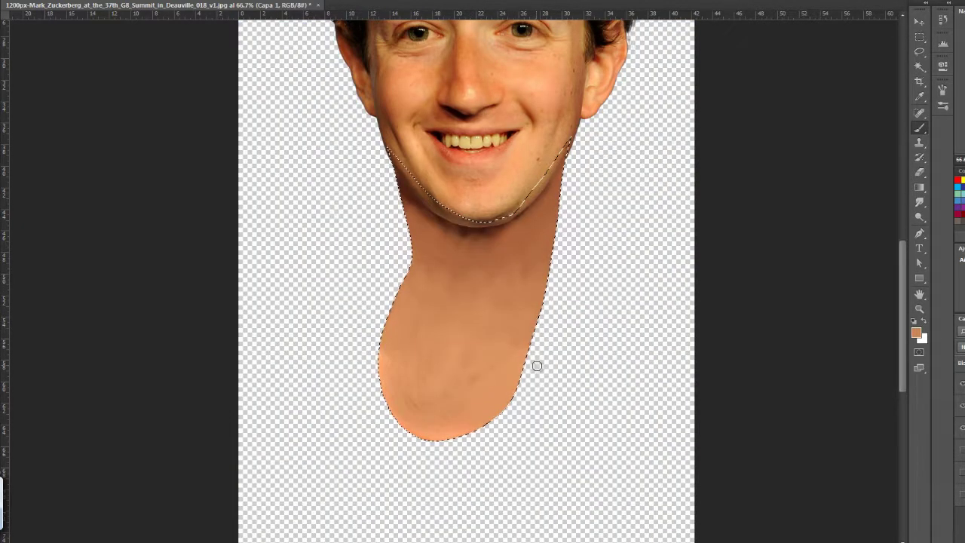
pyautogui.click(962, 474)
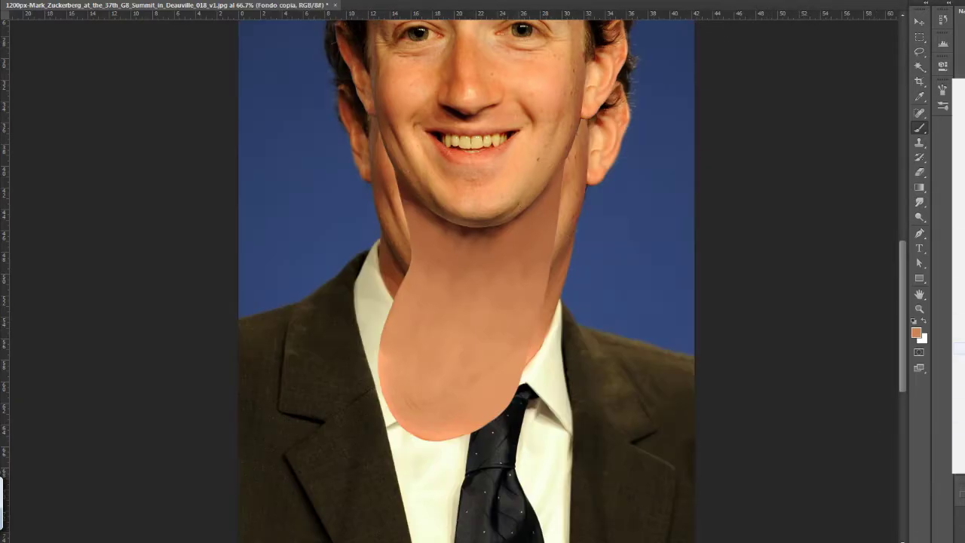
# Open the Fondo copia smart object in a narrow floating window at the left, fitted on screen
pyautogui.click(619, 216)
pyautogui.moveTo(441, 6); pyautogui.dragTo(279, 78)
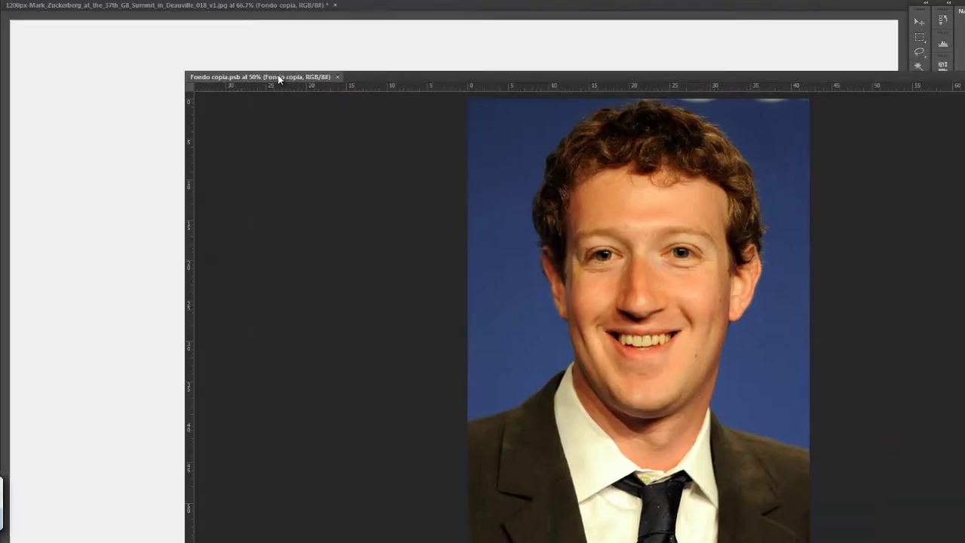
pyautogui.moveTo(401, 73); pyautogui.dragTo(261, 35)
pyautogui.moveTo(43, 31)
pyautogui.mouseDown()
pyautogui.moveTo(41, 78)
pyautogui.moveTo(94, 75)
pyautogui.moveTo(70, 32)
pyautogui.mouseUp()
pyautogui.moveTo(307, 430); pyautogui.dragTo(222, 389)
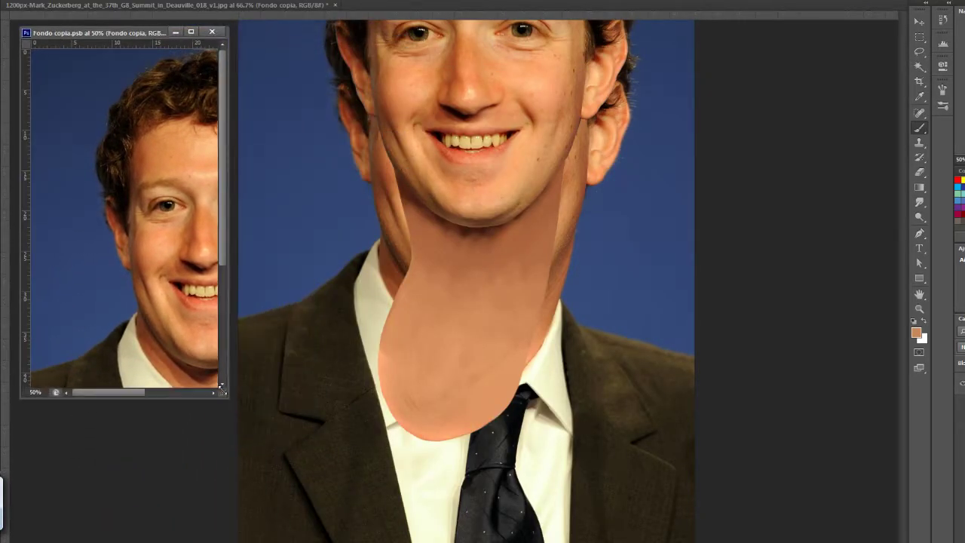
pyautogui.moveTo(21, 195); pyautogui.dragTo(1, 194)
pyautogui.hotkey('ctrl', '0')
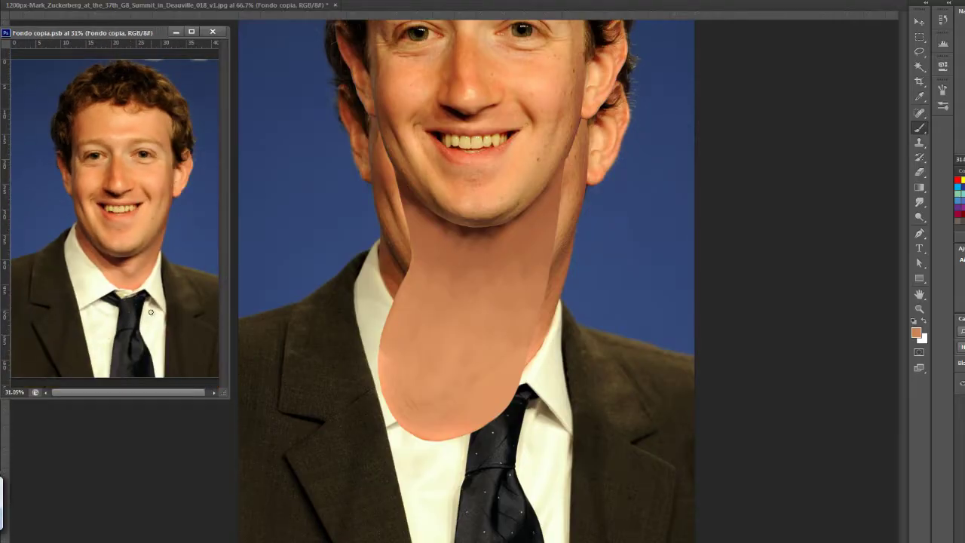
pyautogui.click(891, 378)
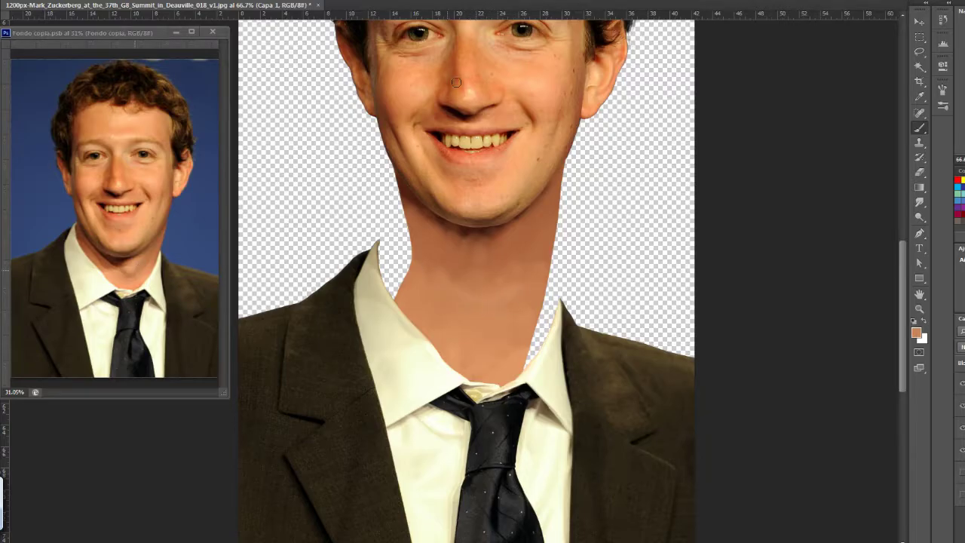
# Sample skin tones from the reference photo and paint a lighter patch on the neck
pyautogui.keyDown('alt'); pyautogui.click(136, 266); pyautogui.keyUp('alt')
pyautogui.moveTo(481, 278)
pyautogui.mouseDown()
pyautogui.moveTo(470, 291)
pyautogui.moveTo(481, 306)
pyautogui.moveTo(528, 226)
pyautogui.moveTo(463, 296)
pyautogui.moveTo(473, 291)
pyautogui.moveTo(388, 291)
pyautogui.mouseUp()
pyautogui.keyDown('alt'); pyautogui.click(143, 263); pyautogui.keyUp('alt')
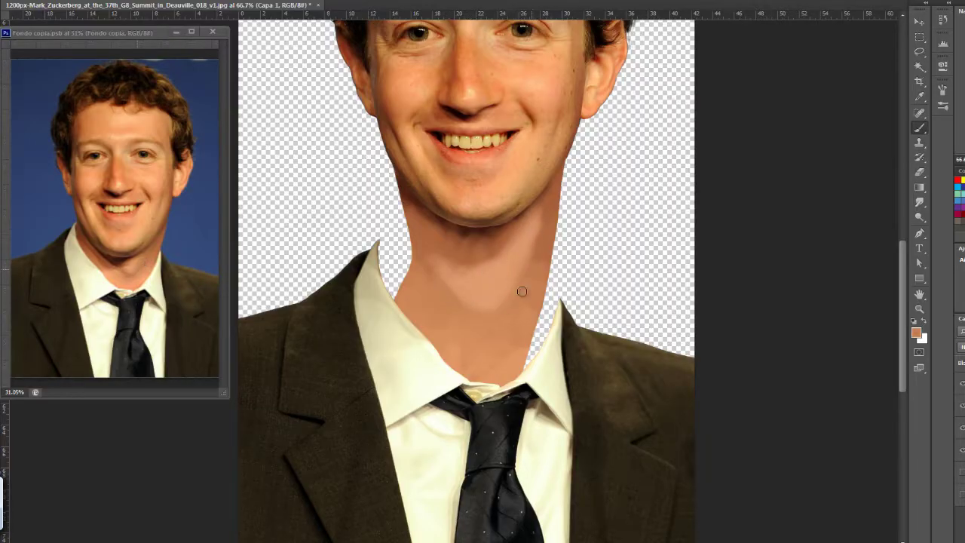
pyautogui.keyDown('alt'); pyautogui.click(135, 262); pyautogui.keyUp('alt')
pyautogui.rightClick(501, 277)
pyautogui.press('Escape')
# Pick a darker colour and shade the neck and under the chin along the jawline
pyautogui.click(917, 333)
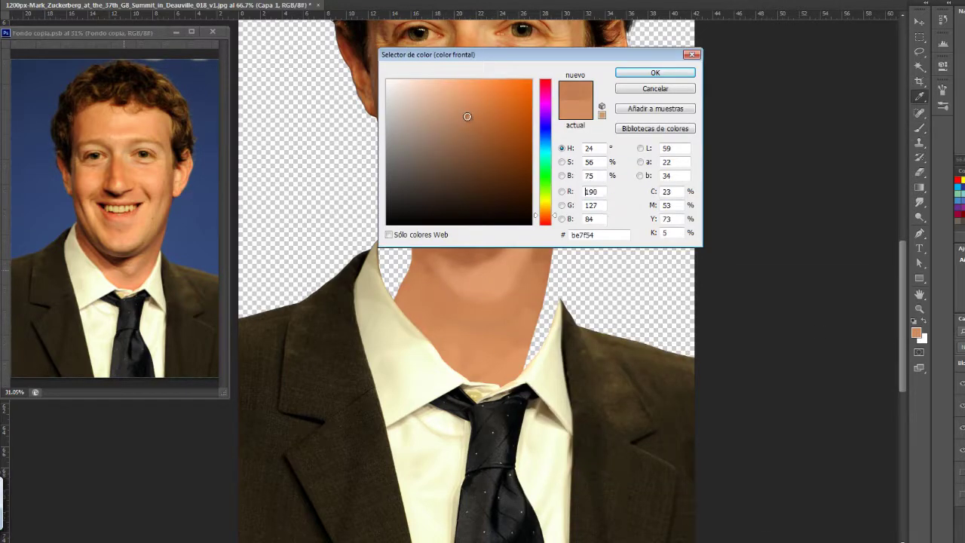
pyautogui.click(656, 76)
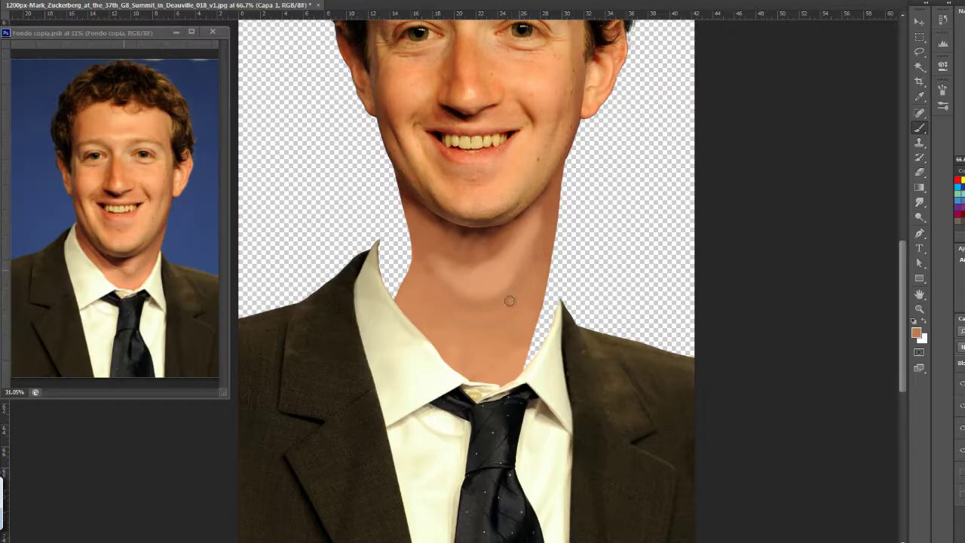
pyautogui.moveTo(440, 287); pyautogui.dragTo(459, 270)
pyautogui.keyDown('alt'); pyautogui.click(465, 276); pyautogui.keyUp('alt')
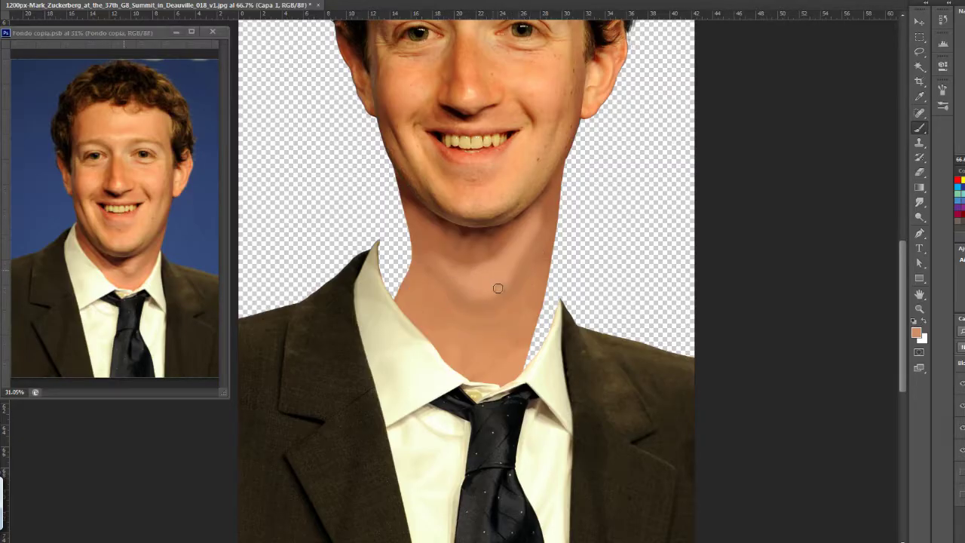
pyautogui.keyDown('alt'); pyautogui.click(411, 185); pyautogui.keyUp('alt')
pyautogui.moveTo(415, 211)
pyautogui.mouseDown()
pyautogui.moveTo(475, 240)
pyautogui.moveTo(528, 219)
pyautogui.moveTo(550, 196)
pyautogui.mouseUp()
# Shade under the right jaw and chin with sampled browns and darken the left neck
pyautogui.keyDown('alt'); pyautogui.click(441, 219); pyautogui.keyUp('alt')
pyautogui.keyDown('alt'); pyautogui.click(425, 221); pyautogui.keyUp('alt')
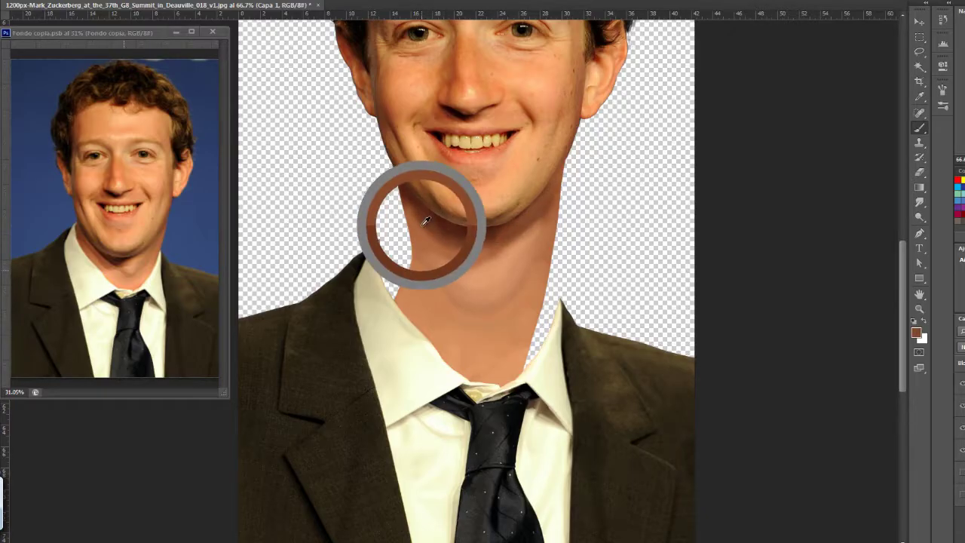
pyautogui.keyDown('alt'); pyautogui.click(424, 202); pyautogui.keyUp('alt')
pyautogui.moveTo(426, 225)
pyautogui.mouseDown()
pyautogui.moveTo(460, 252)
pyautogui.moveTo(495, 249)
pyautogui.moveTo(467, 257)
pyautogui.moveTo(499, 228)
pyautogui.mouseUp()
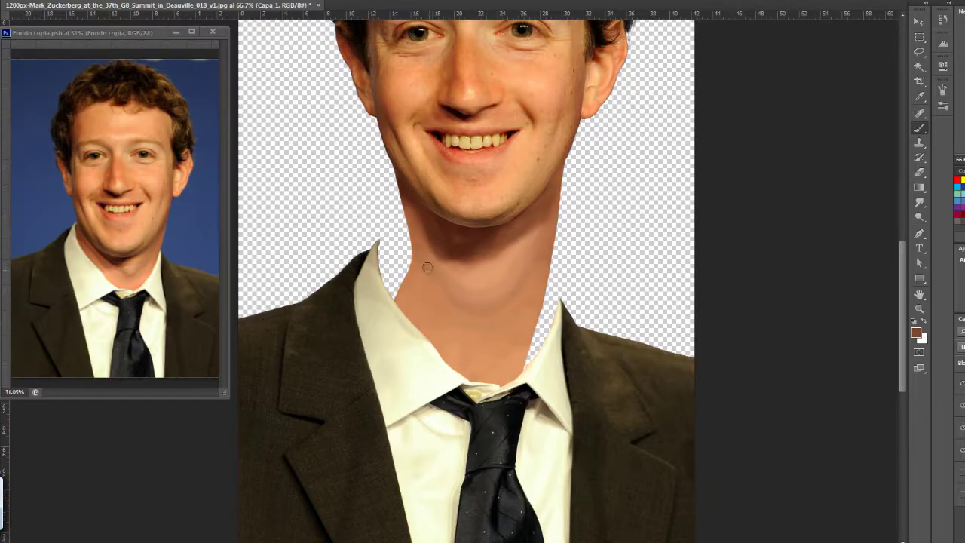
pyautogui.keyDown('alt'); pyautogui.click(432, 244); pyautogui.keyUp('alt')
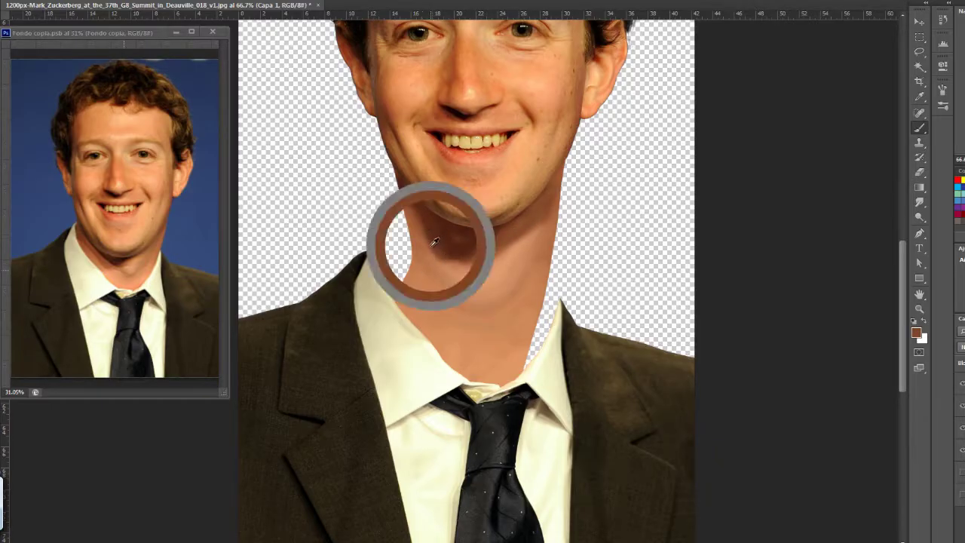
pyautogui.keyDown('alt'); pyautogui.click(420, 208); pyautogui.keyUp('alt')
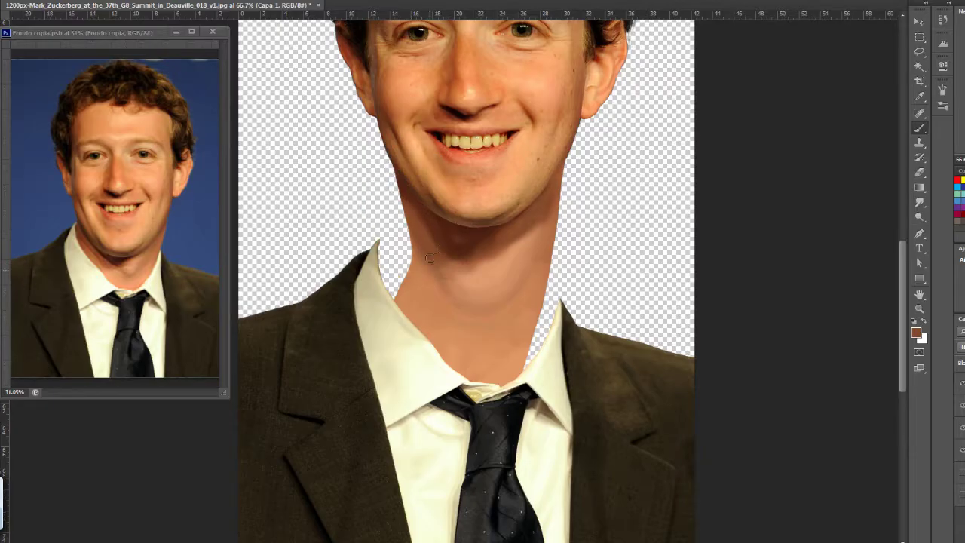
pyautogui.keyDown('alt'); pyautogui.click(431, 281); pyautogui.keyUp('alt')
pyautogui.moveTo(427, 279)
pyautogui.mouseDown()
pyautogui.moveTo(437, 315)
pyautogui.moveTo(457, 331)
pyautogui.mouseUp()
# Lighten the right neck near the jaw, shrink the brush, and pick light peach f1bd9a
pyautogui.keyDown('alt'); pyautogui.click(142, 263); pyautogui.keyUp('alt')
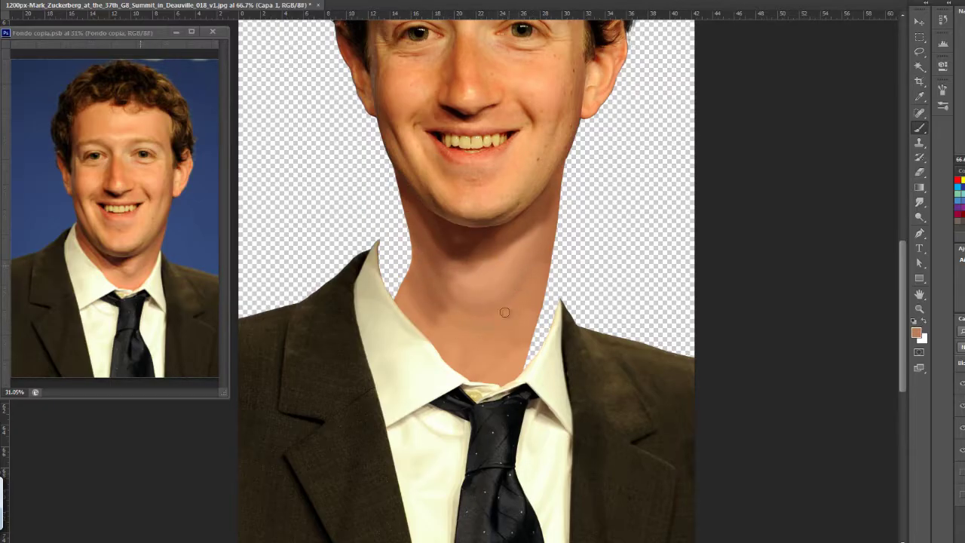
pyautogui.moveTo(504, 311); pyautogui.dragTo(512, 311)
pyautogui.rightClick(494, 271)
pyautogui.moveTo(626, 293); pyautogui.dragTo(599, 293)
pyautogui.press('Return')
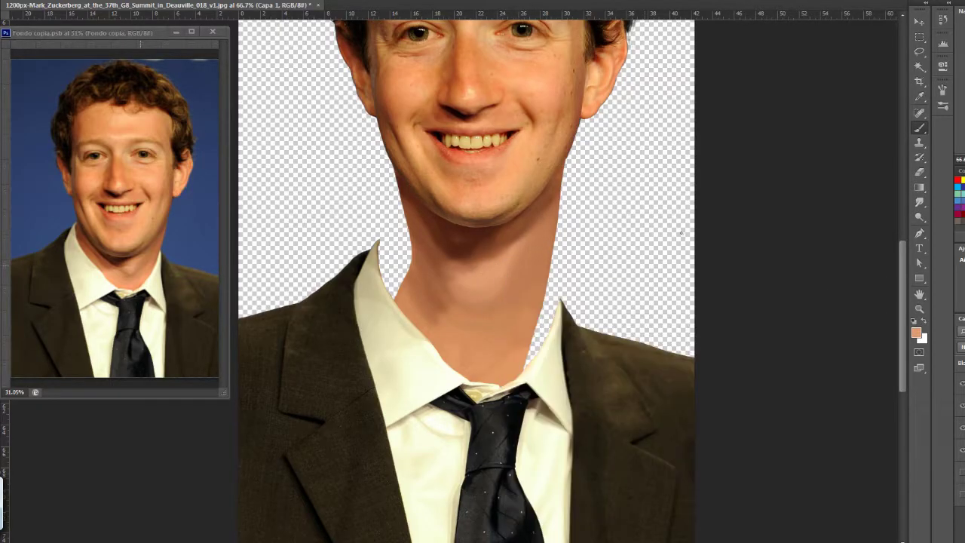
pyautogui.click(917, 332)
pyautogui.click(442, 160)
pyautogui.press('Return')
# Choose a paler skin tone, then a darker brown neck tone, in the Color Picker
pyautogui.click(917, 333)
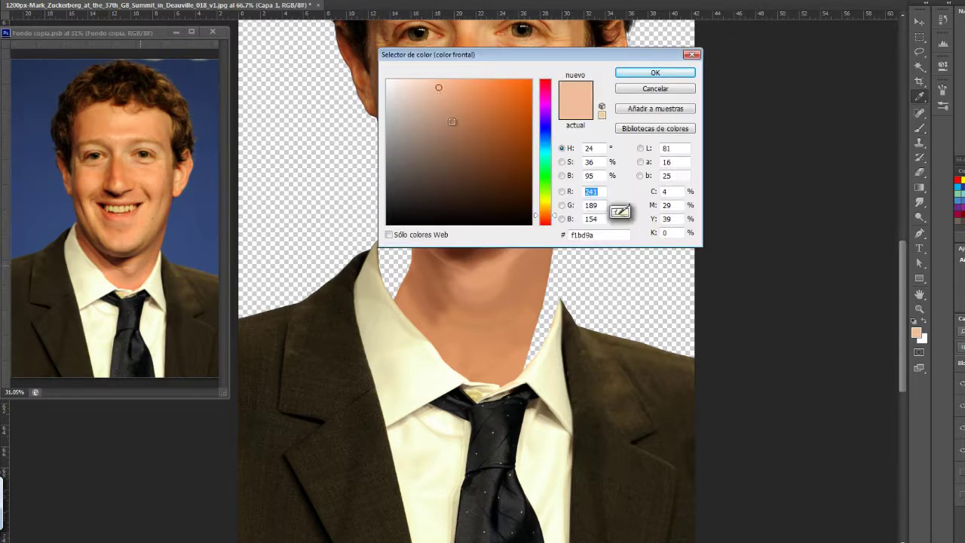
pyautogui.click(445, 113)
pyautogui.press('Return')
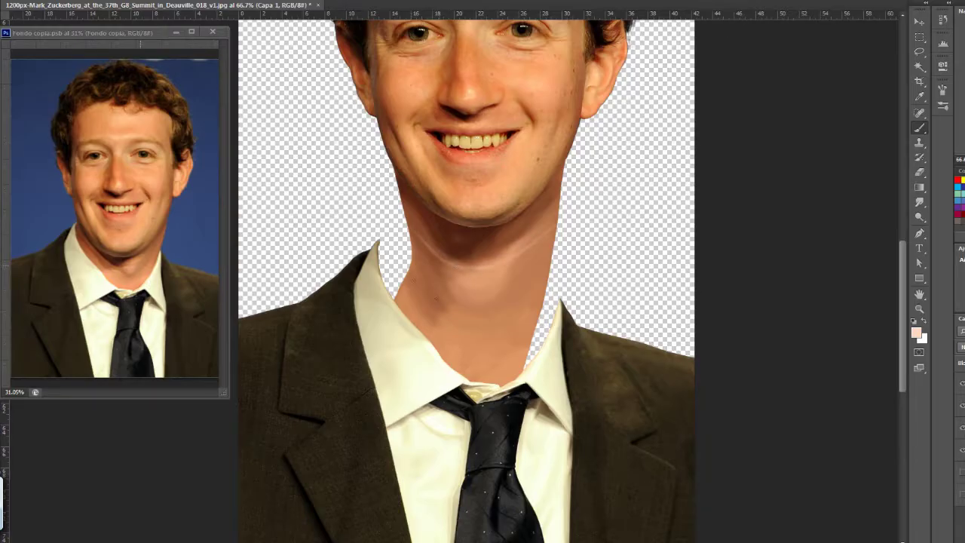
pyautogui.keyDown('alt'); pyautogui.click(491, 287); pyautogui.keyUp('alt')
pyautogui.click(917, 333)
pyautogui.press('Return')
# Zoom to 100% on the neck and sample a light skin tone there
pyautogui.rightClick(460, 258)
pyautogui.press('Escape')
pyautogui.hotkey('ctrl', '+')
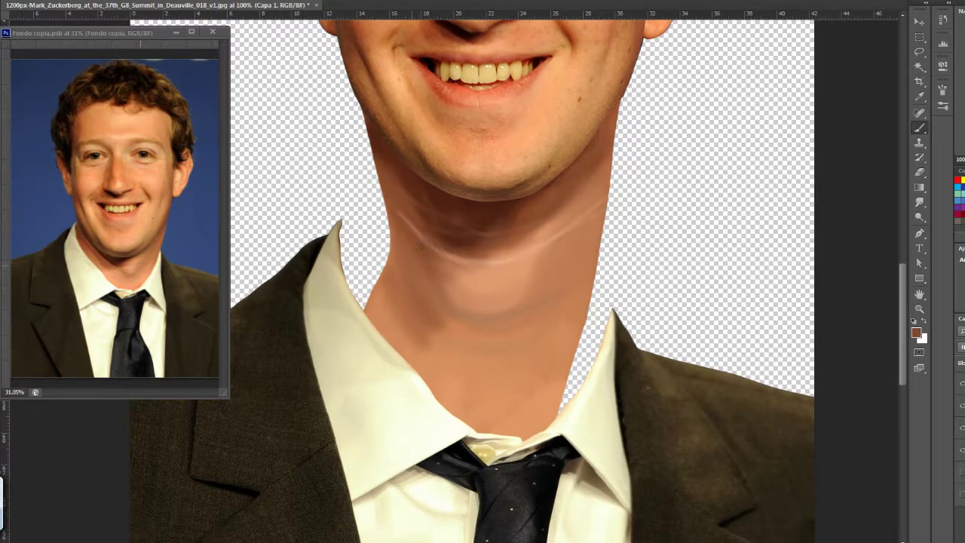
pyautogui.keyDown('alt'); pyautogui.click(460, 260); pyautogui.keyUp('alt')
pyautogui.rightClick(498, 249)
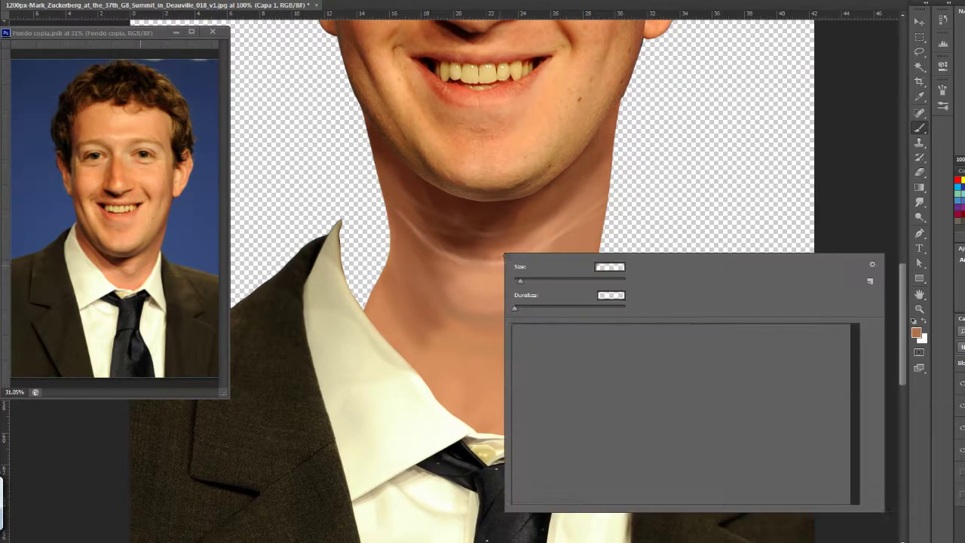
pyautogui.press('Escape')
# Blend brown and peach tones sampled from the neck and chin, switching to a 90 px speckled brush
pyautogui.keyDown('alt'); pyautogui.click(554, 251); pyautogui.keyUp('alt')
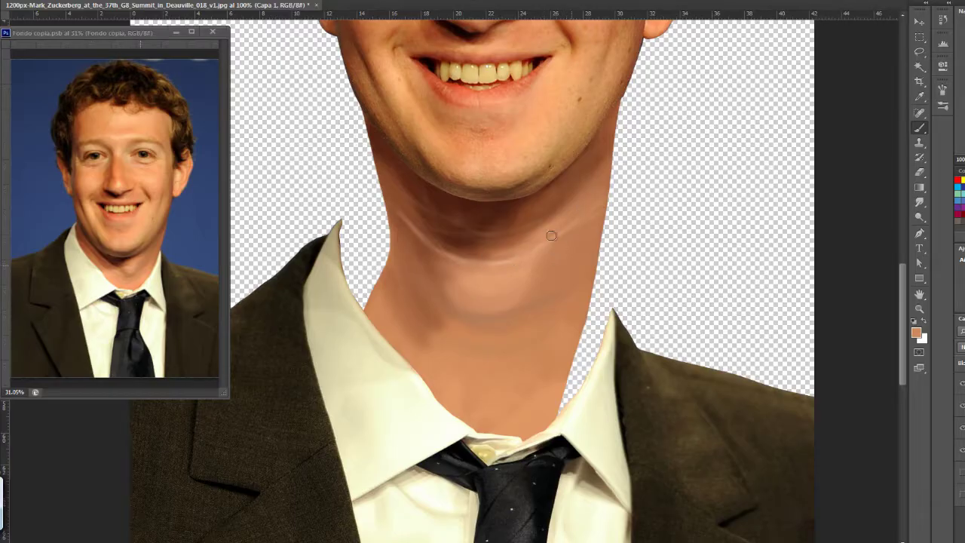
pyautogui.keyDown('alt'); pyautogui.click(552, 221); pyautogui.keyUp('alt')
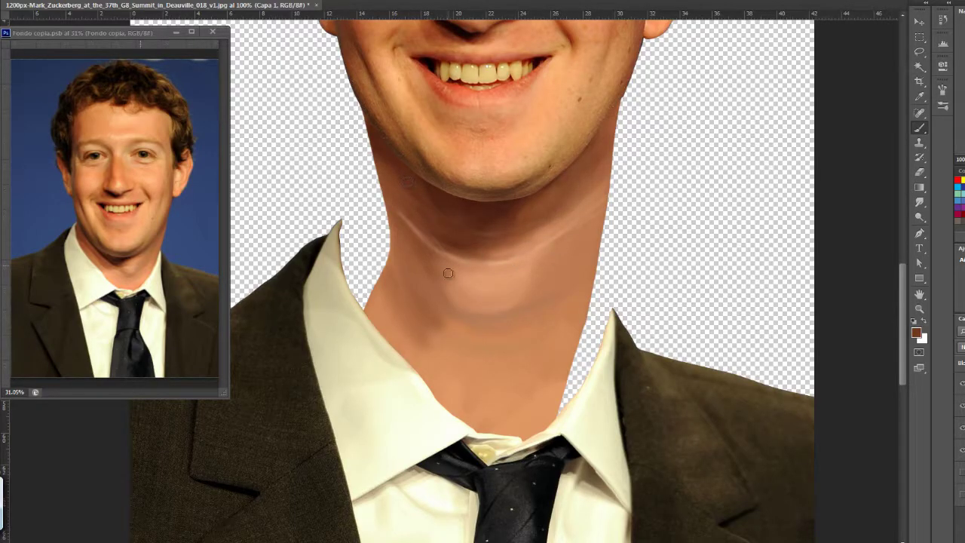
pyautogui.keyDown('alt'); pyautogui.click(545, 259); pyautogui.keyUp('alt')
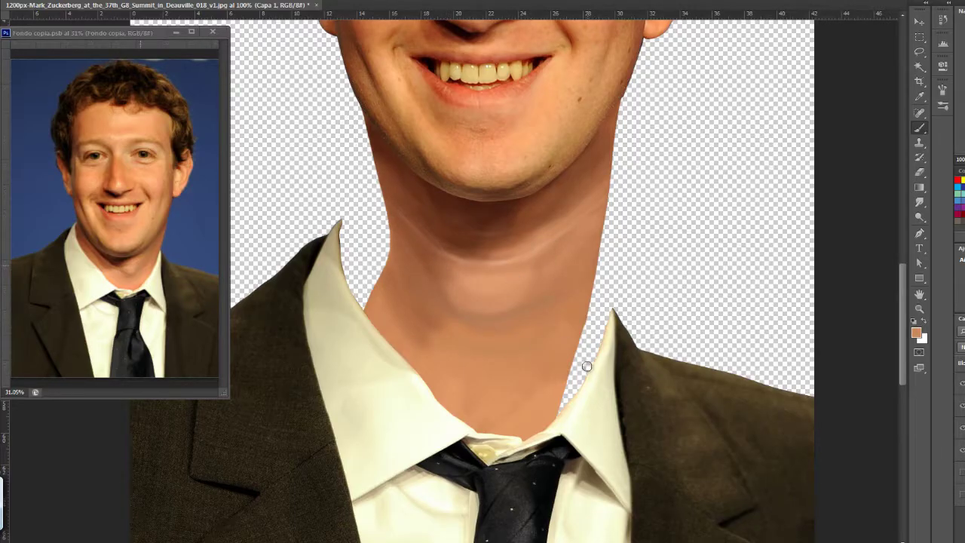
pyautogui.keyDown('alt'); pyautogui.click(493, 364); pyautogui.keyUp('alt')
pyautogui.keyDown('alt'); pyautogui.click(468, 140); pyautogui.keyUp('alt')
pyautogui.rightClick(491, 392)
pyautogui.press('Return')
# Switch to a scattered texture brush tip and sample brown and light skin tones near the chin
pyautogui.rightClick(455, 219)
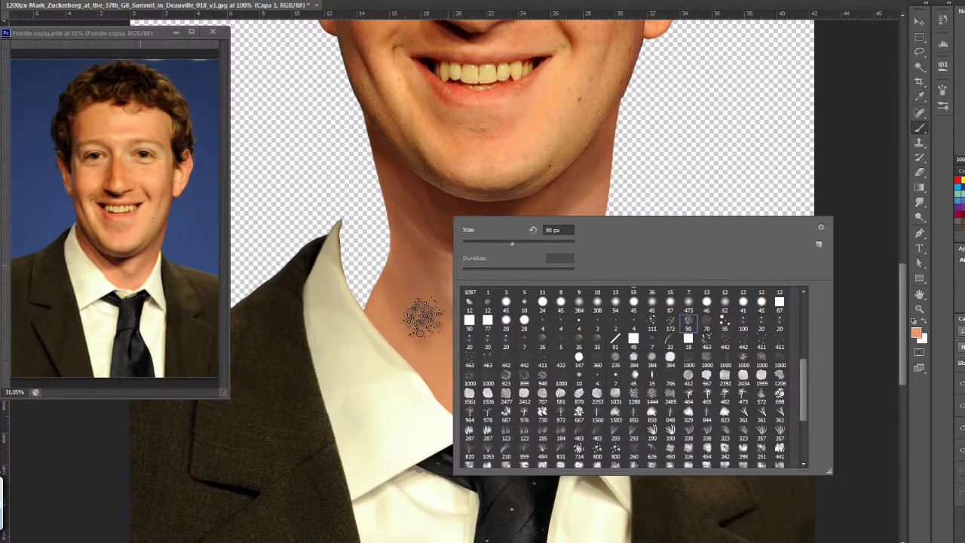
pyautogui.press('Return')
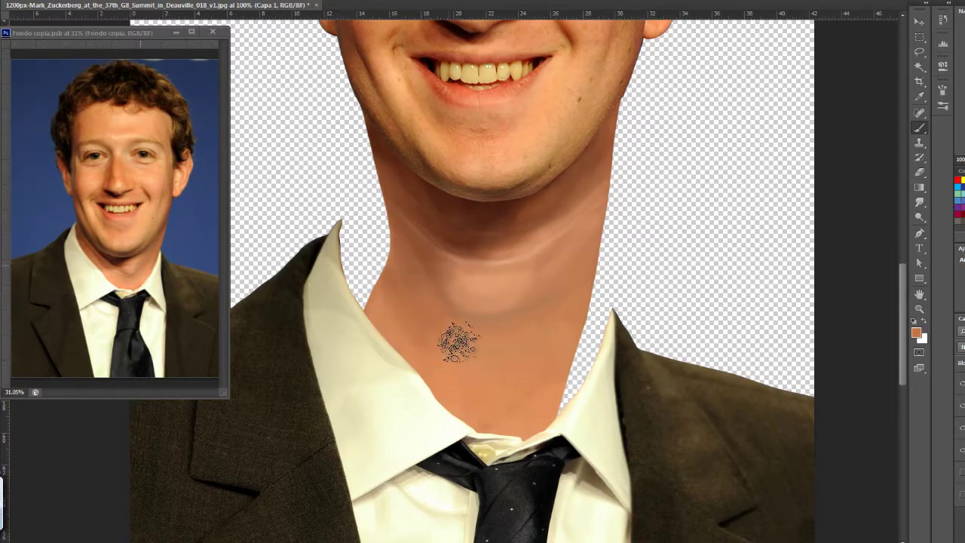
pyautogui.keyDown('alt'); pyautogui.click(578, 273); pyautogui.keyUp('alt')
pyautogui.keyDown('alt'); pyautogui.click(615, 146); pyautogui.keyUp('alt')
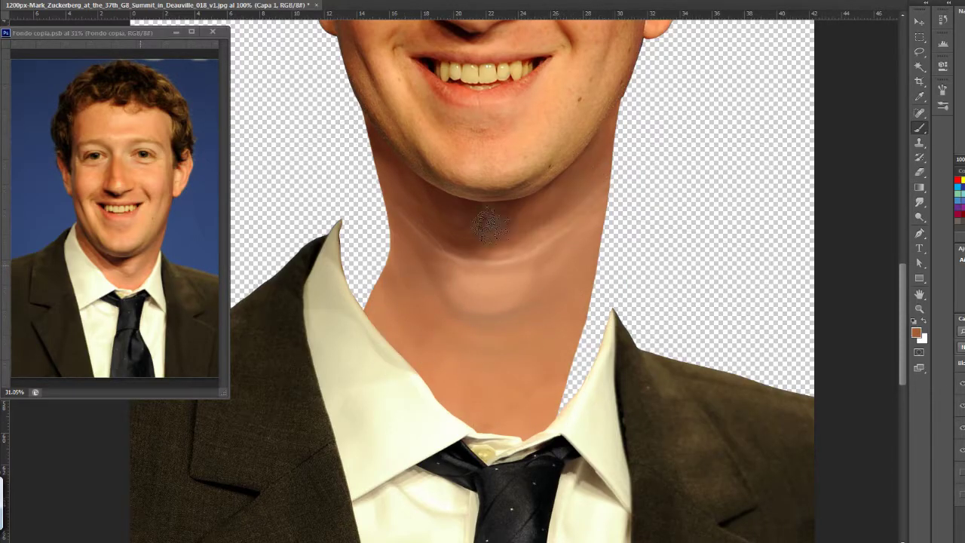
pyautogui.keyDown('alt'); pyautogui.click(393, 195); pyautogui.keyUp('alt')
pyautogui.keyDown('alt'); pyautogui.click(548, 122); pyautogui.keyUp('alt')
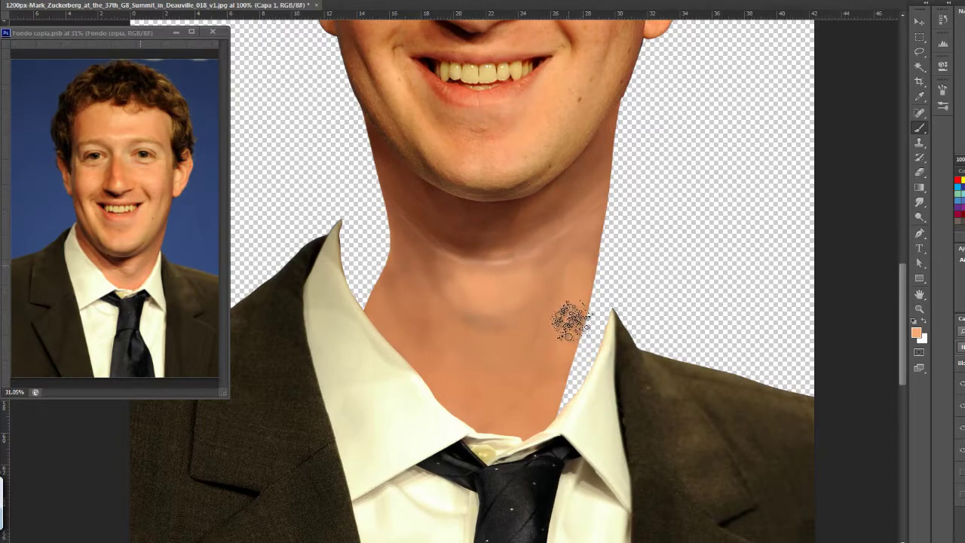
# Keep sampling tan, brown and peach tones from the chin, neck and mouth area
pyautogui.keyDown('alt'); pyautogui.click(565, 144); pyautogui.keyUp('alt')
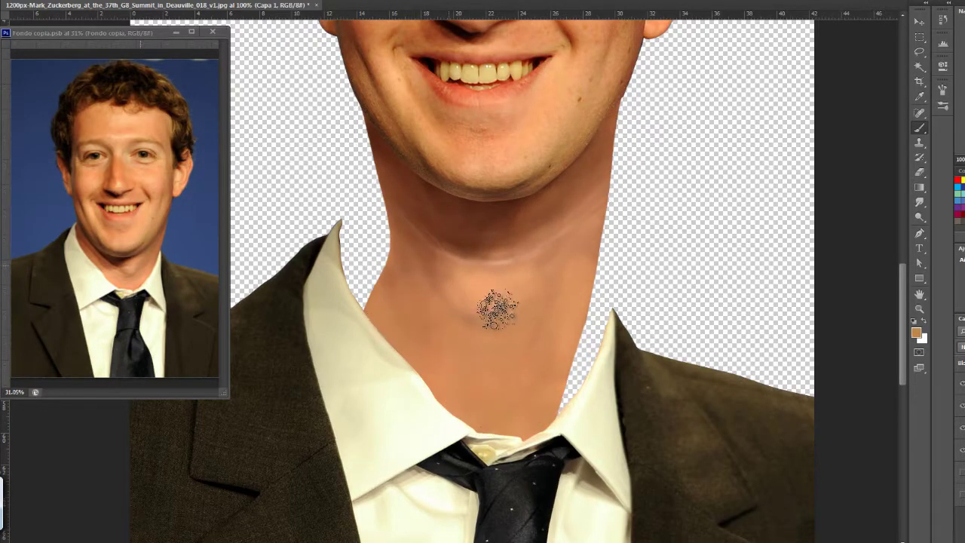
pyautogui.keyDown('alt'); pyautogui.click(519, 308); pyautogui.keyUp('alt')
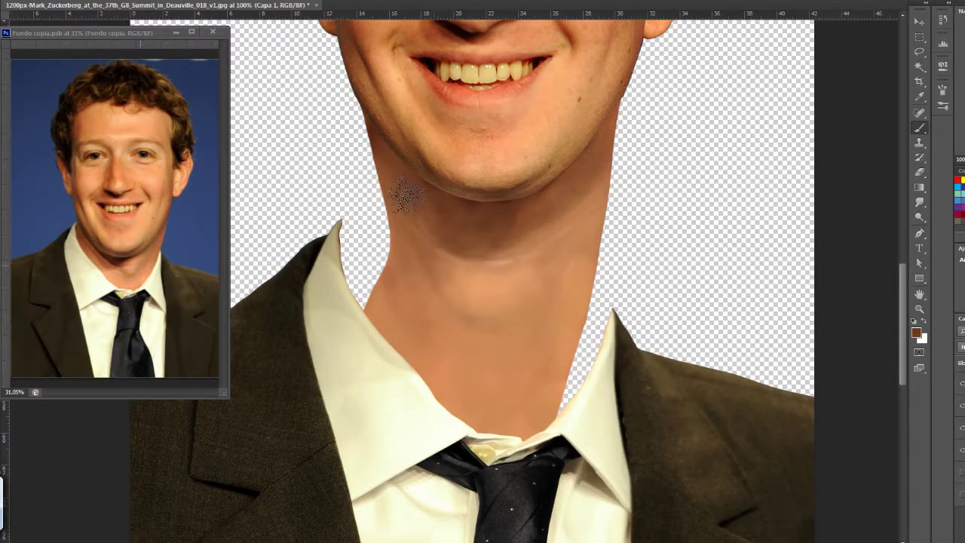
pyautogui.keyDown('alt'); pyautogui.click(471, 197); pyautogui.keyUp('alt')
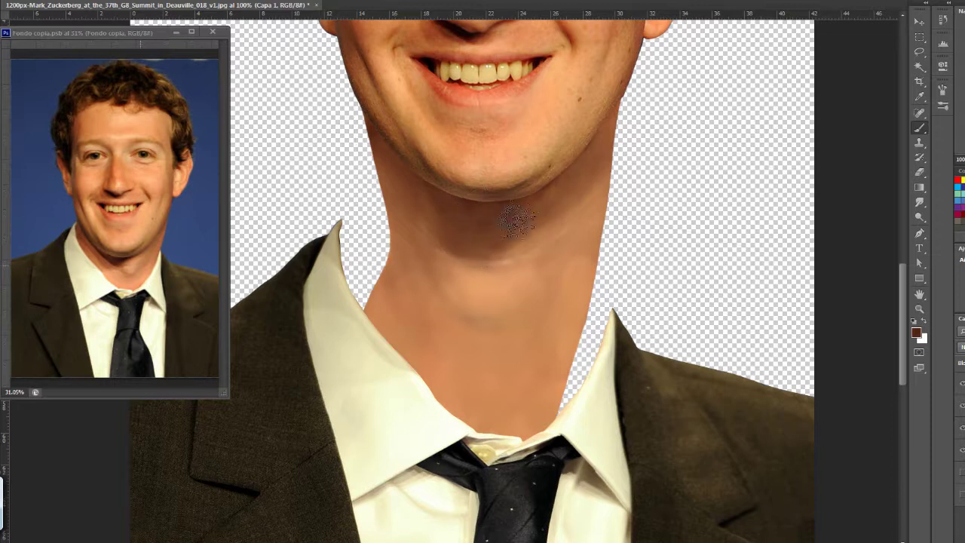
pyautogui.keyDown('alt'); pyautogui.click(472, 281); pyautogui.keyUp('alt')
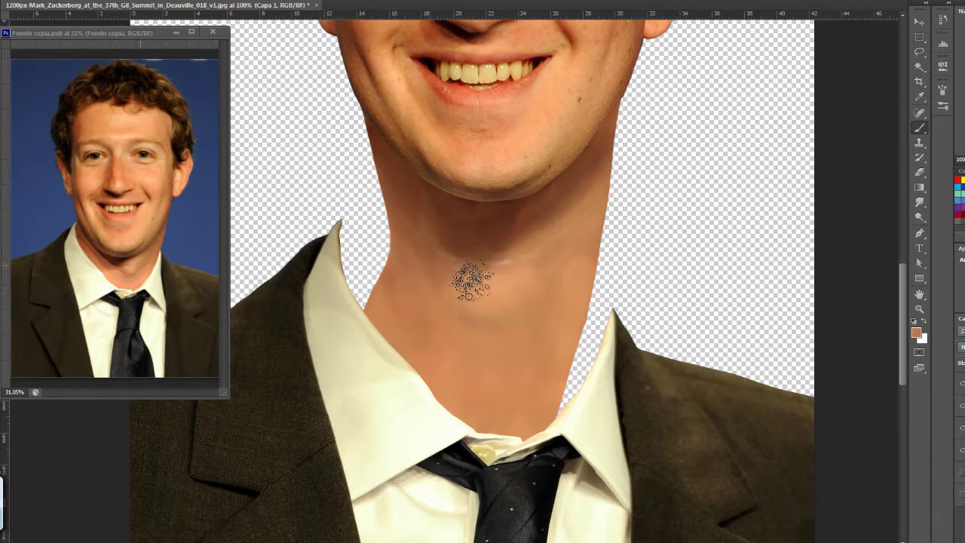
pyautogui.keyDown('alt'); pyautogui.click(482, 135); pyautogui.keyUp('alt')
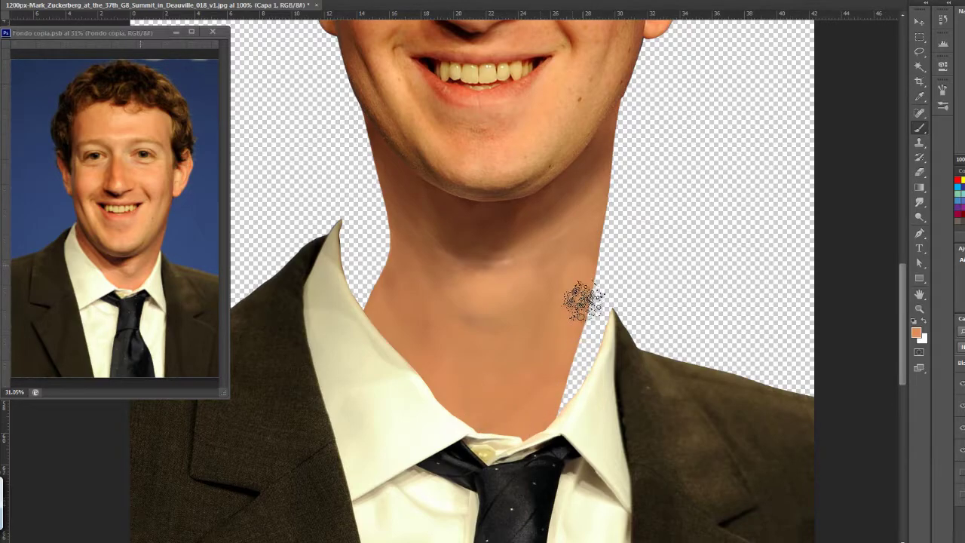
pyautogui.keyDown('alt'); pyautogui.click(596, 242); pyautogui.keyUp('alt')
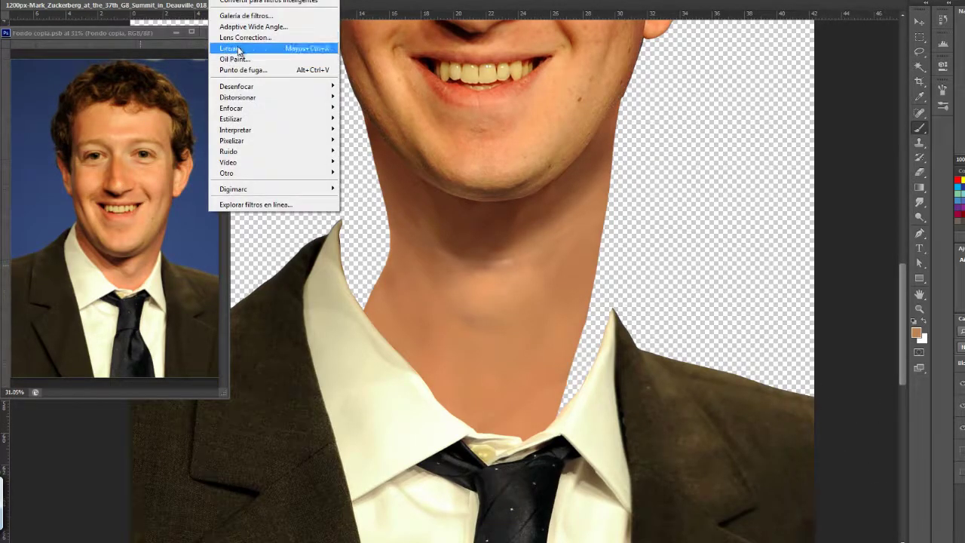
# Use Liquify at 100% zoom to push the neck edge above the collar into a smooth curve
pyautogui.click(227, 47)
pyautogui.click(87, 540)
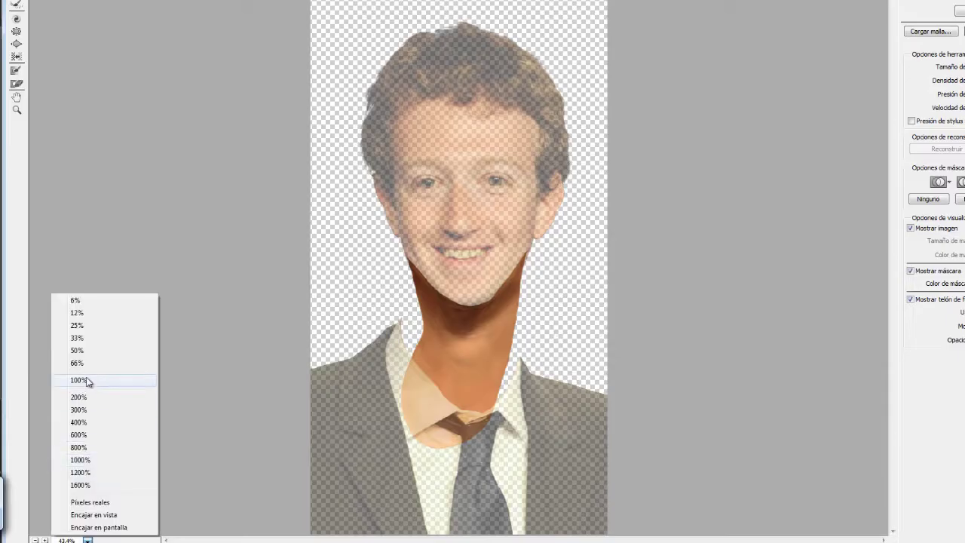
pyautogui.click(68, 381)
pyautogui.scroll(-1, 596, 176)
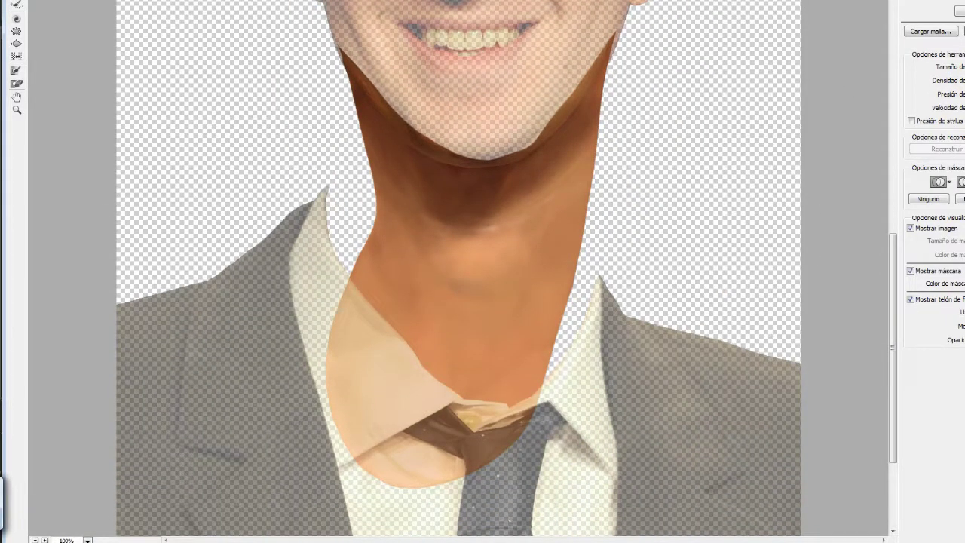
pyautogui.moveTo(448, 380)
pyautogui.mouseDown()
pyautogui.moveTo(604, 241)
pyautogui.moveTo(385, 212)
pyautogui.mouseUp()
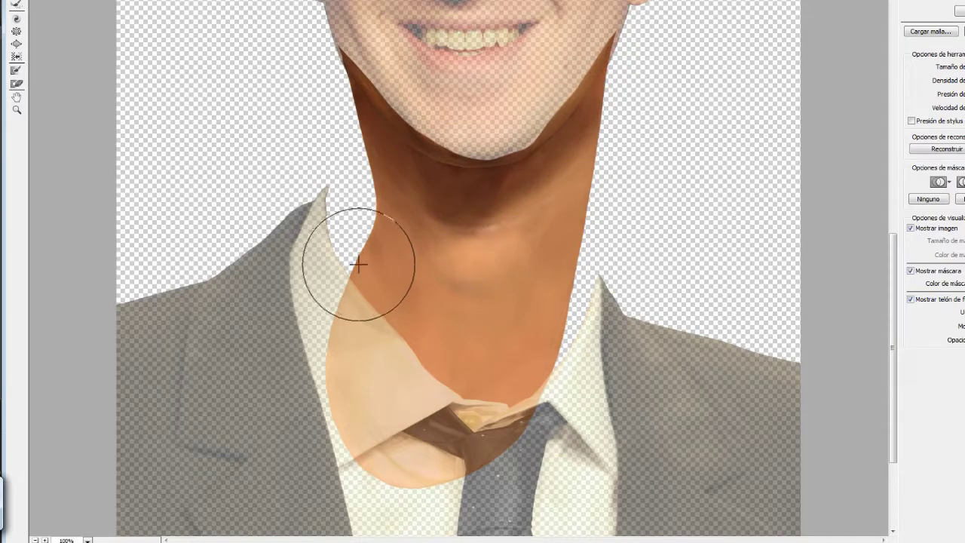
pyautogui.press('Return')
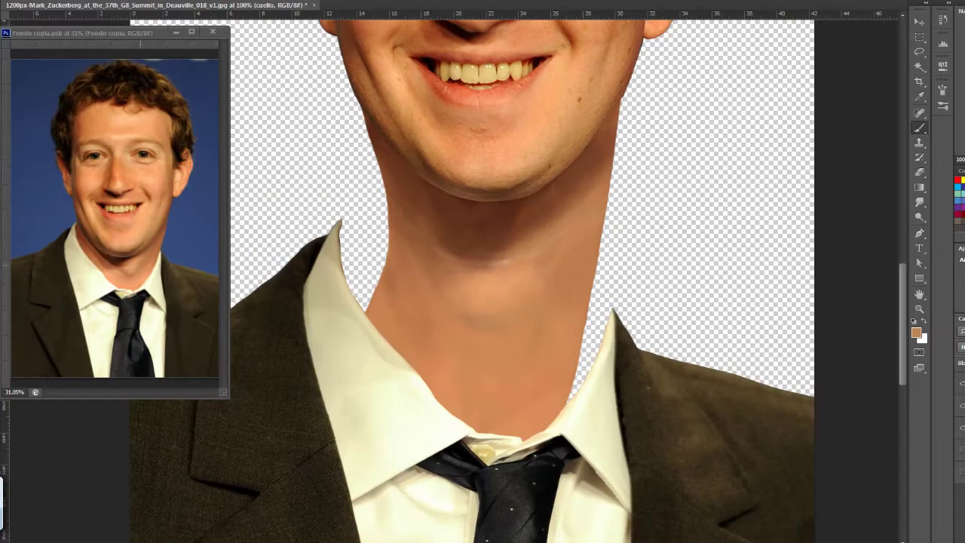
# Select the cuerpo layer and pull both sides of the body inward with Free Transform
pyautogui.hotkey('ctrl', '-')
pyautogui.hotkey('ctrl', '-')
pyautogui.hotkey('ctrl', '-')
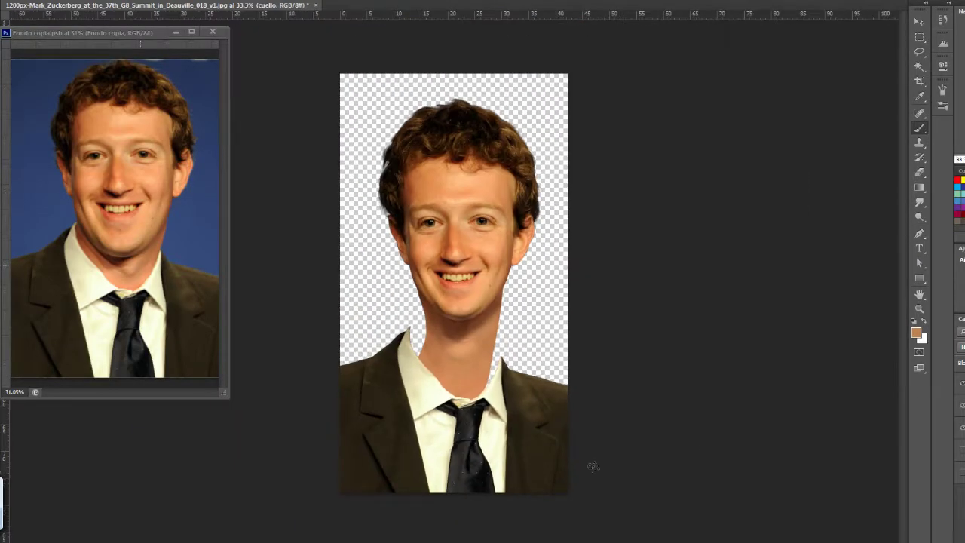
pyautogui.hotkey('alt', '[')
pyautogui.hotkey('ctrl', 't')
pyautogui.moveTo(340, 408); pyautogui.dragTo(351, 409)
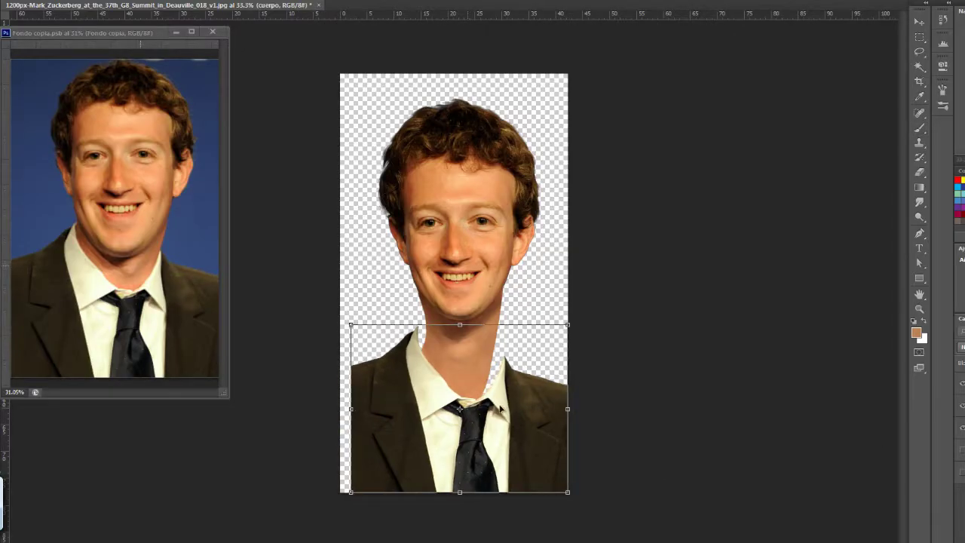
pyautogui.moveTo(567, 409); pyautogui.dragTo(553, 409)
pyautogui.moveTo(351, 409); pyautogui.dragTo(355, 408)
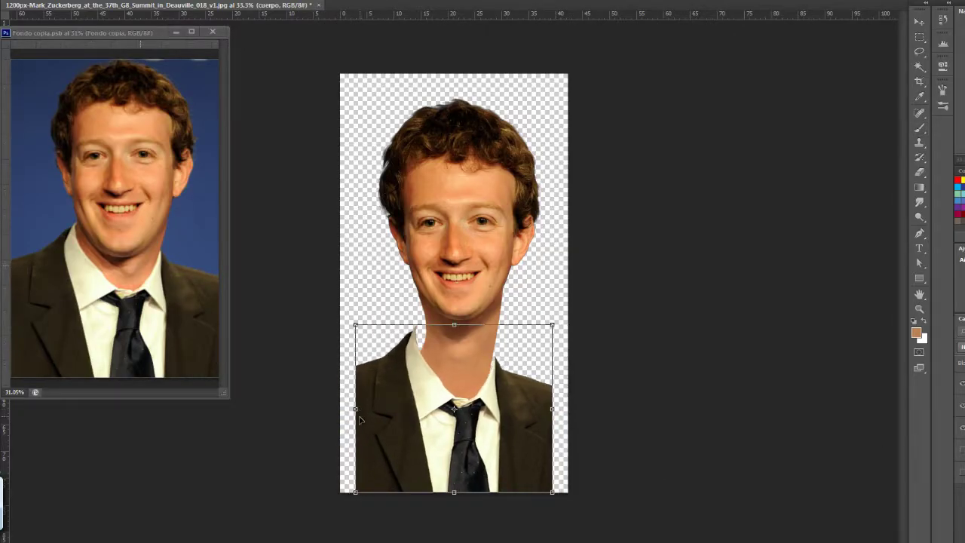
# Pull the shoulder corners inward and warp the top of the body into a curve
pyautogui.moveTo(355, 325); pyautogui.dragTo(369, 325)
pyautogui.moveTo(553, 325); pyautogui.dragTo(543, 325)
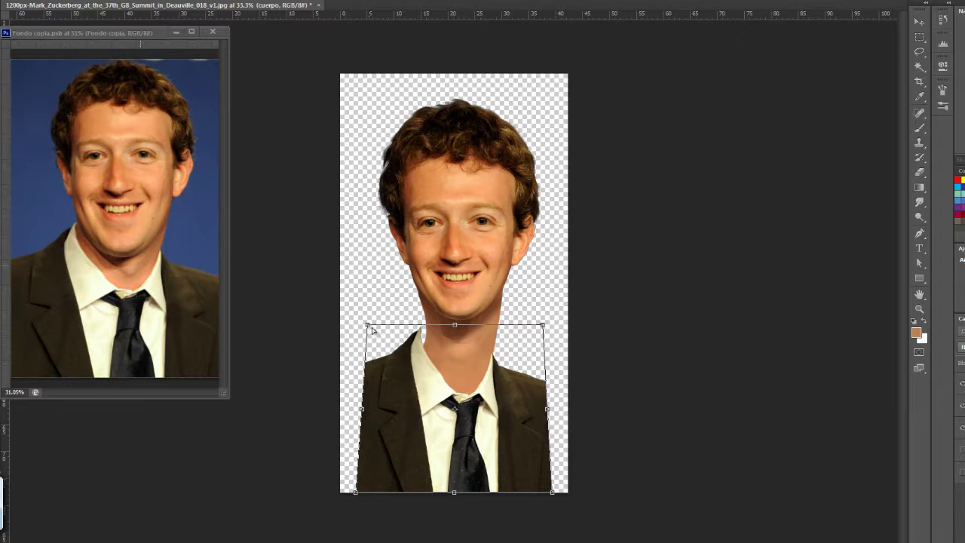
pyautogui.moveTo(435, 411); pyautogui.dragTo(435, 411)
pyautogui.rightClick(435, 411)
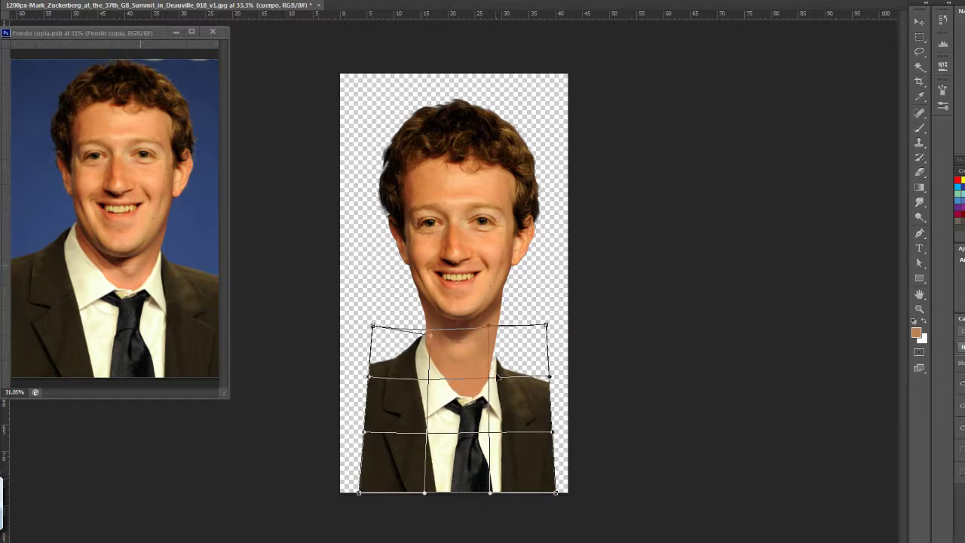
pyautogui.moveTo(486, 392); pyautogui.dragTo(494, 383)
pyautogui.press('Return')
# Select the cabeza head layer and duplicate it with Ctrl+J
pyautogui.press('b')
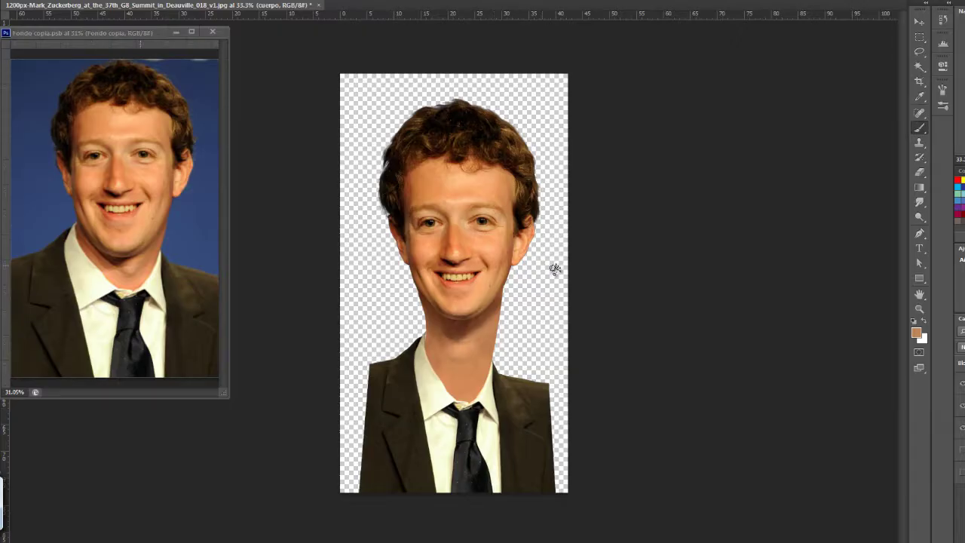
pyautogui.hotkey('alt', ']')
pyautogui.hotkey('ctrl', 'j')
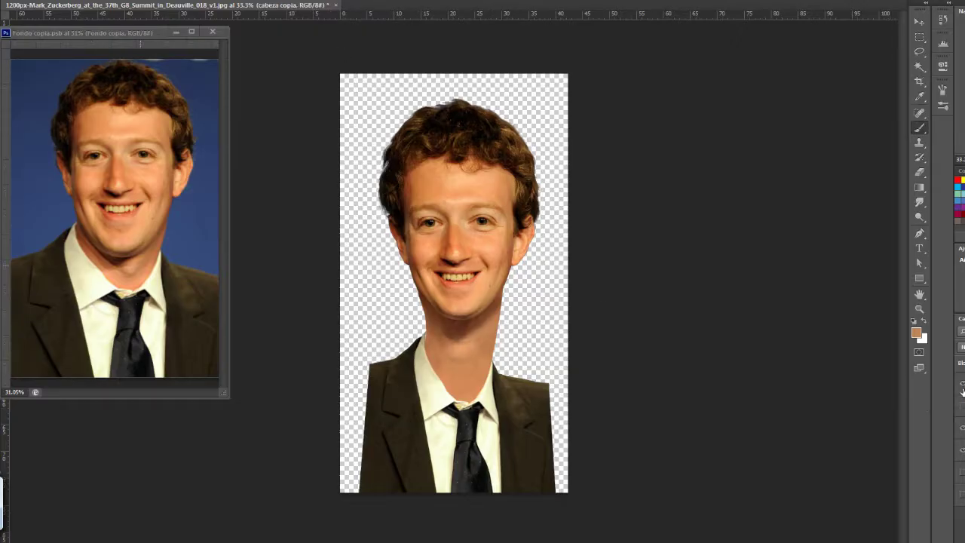
# Open Liquify on the head copy and stretch the chin and jaw downward
pyautogui.hotkey('shift', 'ctrl', 'x')
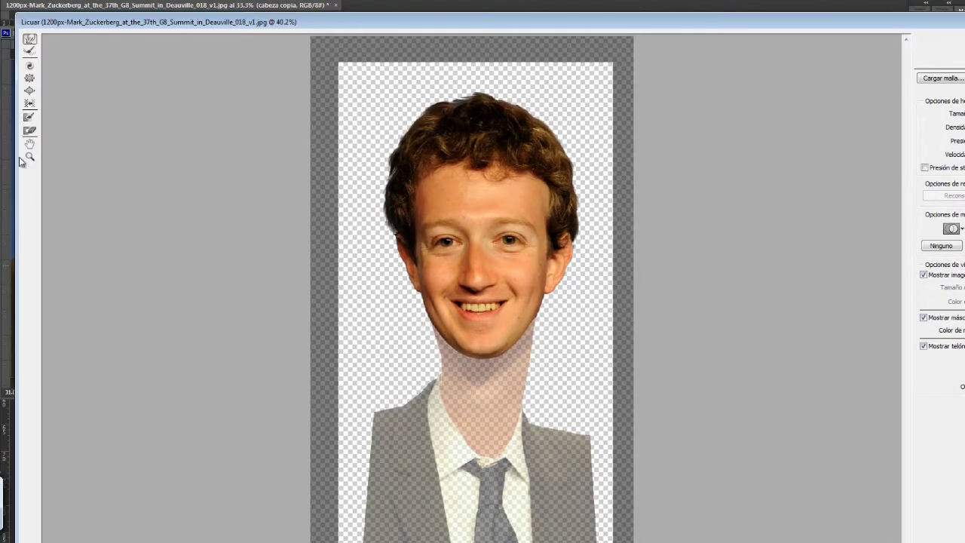
pyautogui.moveTo(377, 22); pyautogui.dragTo(423, 12)
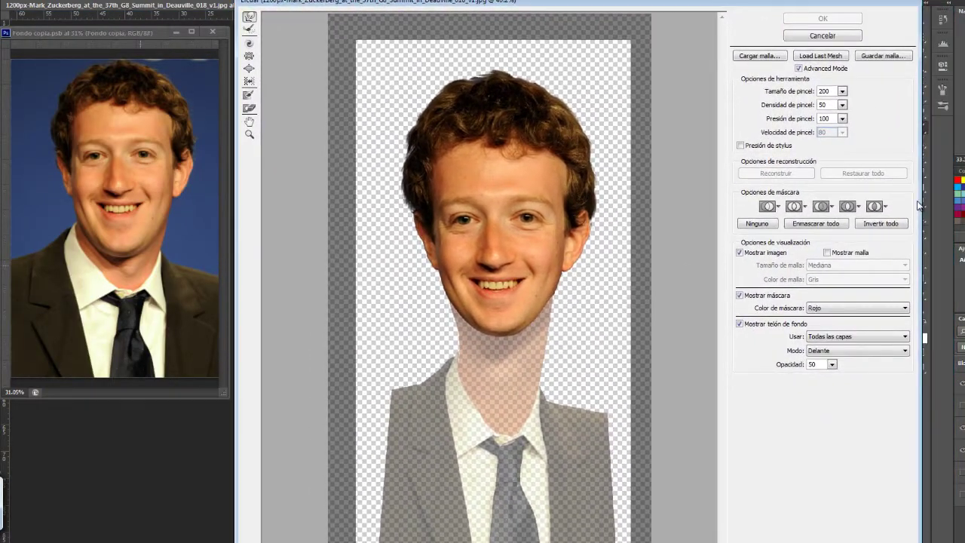
pyautogui.moveTo(919, 205); pyautogui.dragTo(964, 197)
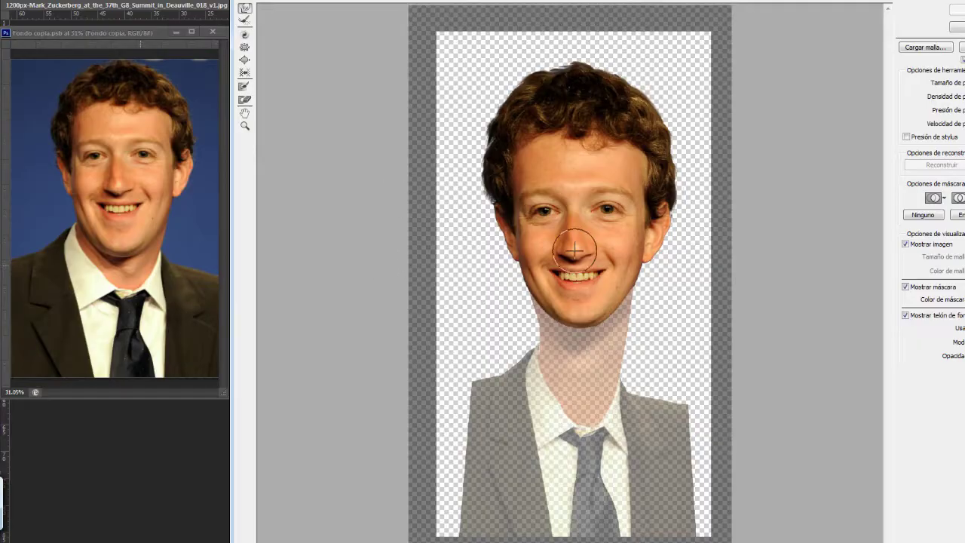
pyautogui.moveTo(565, 247); pyautogui.dragTo(568, 287)
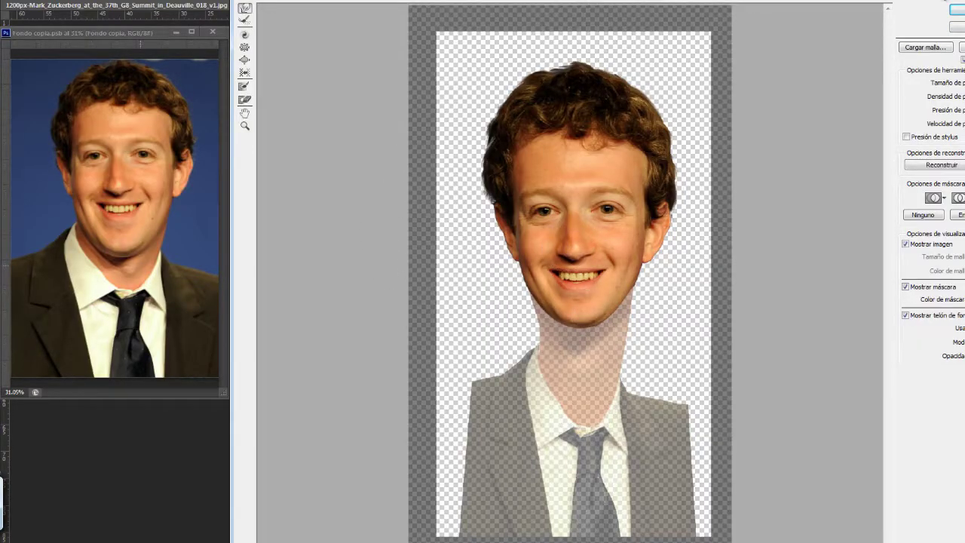
pyautogui.moveTo(582, 306)
pyautogui.mouseDown()
pyautogui.moveTo(573, 332)
pyautogui.moveTo(605, 318)
pyautogui.mouseUp()
# Fade the body backdrop, try widening the smile, then undo the over-stretched mouth
pyautogui.moveTo(962, 375); pyautogui.dragTo(956, 375)
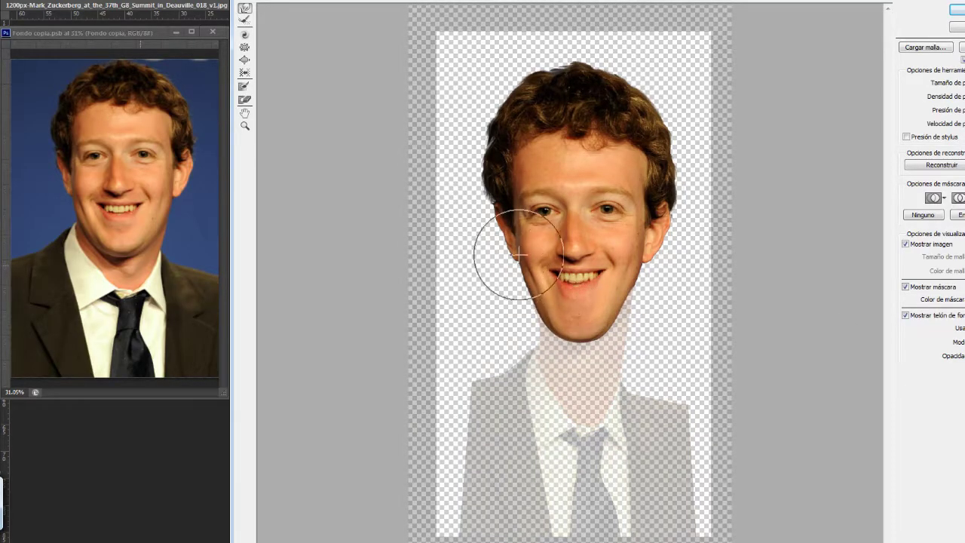
pyautogui.moveTo(519, 256)
pyautogui.mouseDown()
pyautogui.moveTo(518, 226)
pyautogui.moveTo(625, 259)
pyautogui.moveTo(527, 280)
pyautogui.moveTo(536, 267)
pyautogui.mouseUp()
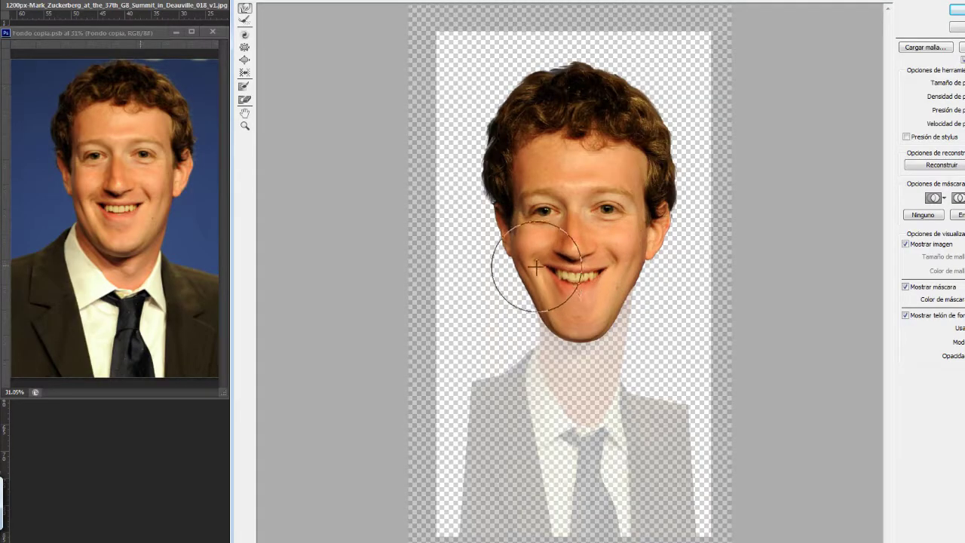
pyautogui.hotkey('ctrl', 'z')
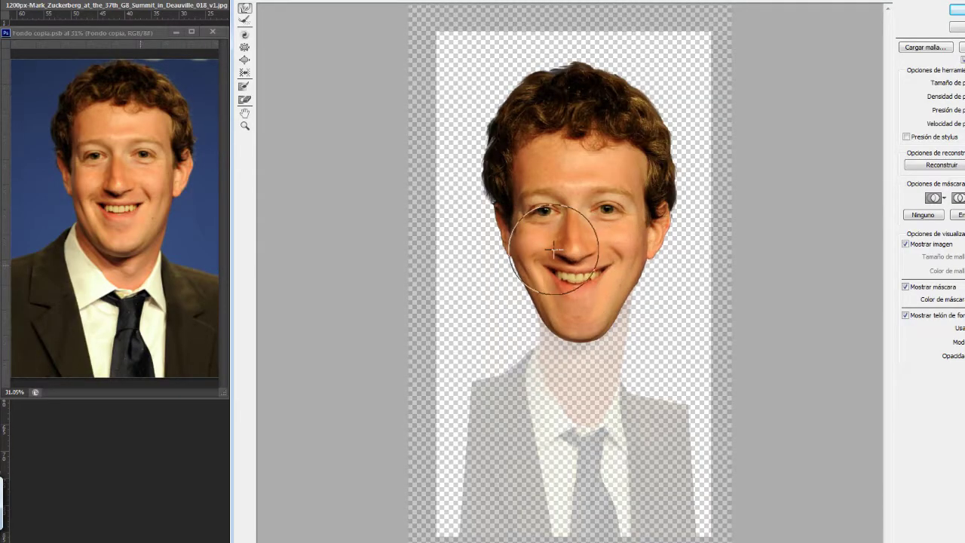
pyautogui.hotkey('ctrl', 'alt', 'z')
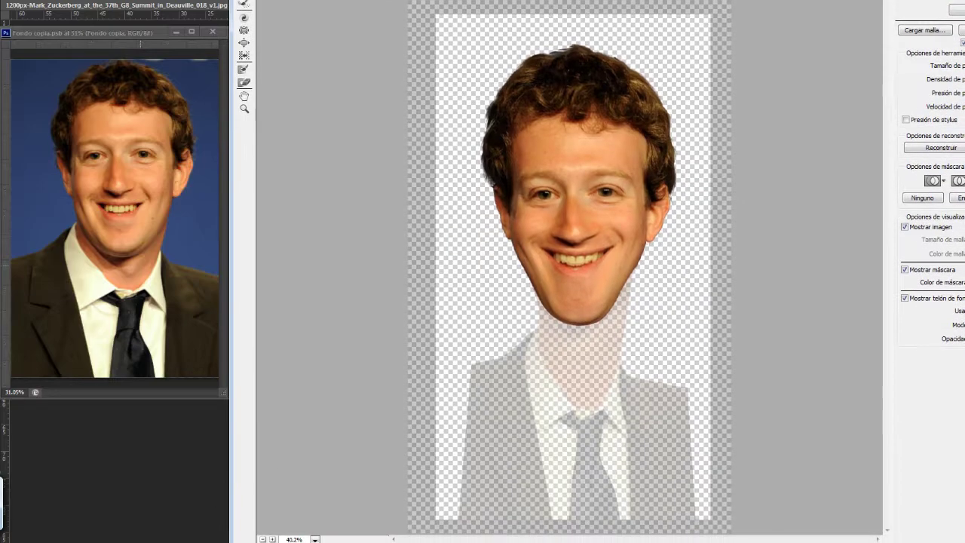
pyautogui.click(316, 540)
# At 100% zoom, exaggerate the teeth, lower lip, nose, eyes and right ear, then apply Liquify
pyautogui.click(335, 423)
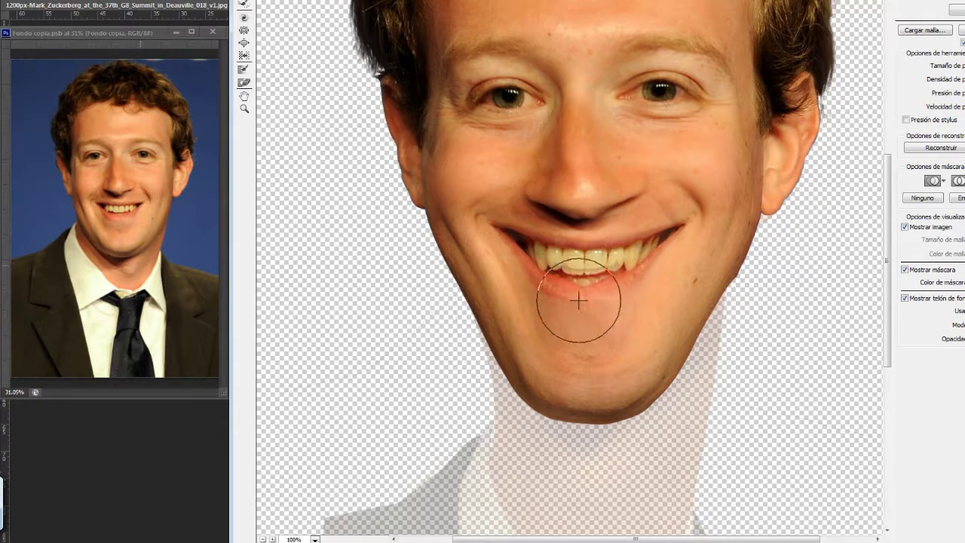
pyautogui.moveTo(635, 269); pyautogui.dragTo(576, 287)
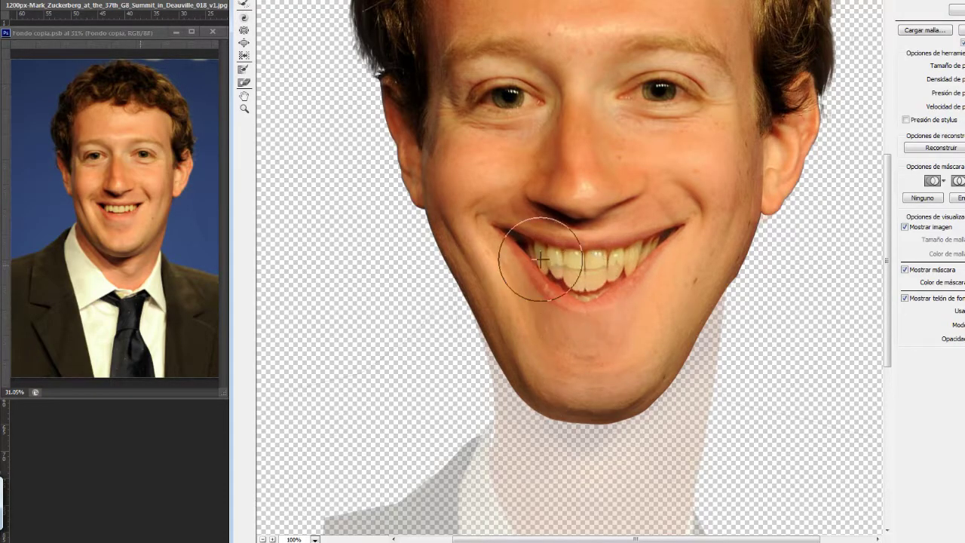
pyautogui.moveTo(562, 186); pyautogui.dragTo(628, 206)
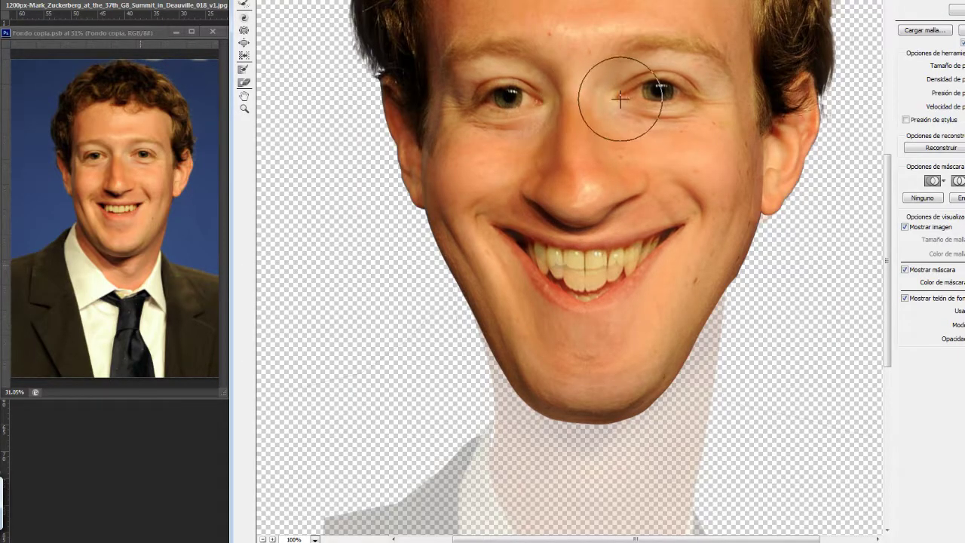
pyautogui.moveTo(646, 97); pyautogui.dragTo(629, 98)
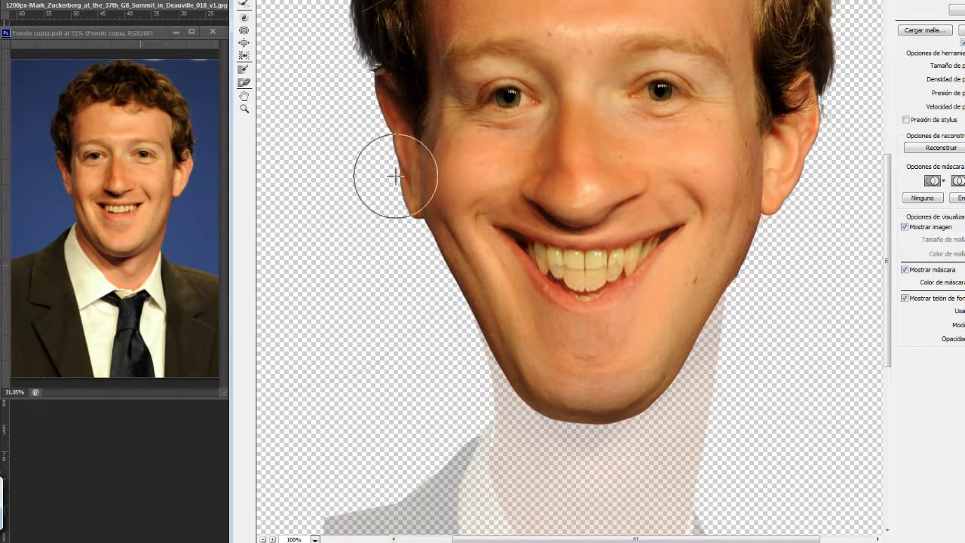
pyautogui.moveTo(814, 87)
pyautogui.mouseDown()
pyautogui.moveTo(814, 195)
pyautogui.moveTo(793, 219)
pyautogui.mouseUp()
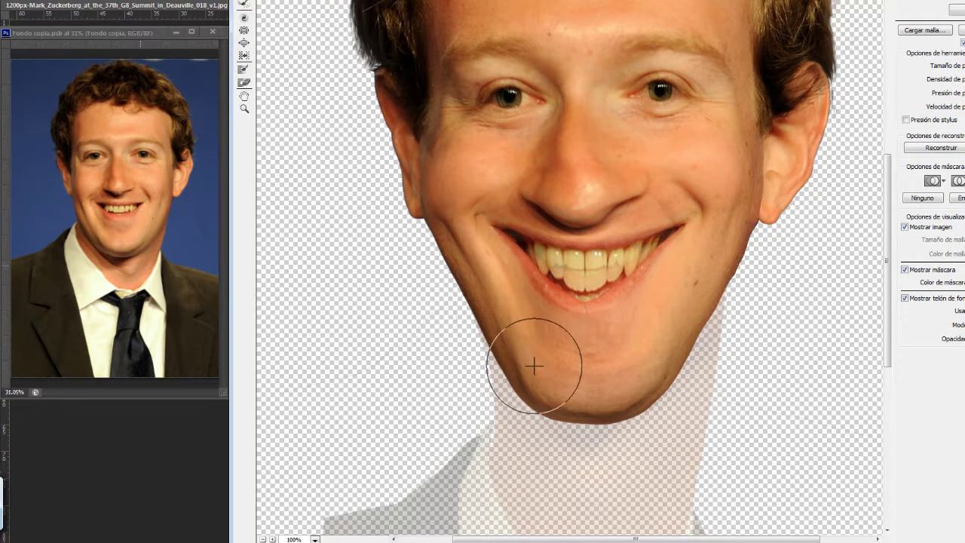
pyautogui.moveTo(593, 209); pyautogui.dragTo(588, 332)
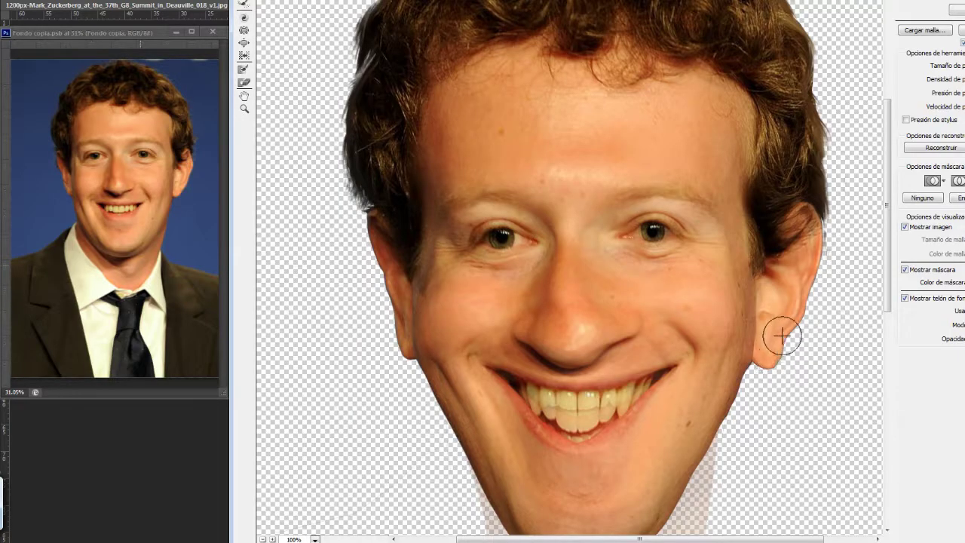
pyautogui.moveTo(785, 339)
pyautogui.mouseDown()
pyautogui.moveTo(822, 248)
pyautogui.moveTo(808, 270)
pyautogui.moveTo(816, 228)
pyautogui.mouseUp()
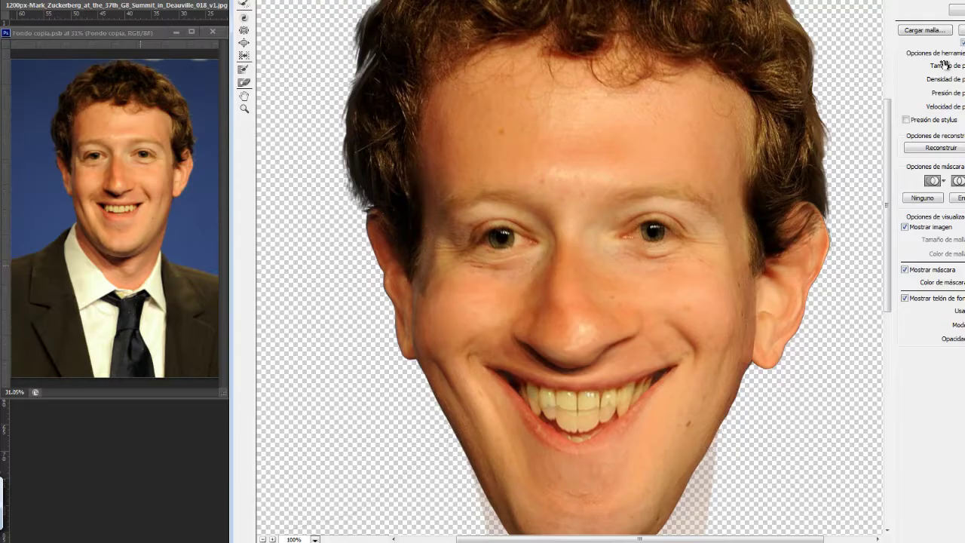
pyautogui.press('Return')
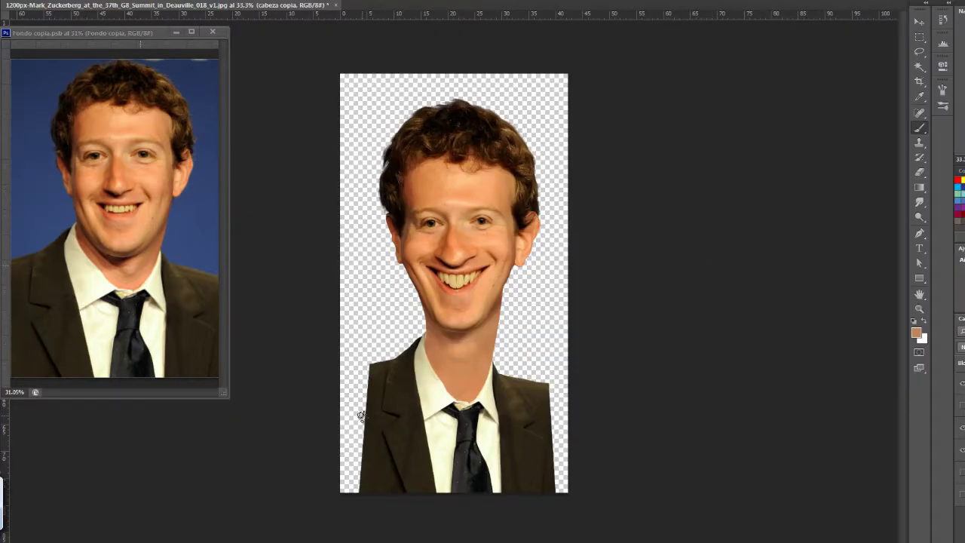
# Zoom in on the mouth and chin and set up a 28 px round brush
pyautogui.hotkey('ctrl', '+')
pyautogui.hotkey('ctrl', '+')
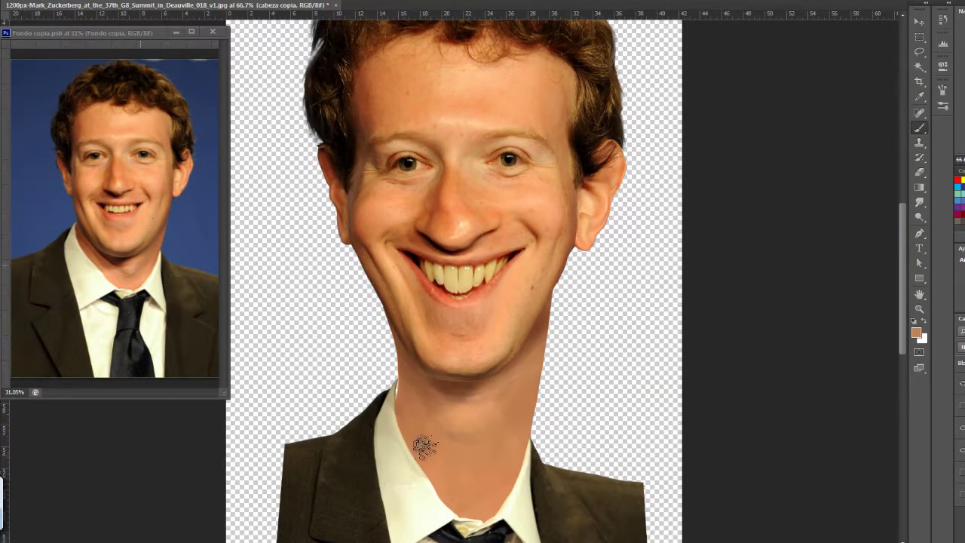
pyautogui.press('e')
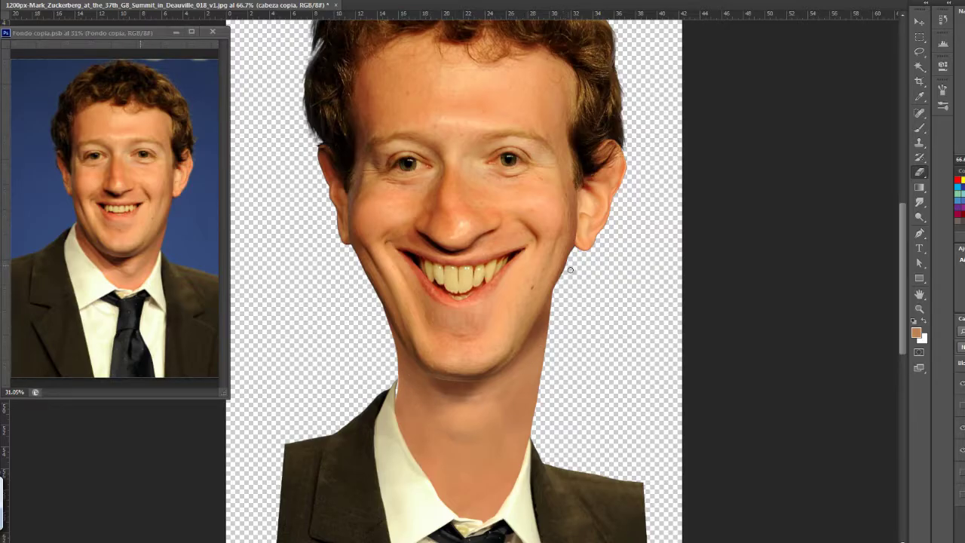
pyautogui.hotkey('ctrl', '+')
pyautogui.hotkey('ctrl', '+')
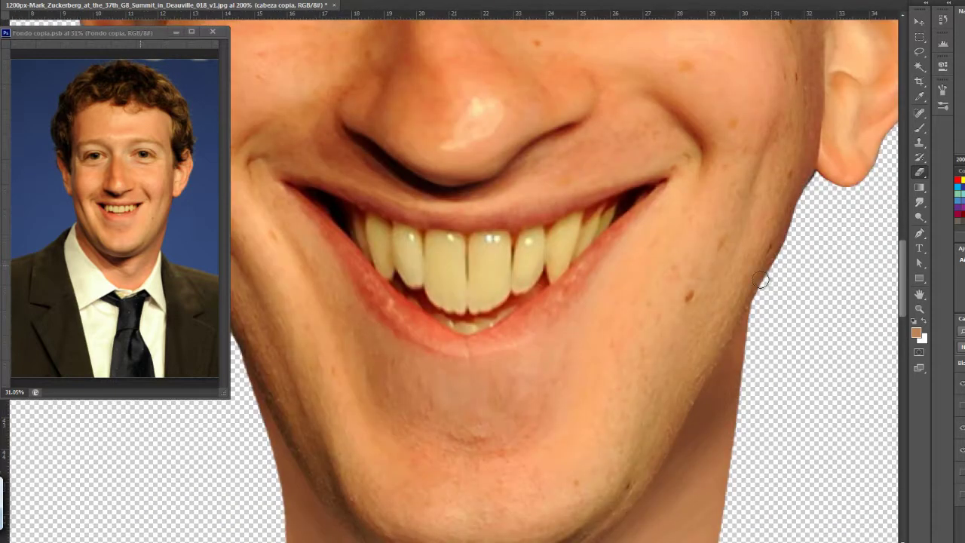
pyautogui.press('b')
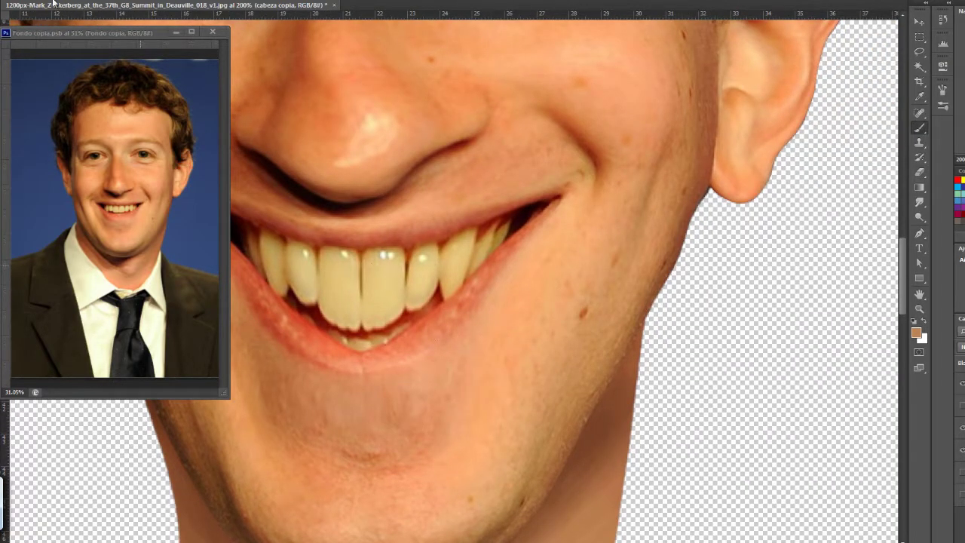
pyautogui.click(45, 1)
pyautogui.click(60, 104)
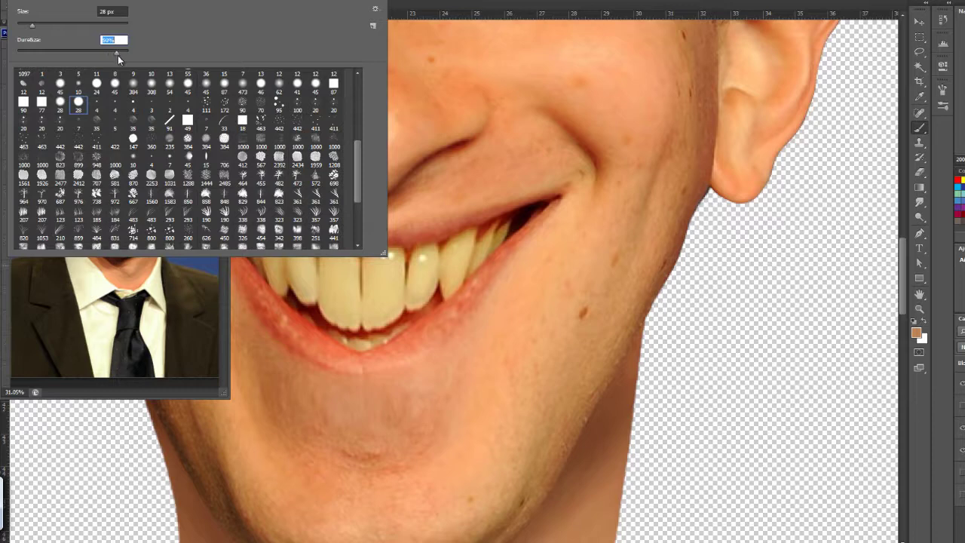
pyautogui.rightClick(694, 224)
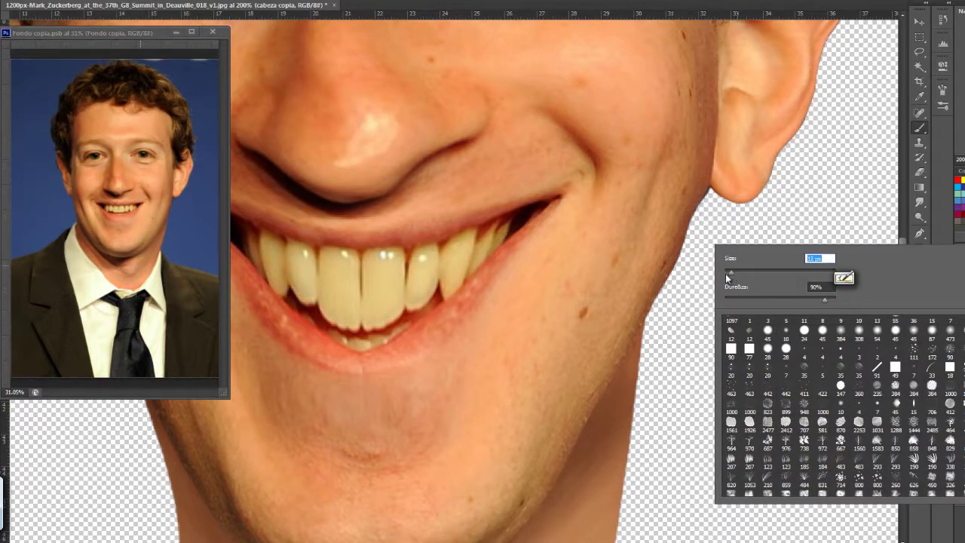
pyautogui.press('Return')
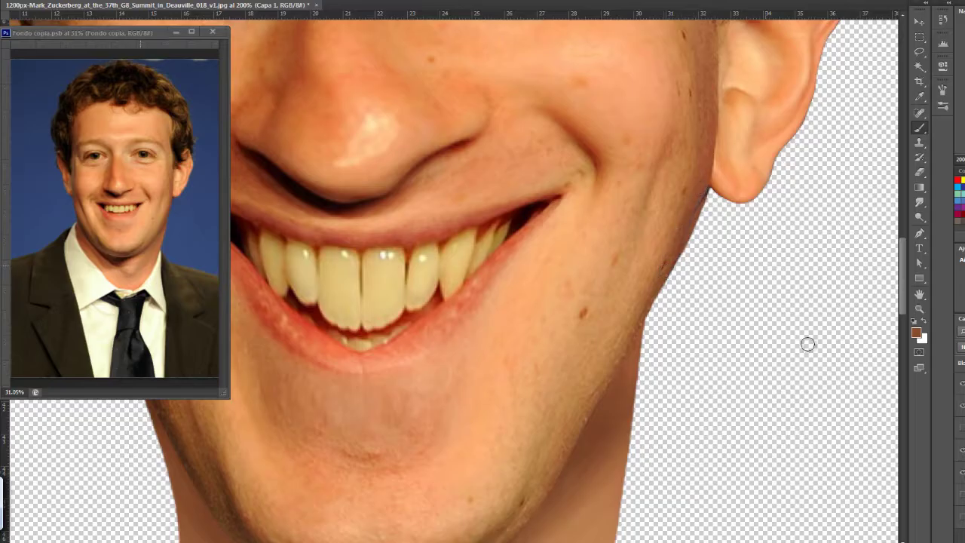
# Touch up the right jaw with a soft 12 px brush using skin tones sampled near the ear
pyautogui.keyDown('alt'); pyautogui.click(682, 211); pyautogui.keyUp('alt')
pyautogui.rightClick(696, 204)
pyautogui.press('Return')
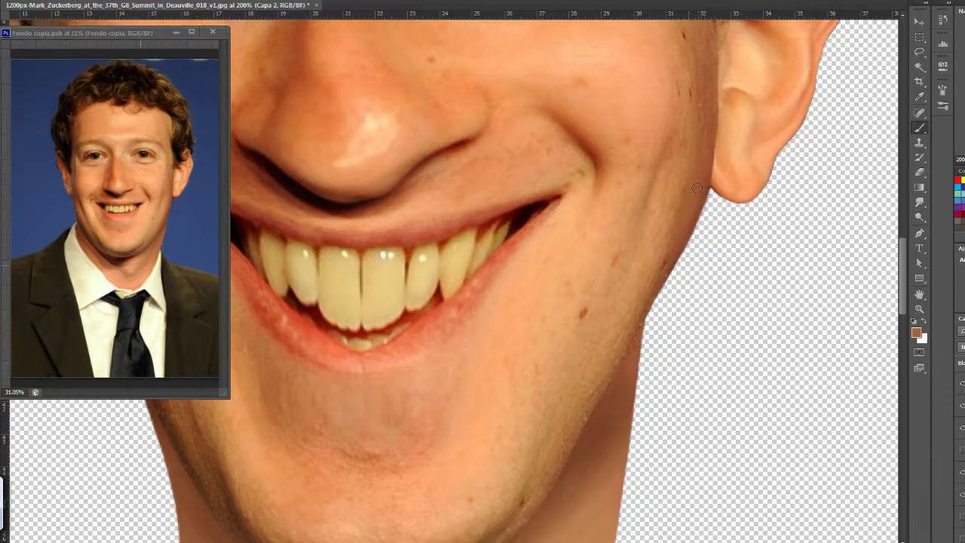
pyautogui.rightClick(638, 233)
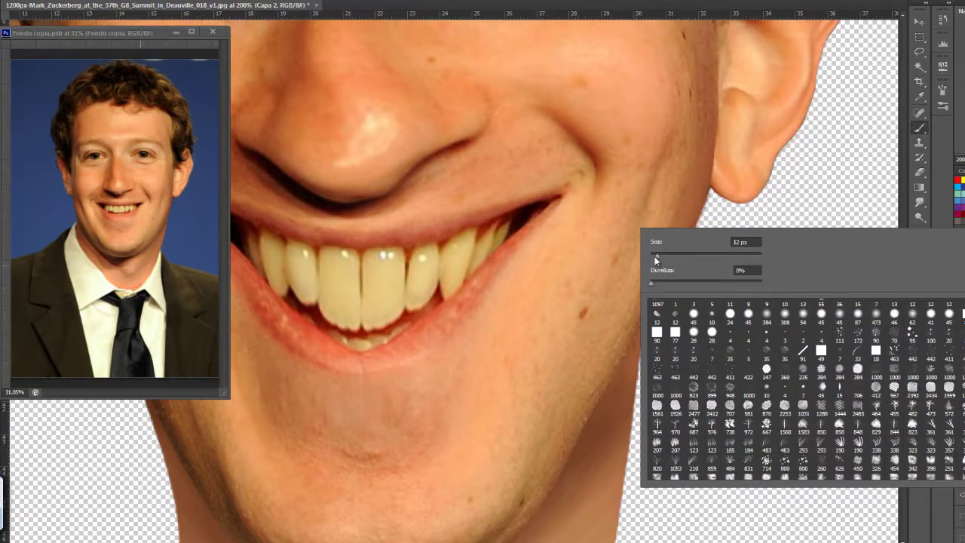
pyautogui.press('Return')
pyautogui.keyDown('alt'); pyautogui.click(707, 132); pyautogui.keyUp('alt')
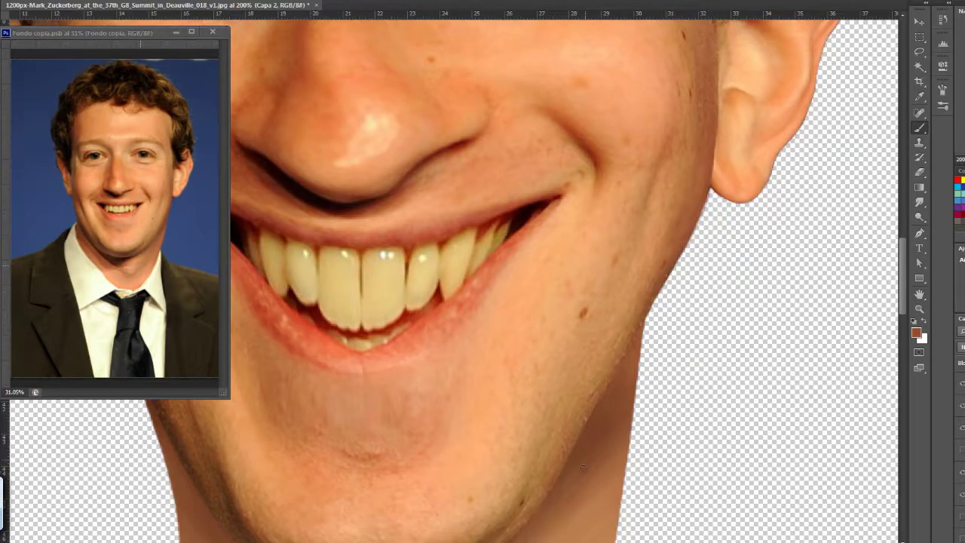
pyautogui.hotkey('ctrl', '-')
pyautogui.hotkey('ctrl', '-')
pyautogui.hotkey('ctrl', '-')
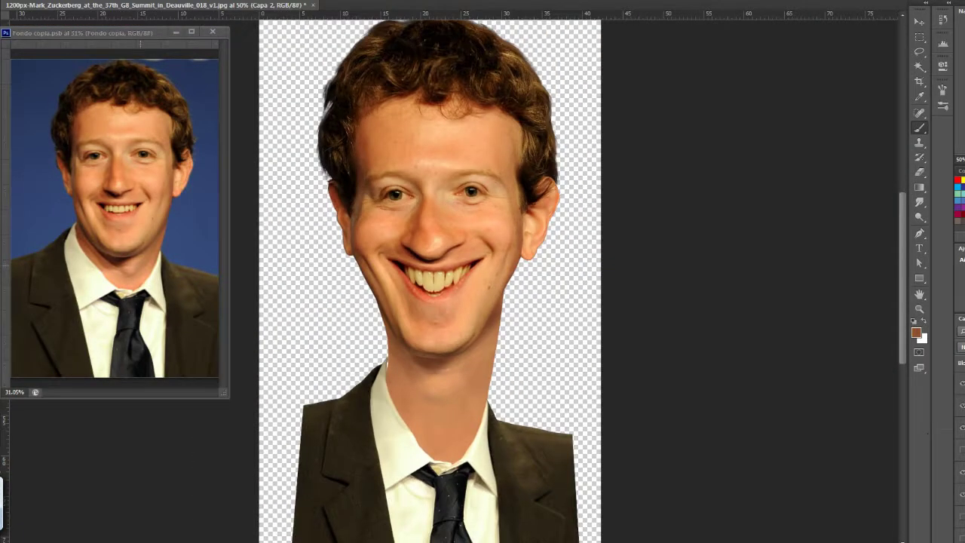
# Liquify the cuerpo layer at 100%, reshaping the collar, lapel notch and tie knot
pyautogui.hotkey('alt', '[')
pyautogui.hotkey('alt', '[')
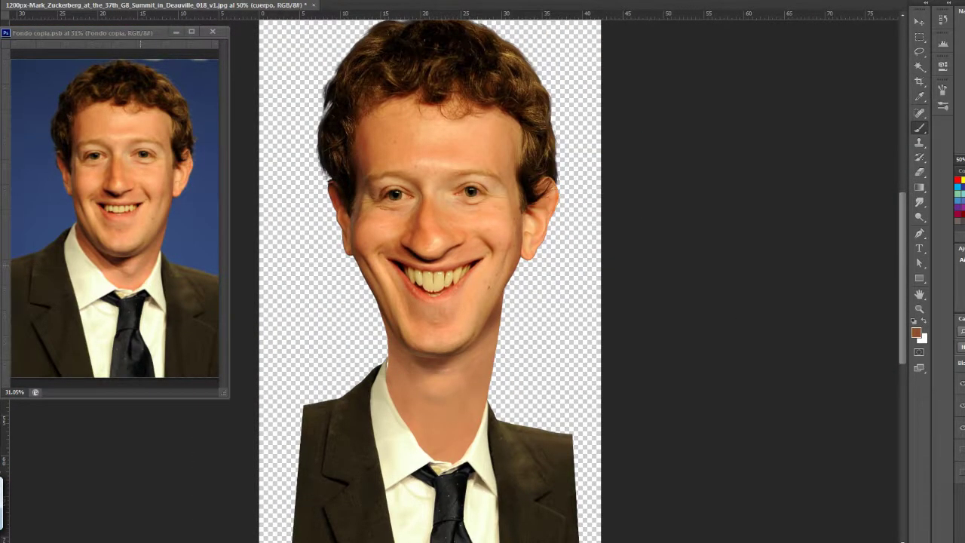
pyautogui.hotkey('ctrl', 'shift', 'x')
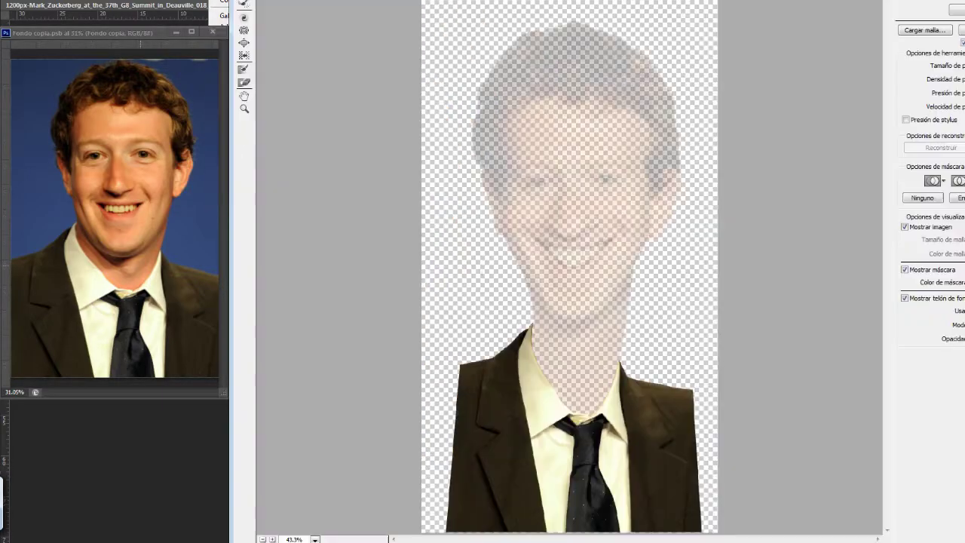
pyautogui.click(315, 540)
pyautogui.click(336, 409)
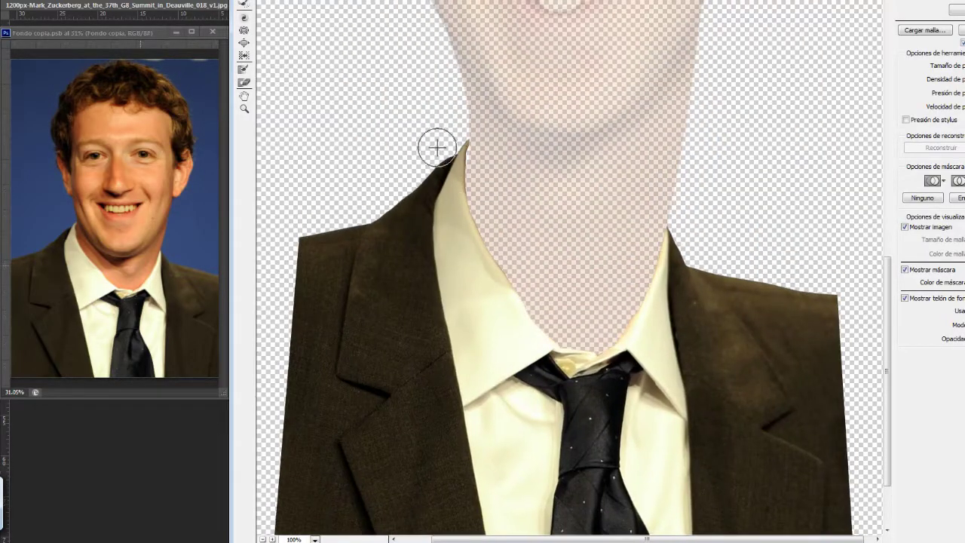
pyautogui.moveTo(453, 141); pyautogui.dragTo(474, 183)
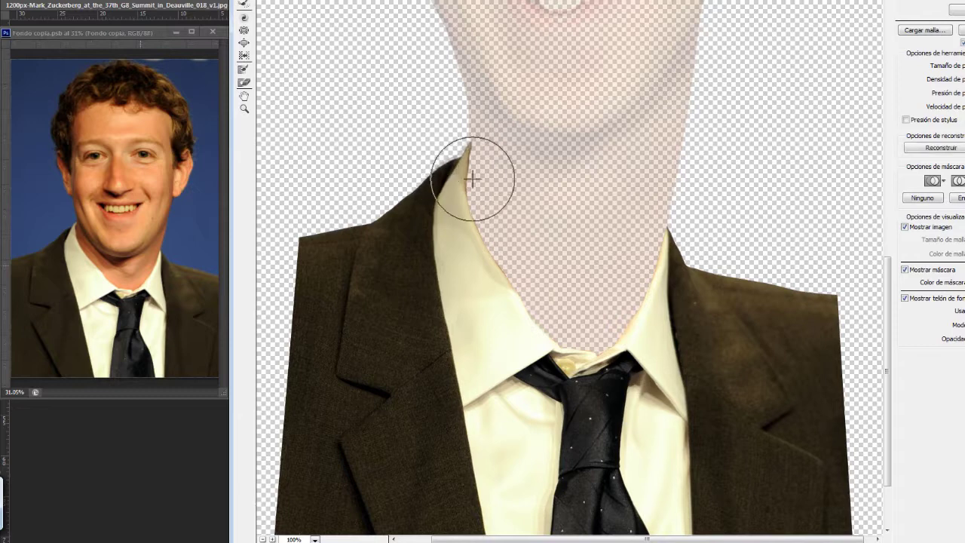
pyautogui.moveTo(488, 349); pyautogui.dragTo(496, 298)
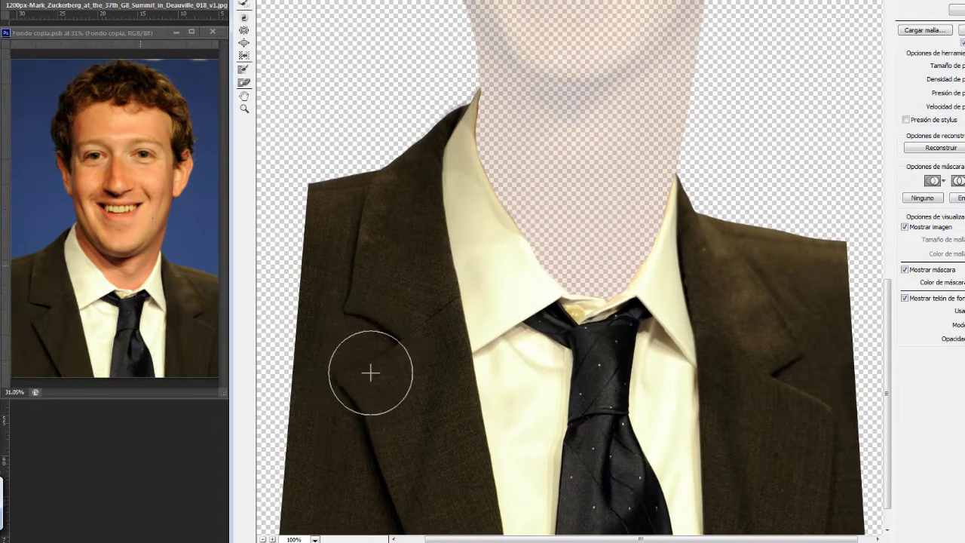
pyautogui.moveTo(375, 334); pyautogui.dragTo(336, 267)
pyautogui.moveTo(689, 325); pyautogui.dragTo(667, 285)
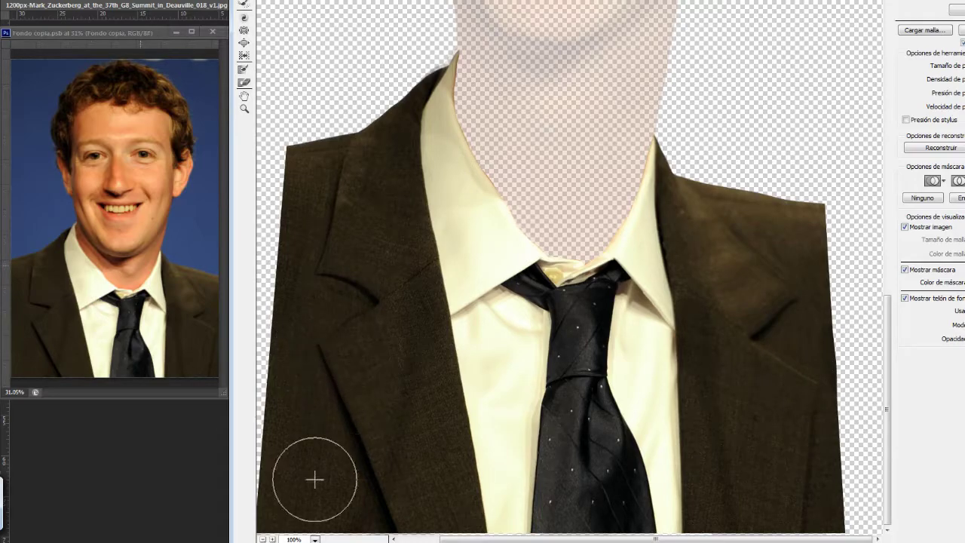
pyautogui.moveTo(540, 318)
pyautogui.mouseDown()
pyautogui.moveTo(491, 279)
pyautogui.moveTo(625, 276)
pyautogui.moveTo(551, 332)
pyautogui.moveTo(638, 304)
pyautogui.moveTo(555, 349)
pyautogui.moveTo(565, 349)
pyautogui.moveTo(534, 304)
pyautogui.mouseUp()
pyautogui.press('Return')
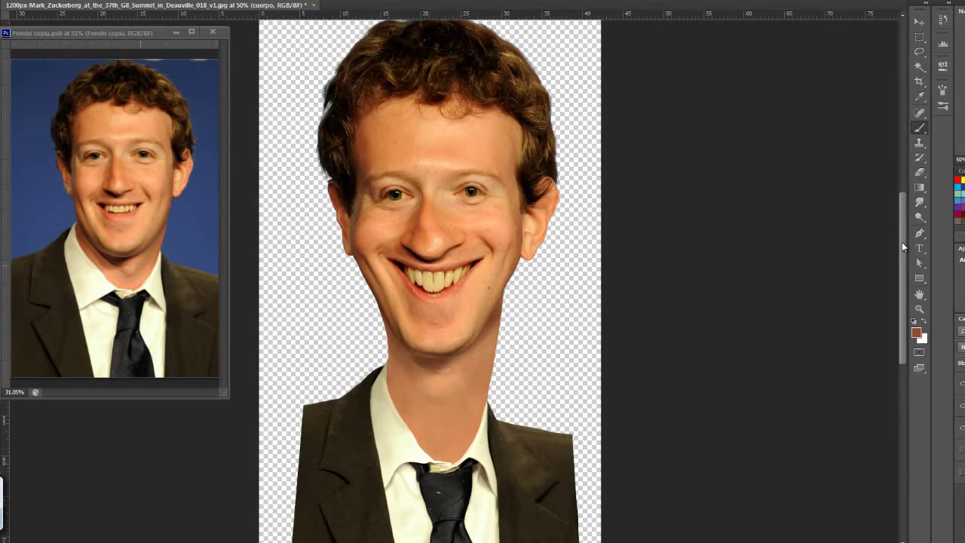
# Enlarge the brush to about 33 px and paint dark brown along the left shoulder and jacket edge
pyautogui.moveTo(902, 243); pyautogui.dragTo(902, 272)
pyautogui.scroll(2, 604, 302)
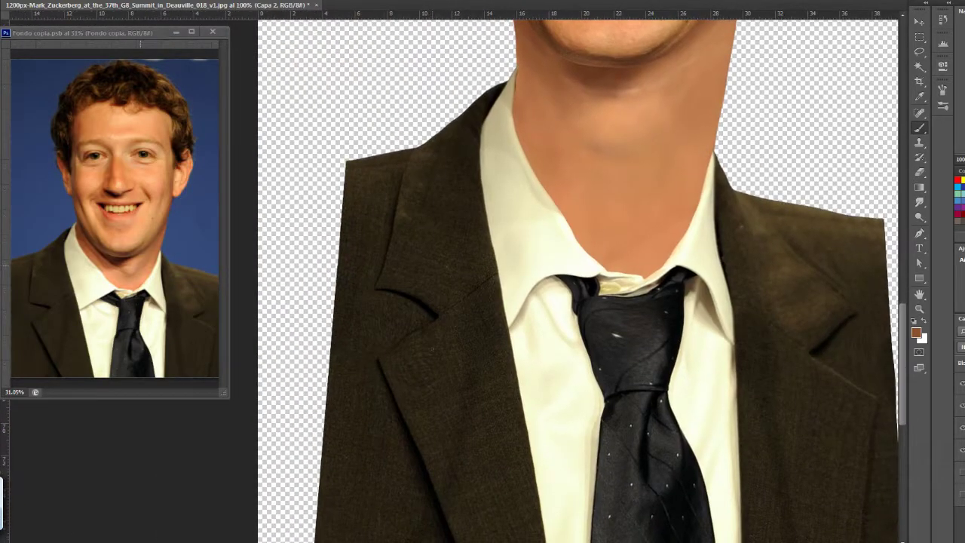
pyautogui.rightClick(491, 279)
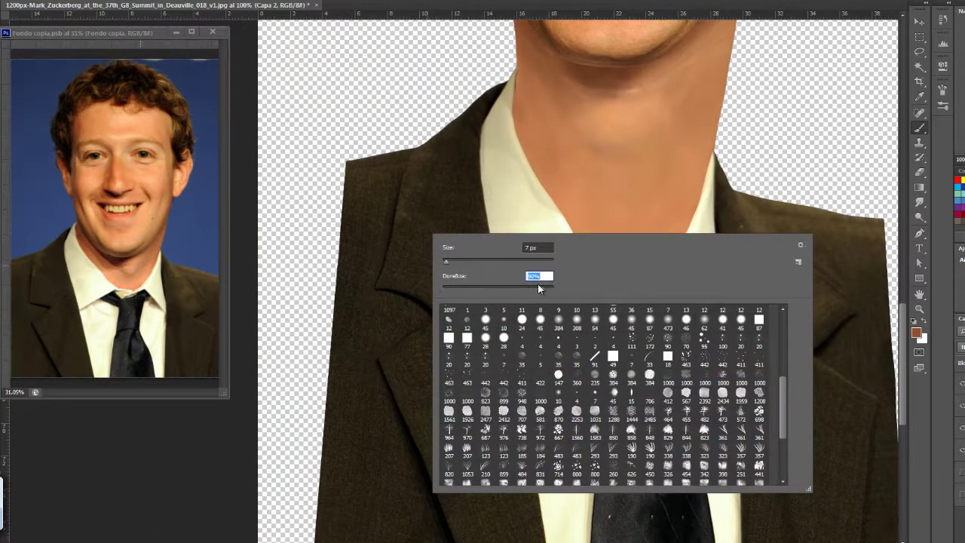
pyautogui.press(']')
pyautogui.press(']')
pyautogui.press(']')
pyautogui.click(416, 274)
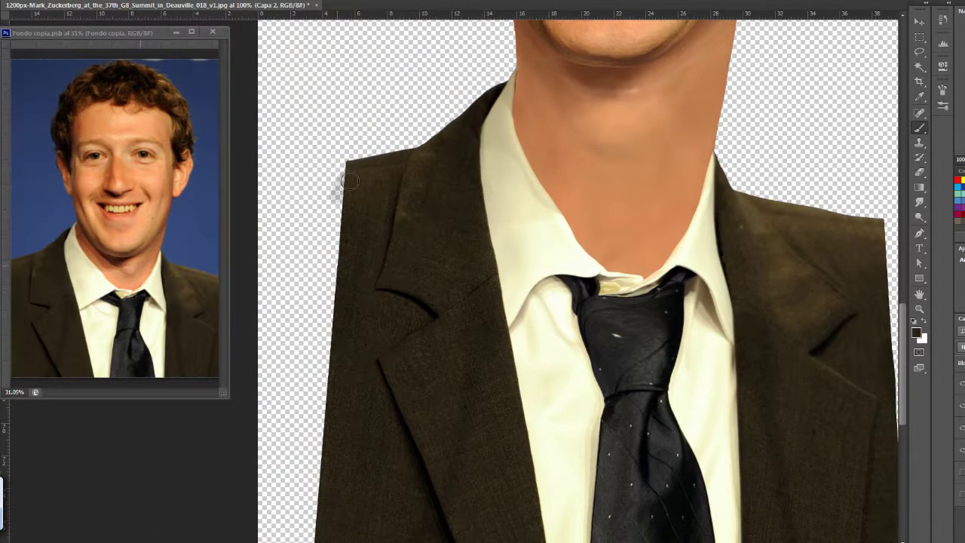
pyautogui.moveTo(356, 178)
pyautogui.mouseDown()
pyautogui.moveTo(269, 183)
pyautogui.moveTo(260, 196)
pyautogui.moveTo(317, 526)
pyautogui.moveTo(261, 528)
pyautogui.moveTo(301, 314)
pyautogui.moveTo(315, 295)
pyautogui.mouseUp()
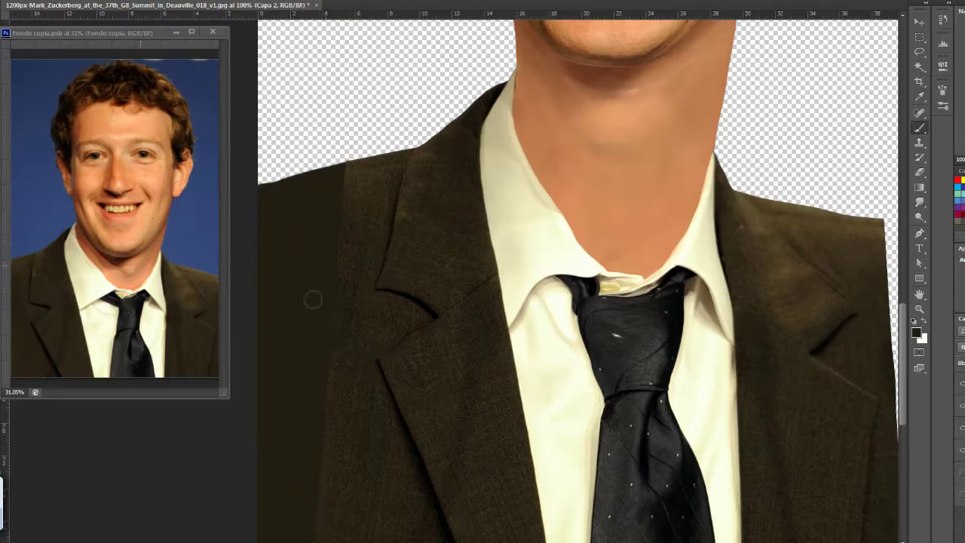
pyautogui.moveTo(504, 344); pyautogui.dragTo(320, 265)
# Extend the right shoulder in dark brown, fill the area beside the jacket, and touch up the left shoulder
pyautogui.moveTo(726, 163); pyautogui.dragTo(694, 157)
pyautogui.moveTo(754, 160); pyautogui.dragTo(699, 160)
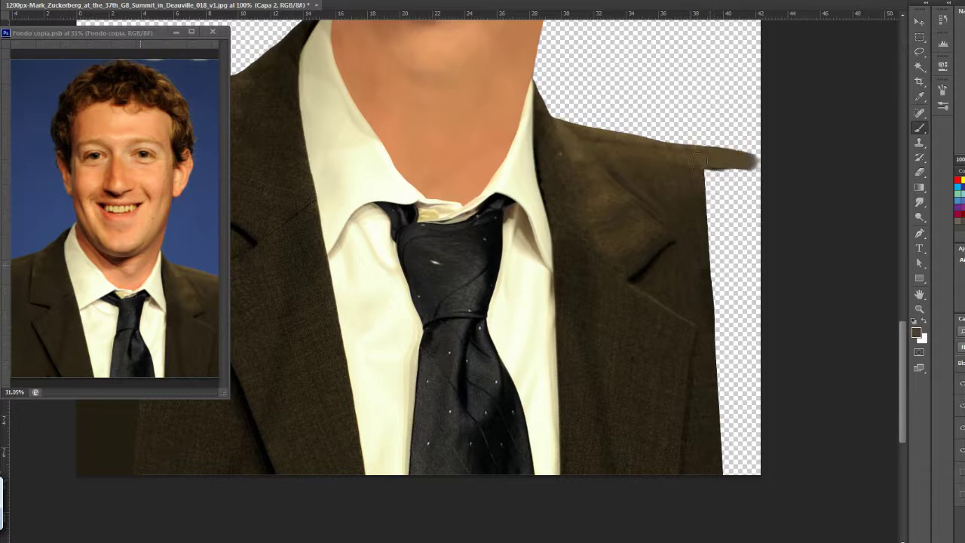
pyautogui.moveTo(753, 184)
pyautogui.mouseDown()
pyautogui.moveTo(712, 226)
pyautogui.moveTo(755, 219)
pyautogui.moveTo(726, 276)
pyautogui.moveTo(727, 390)
pyautogui.moveTo(747, 452)
pyautogui.moveTo(728, 317)
pyautogui.mouseUp()
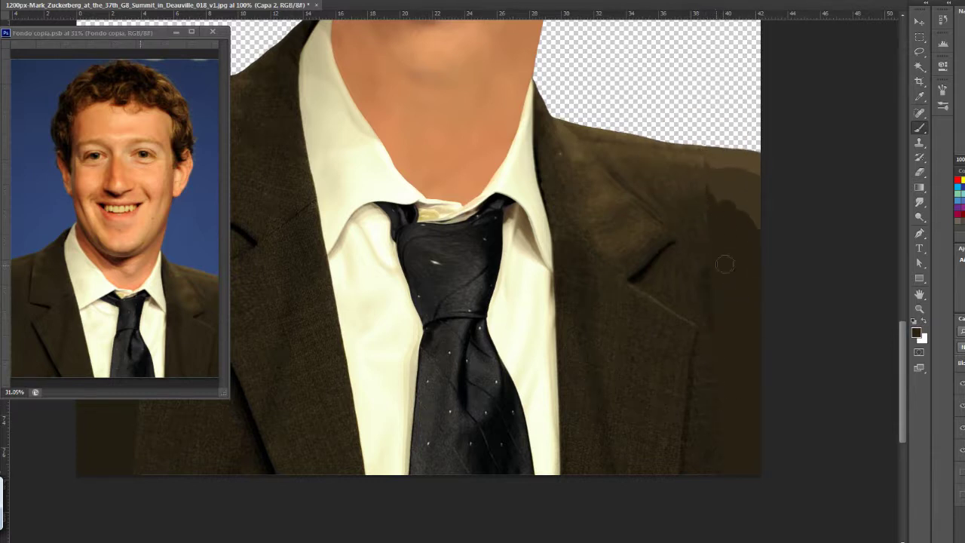
pyautogui.hscroll(-5, 724, 264)
pyautogui.moveTo(392, 102); pyautogui.dragTo(300, 130)
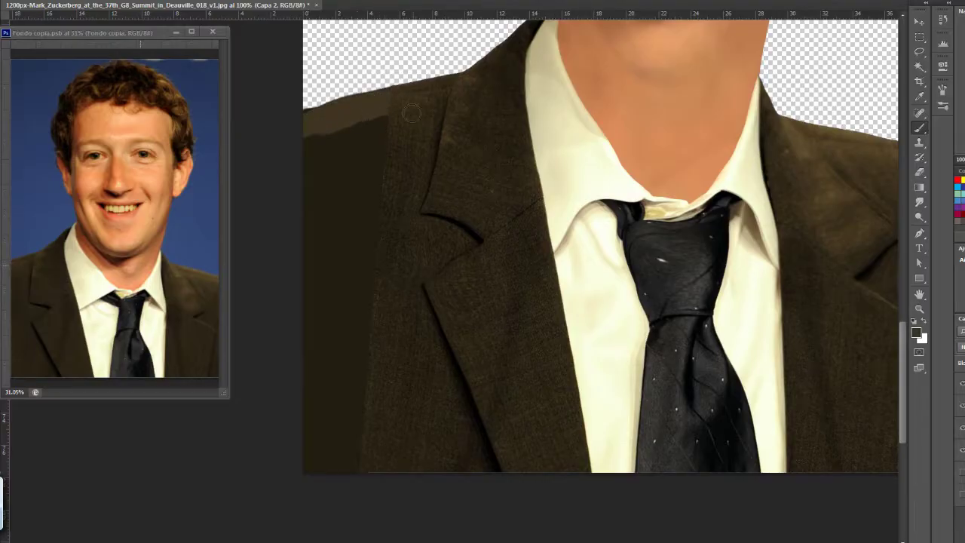
pyautogui.hotkey('ctrl', '-')
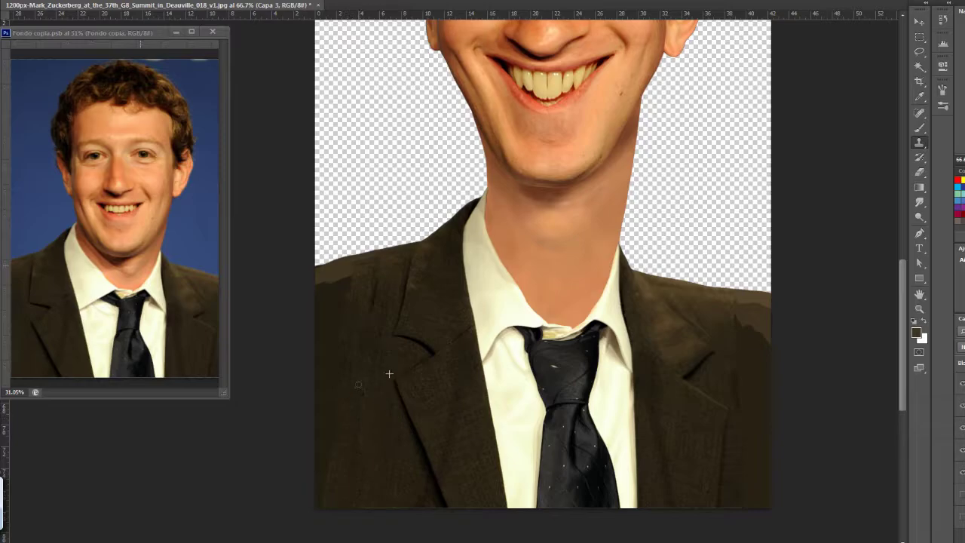
# Duplicate a strip of the jacket's left edge, shift it about 4 cm left, and merge it
pyautogui.hotkey('ctrl', 'j')
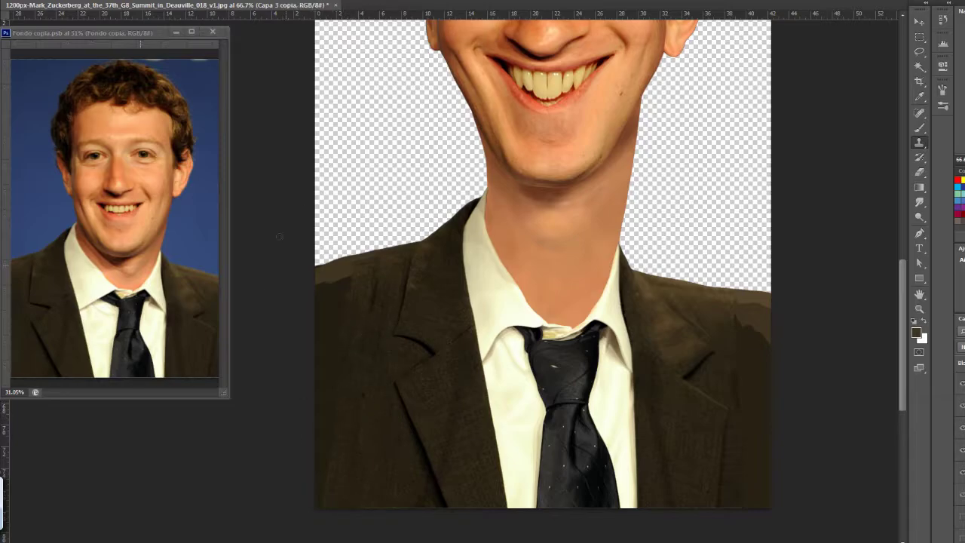
pyautogui.moveTo(355, 354)
pyautogui.mouseDown()
pyautogui.moveTo(317, 355)
pyautogui.moveTo(330, 355)
pyautogui.mouseUp()
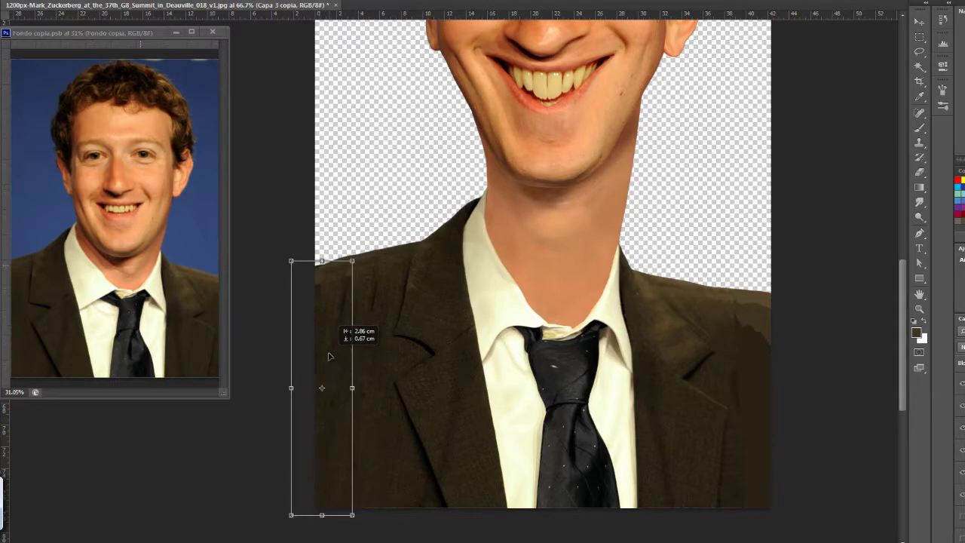
pyautogui.press('s')
pyautogui.hotkey('ctrl', 'e')
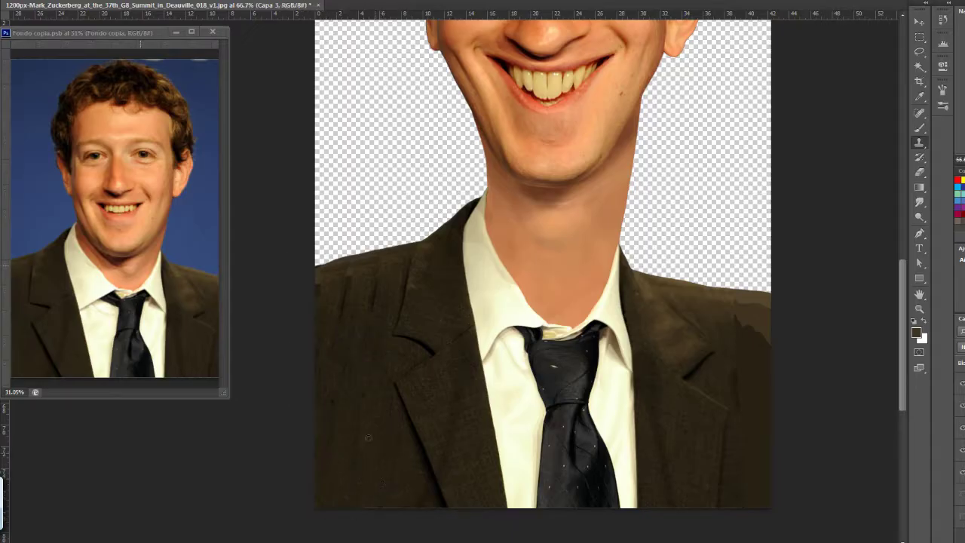
pyautogui.hotkey('ctrl', '+')
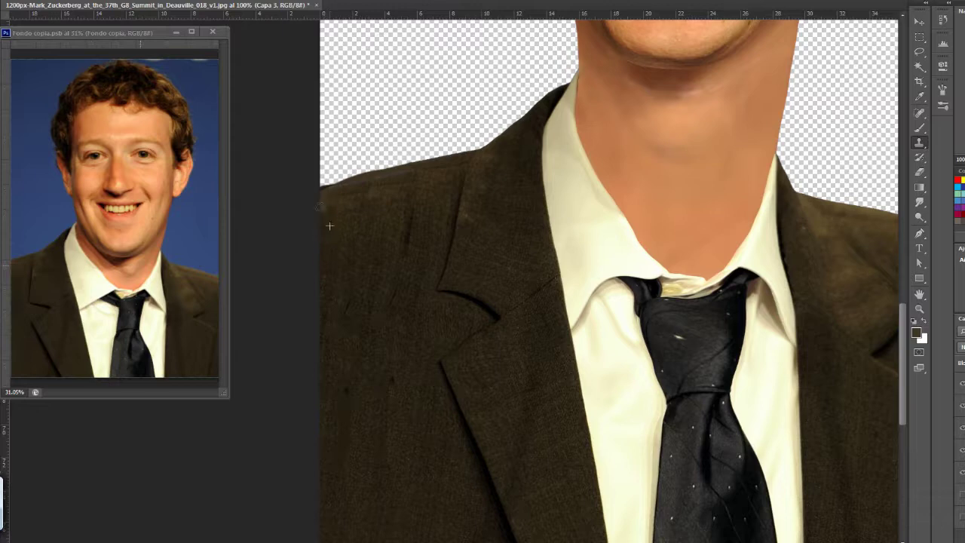
# Clone clean jacket texture over the flaw, then move to the cuerpo layer near the neck
pyautogui.moveTo(409, 215)
pyautogui.mouseDown()
pyautogui.moveTo(415, 255)
pyautogui.moveTo(338, 322)
pyautogui.mouseUp()
pyautogui.scroll(-5, 384, 370)
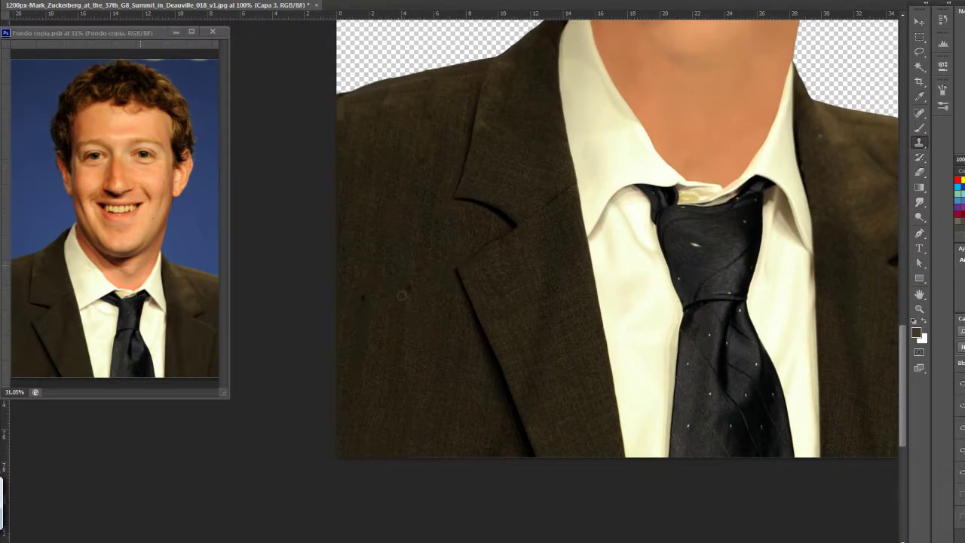
pyautogui.hotkey('alt', '[')
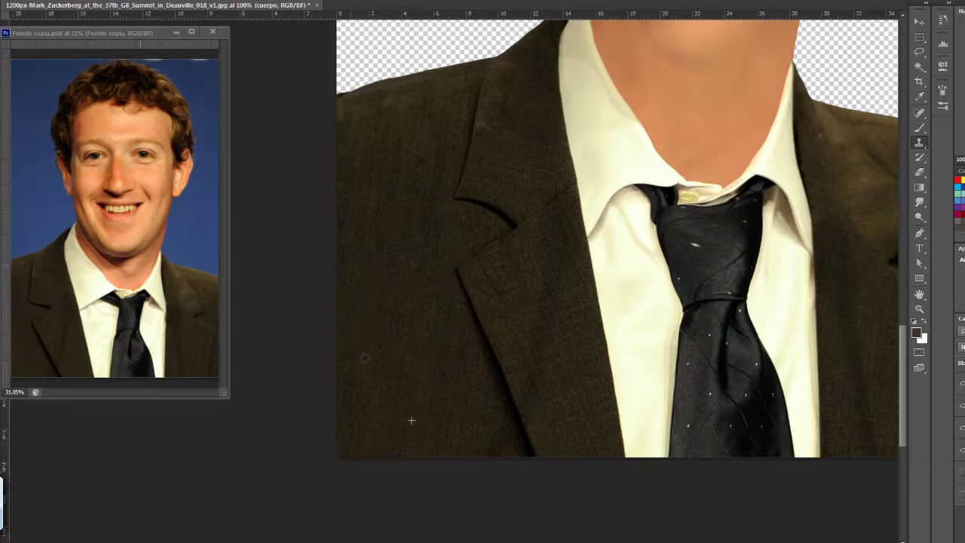
pyautogui.moveTo(408, 254); pyautogui.dragTo(393, 352)
pyautogui.scroll(2, 393, 347)
pyautogui.scroll(3, 392, 339)
# Adjust the brush settings, make Capa 2 active, and load the body outline as a selection
pyautogui.press('b')
pyautogui.rightClick(393, 332)
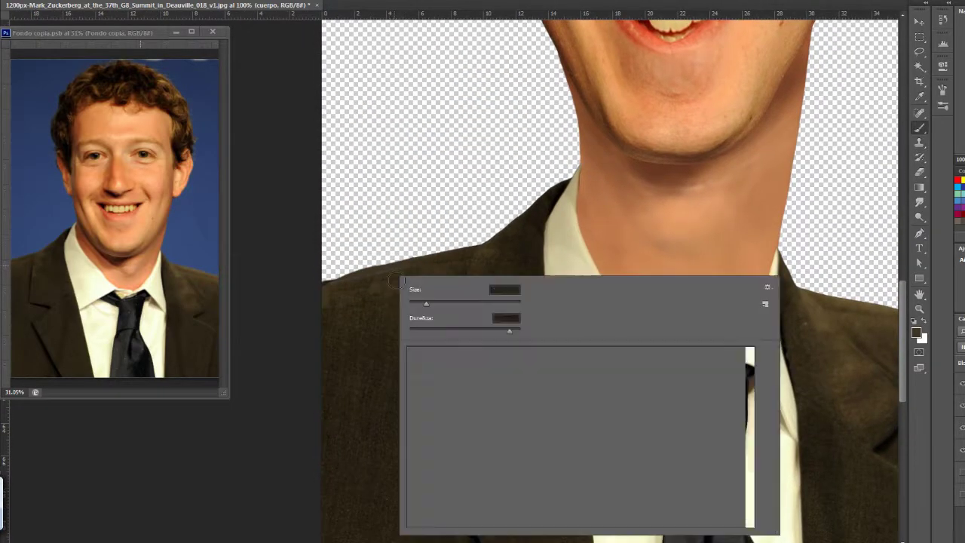
pyautogui.press('Return')
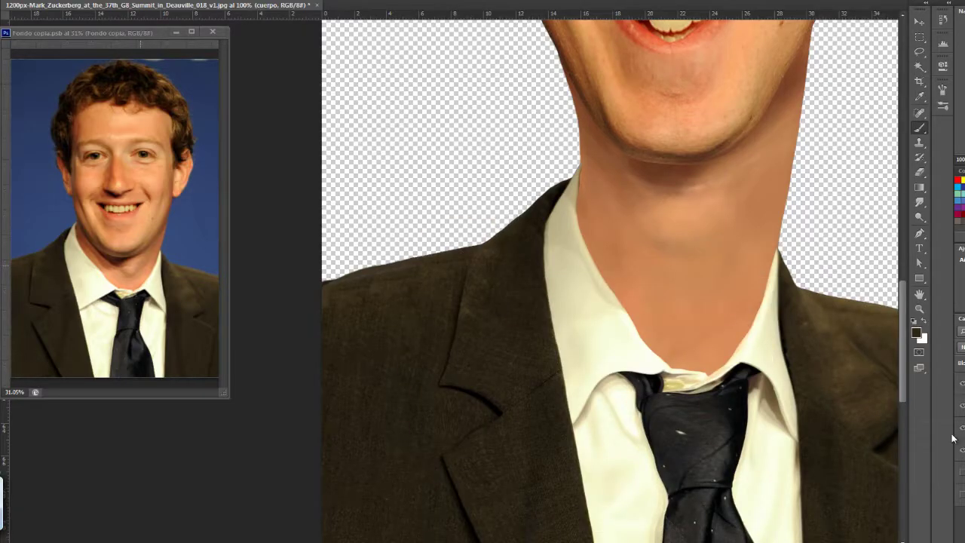
pyautogui.hotkey('ctrl', 'shift', 'alt', 'n')
pyautogui.keyDown('ctrl'); pyautogui.click(963, 405); pyautogui.keyUp('ctrl')
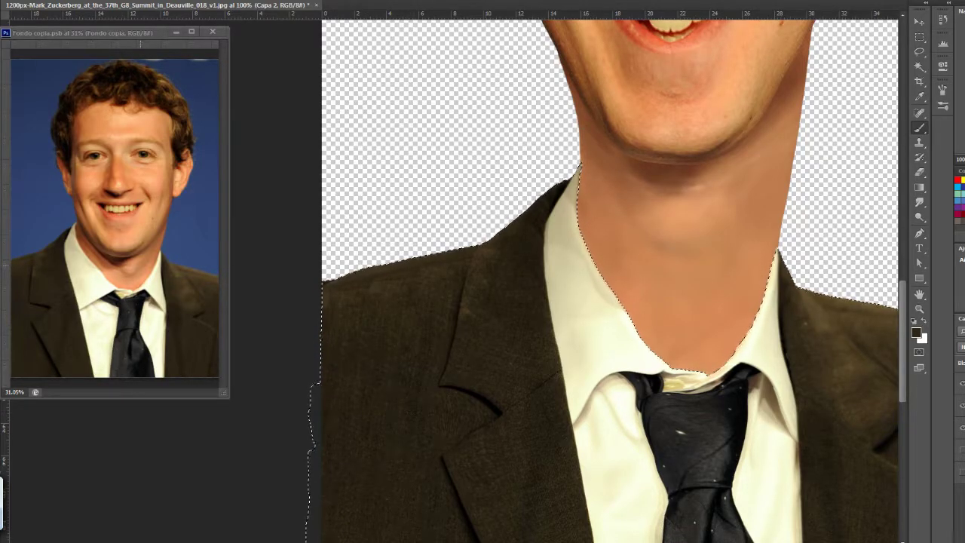
# Clone fabric along the jacket's top shoulder edge, then zoom out to the whole face
pyautogui.press('s')
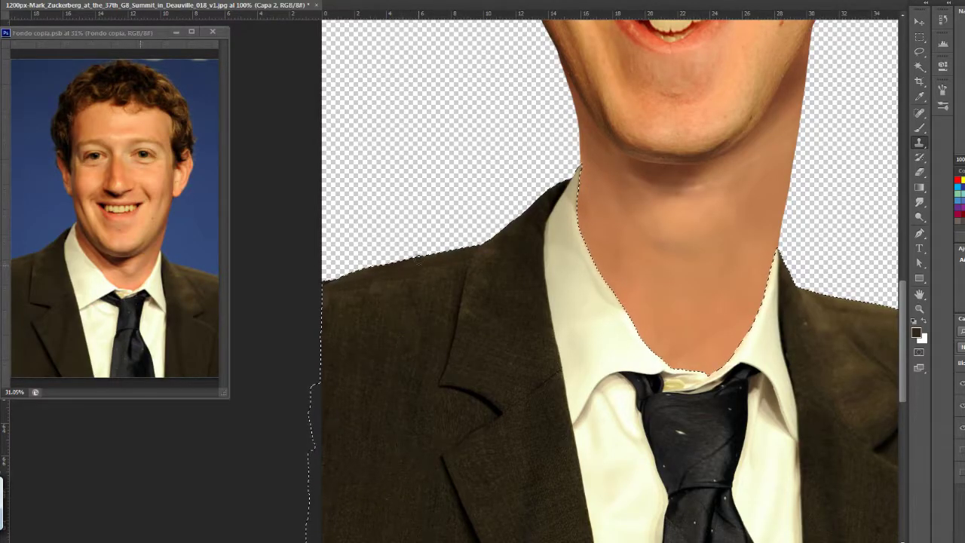
pyautogui.moveTo(417, 257); pyautogui.dragTo(443, 250)
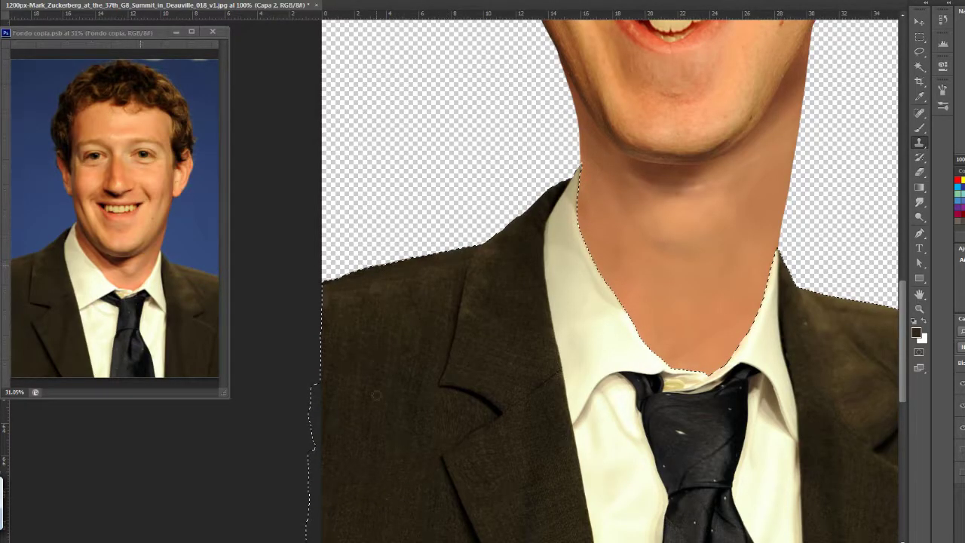
pyautogui.press('b')
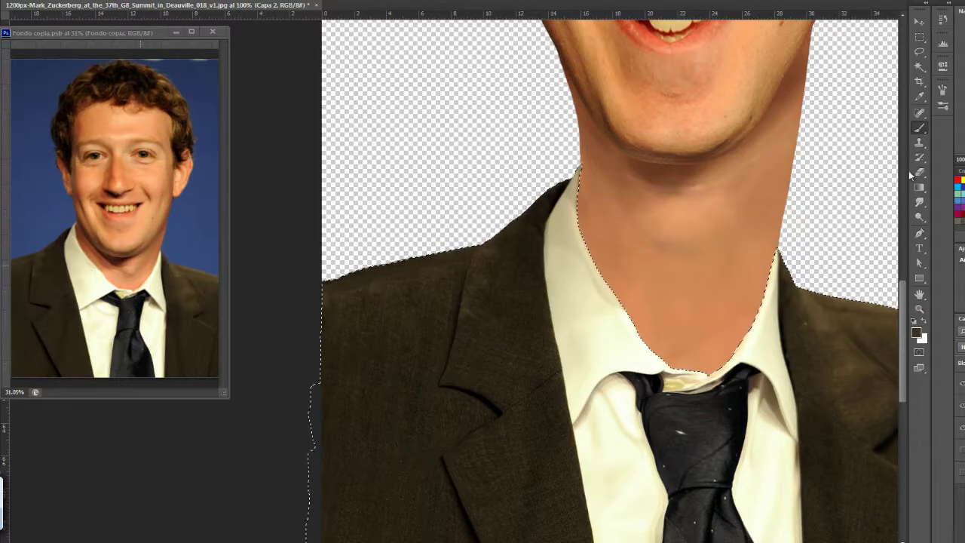
pyautogui.hotkey('ctrl', '-')
pyautogui.hotkey('ctrl', '-')
pyautogui.moveTo(759, 319)
pyautogui.mouseDown()
pyautogui.moveTo(702, 350)
pyautogui.moveTo(678, 296)
pyautogui.mouseUp()
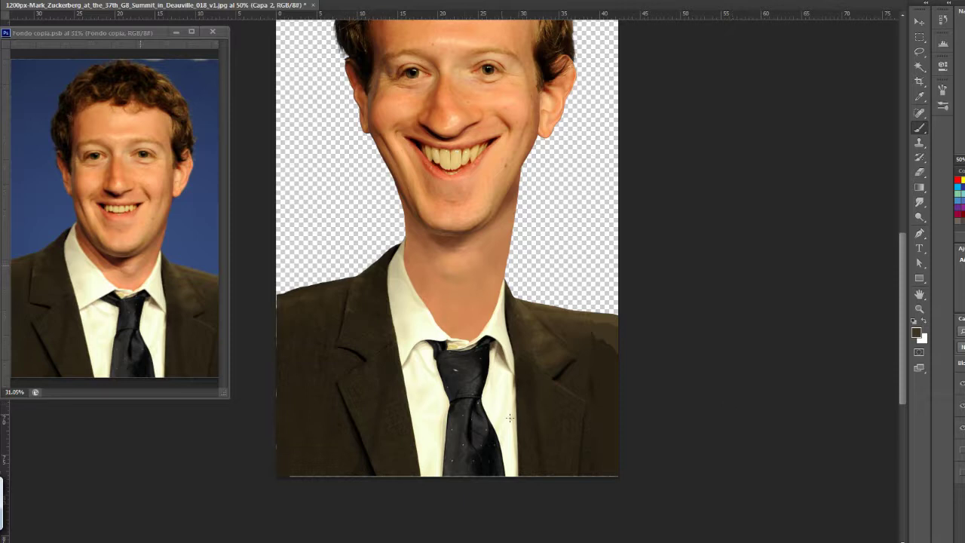
# Lasso a piece of the left jacket edge, copy it to a new layer, and move it right
pyautogui.press('l')
pyautogui.moveTo(276, 279); pyautogui.dragTo(238, 486)
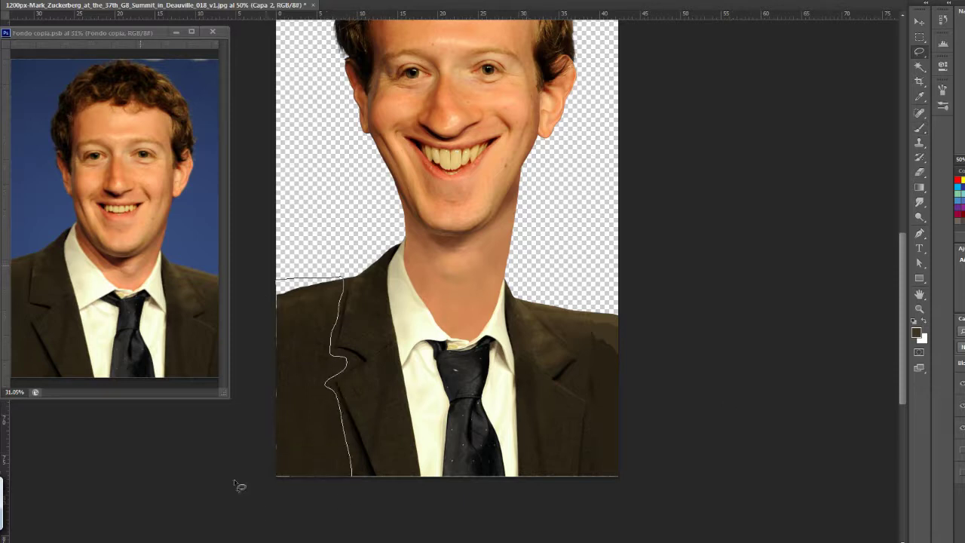
pyautogui.moveTo(276, 279); pyautogui.dragTo(238, 487)
pyautogui.hotkey('ctrl', 'j')
pyautogui.hotkey('ctrl', 't')
pyautogui.moveTo(314, 369); pyautogui.dragTo(518, 362)
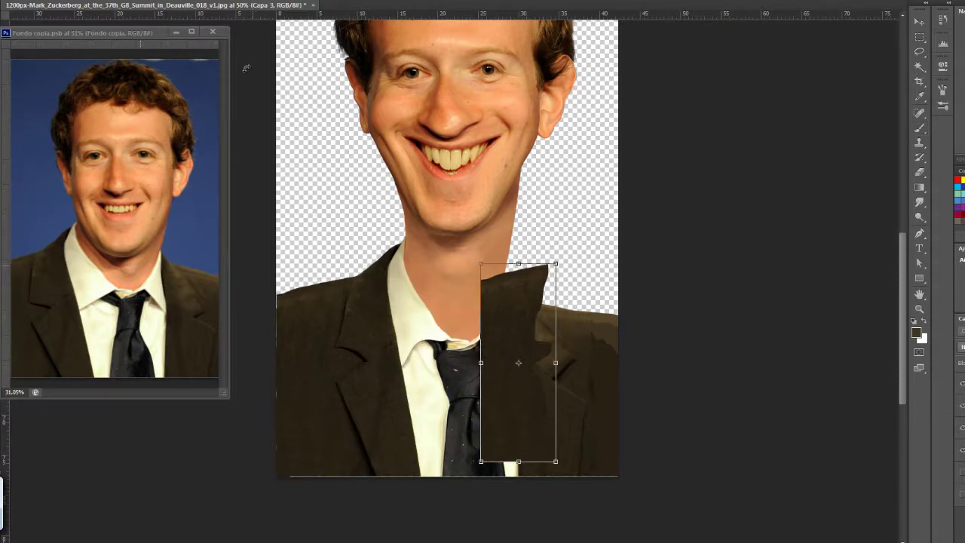
pyautogui.moveTo(485, 322); pyautogui.dragTo(580, 367)
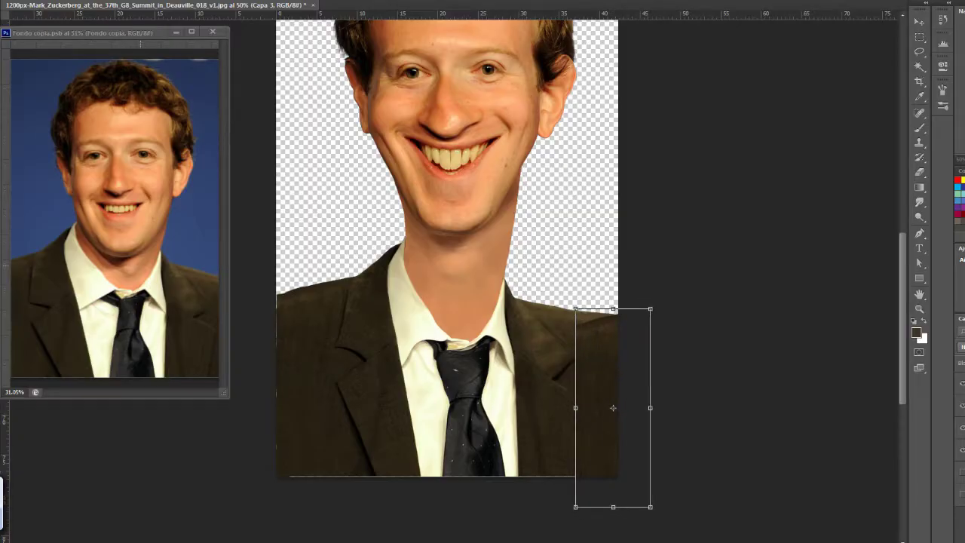
# Flip the copied piece horizontally and warp its top corner to fit the right shoulder
pyautogui.click(286, 318)
pyautogui.moveTo(607, 365)
pyautogui.mouseDown()
pyautogui.moveTo(574, 345)
pyautogui.moveTo(574, 360)
pyautogui.mouseUp()
pyautogui.rightClick(599, 151)
pyautogui.click(604, 237)
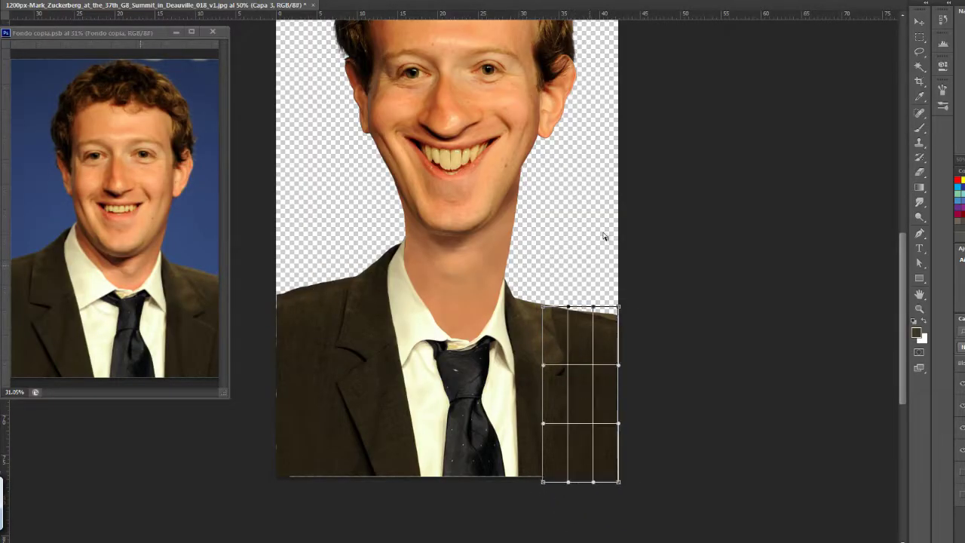
pyautogui.moveTo(607, 323); pyautogui.dragTo(606, 315)
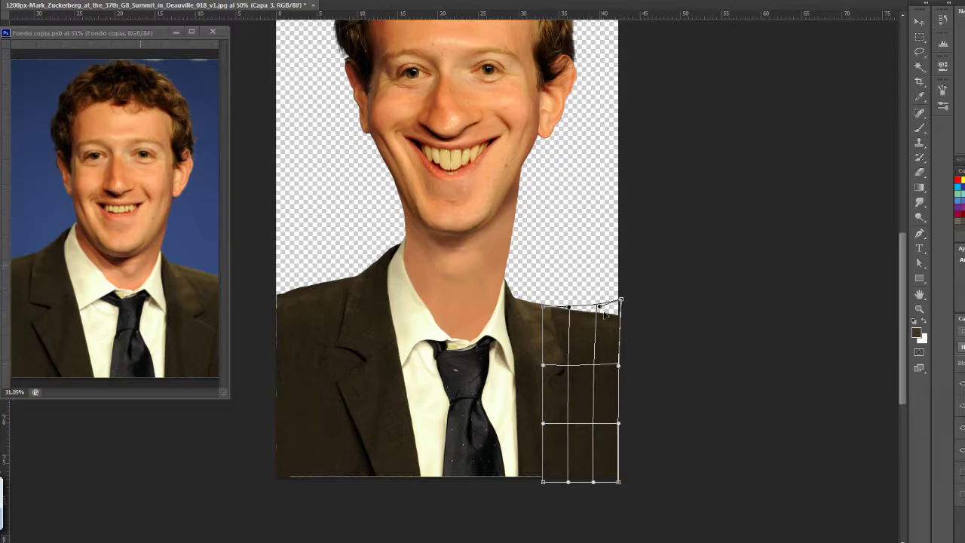
pyautogui.press('Return')
pyautogui.scroll(2, 502, 456)
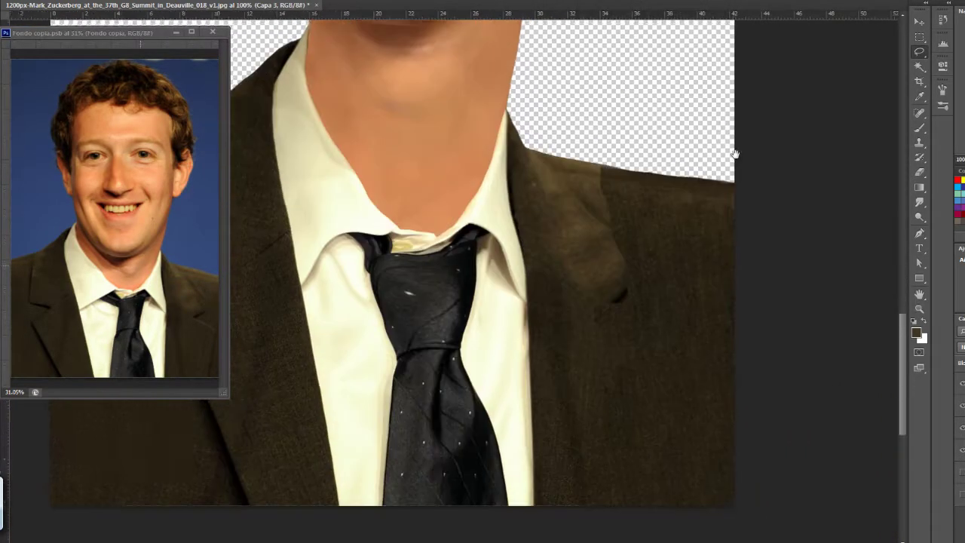
# Erase the patch's hard edge along the lower lapel and the lighter area on the right shoulder
pyautogui.moveTo(736, 154); pyautogui.dragTo(729, 143)
pyautogui.press('e')
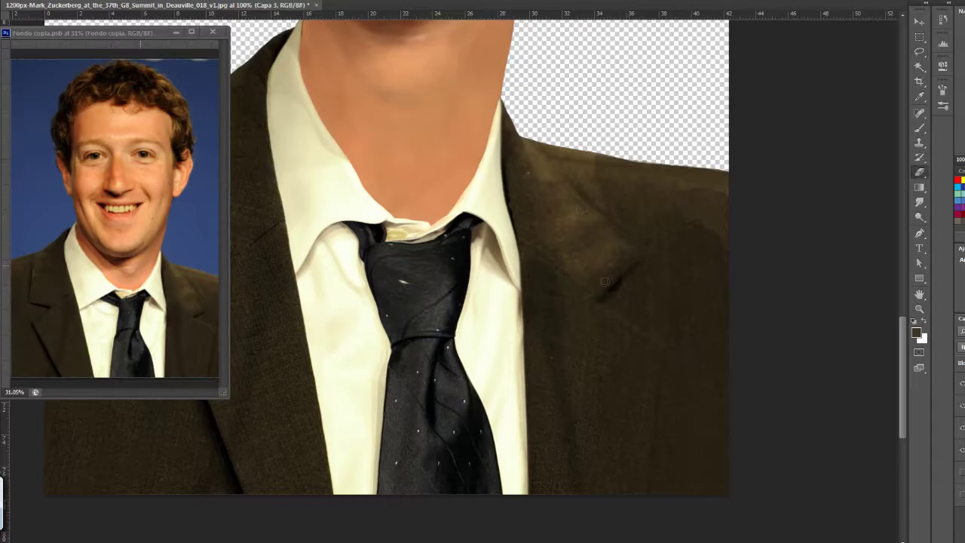
pyautogui.moveTo(585, 309); pyautogui.dragTo(659, 345)
pyautogui.moveTo(716, 174); pyautogui.dragTo(641, 200)
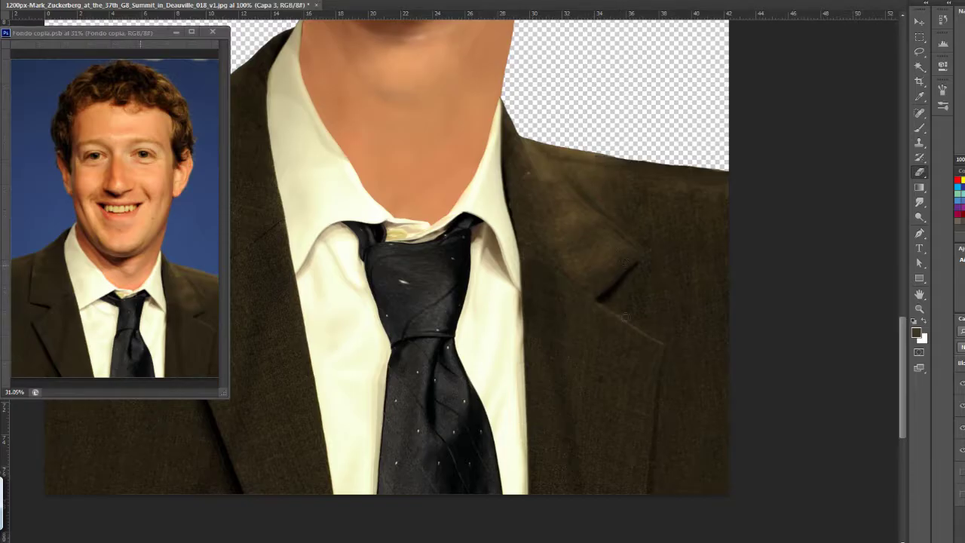
pyautogui.hotkey('ctrl', '-')
pyautogui.hotkey('ctrl', '-')
pyautogui.hotkey('ctrl', '-')
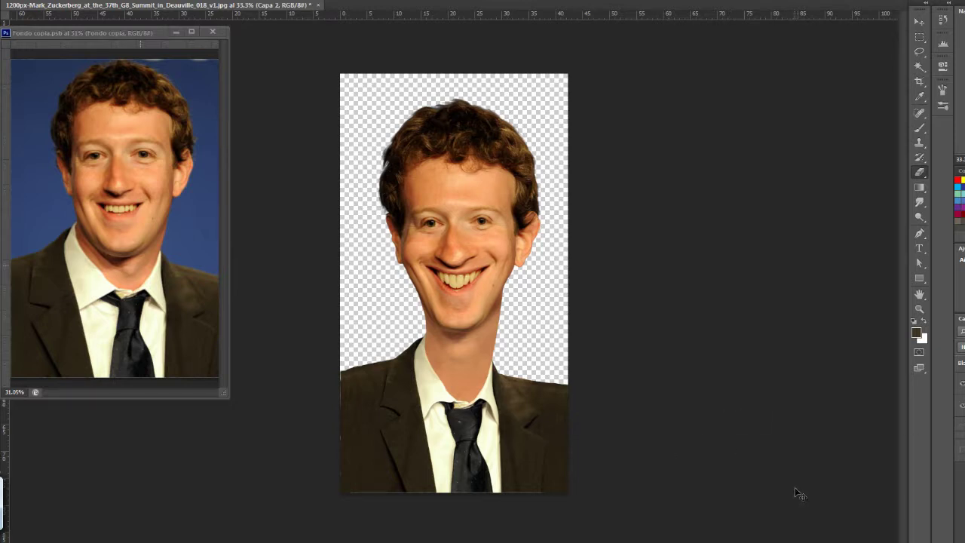
pyautogui.hotkey('alt', ']')
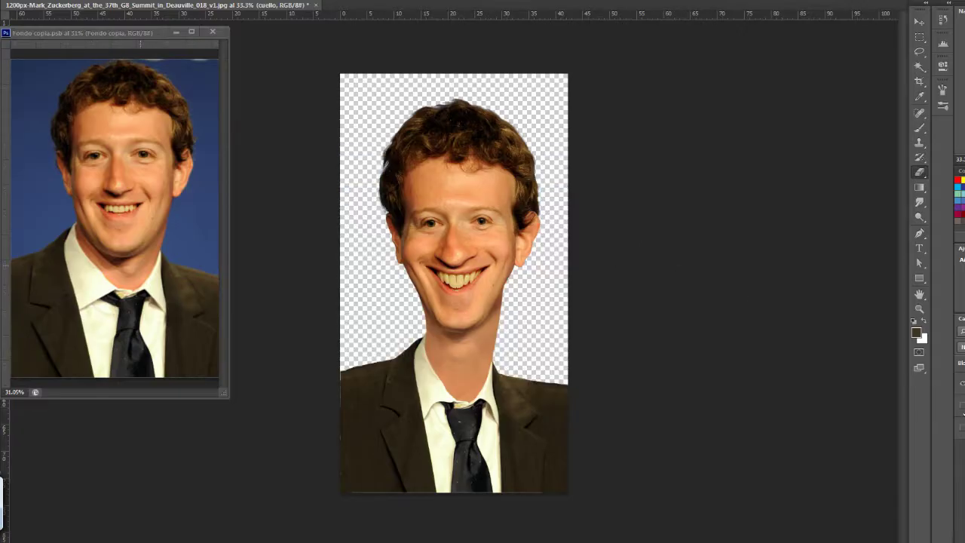
# On Capa 1, set the gradient's first stop to a blue sampled from the photo background
pyautogui.hotkey('alt', '[')
pyautogui.press('g')
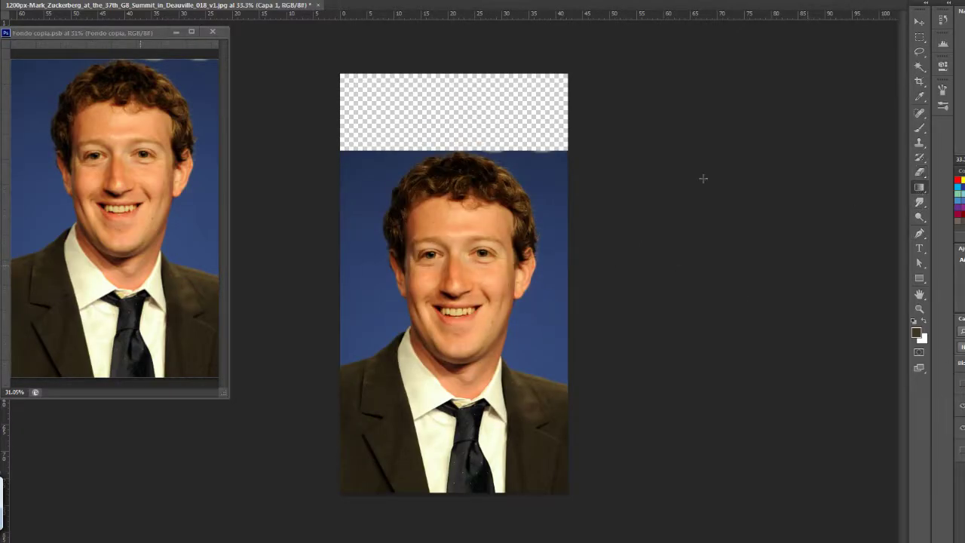
pyautogui.moveTo(452, 73); pyautogui.dragTo(638, 53)
pyautogui.click(613, 246)
pyautogui.click(664, 291)
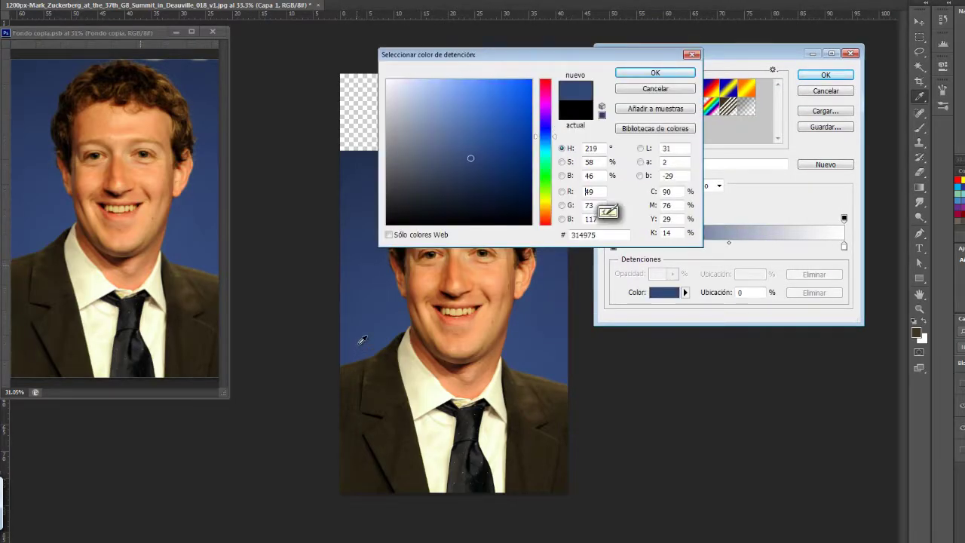
pyautogui.click(656, 72)
pyautogui.click(844, 246)
# Set the end stop to darker navy and drag the gradient upward to fill the background
pyautogui.click(663, 292)
pyautogui.click(473, 181)
pyautogui.click(656, 72)
pyautogui.click(826, 74)
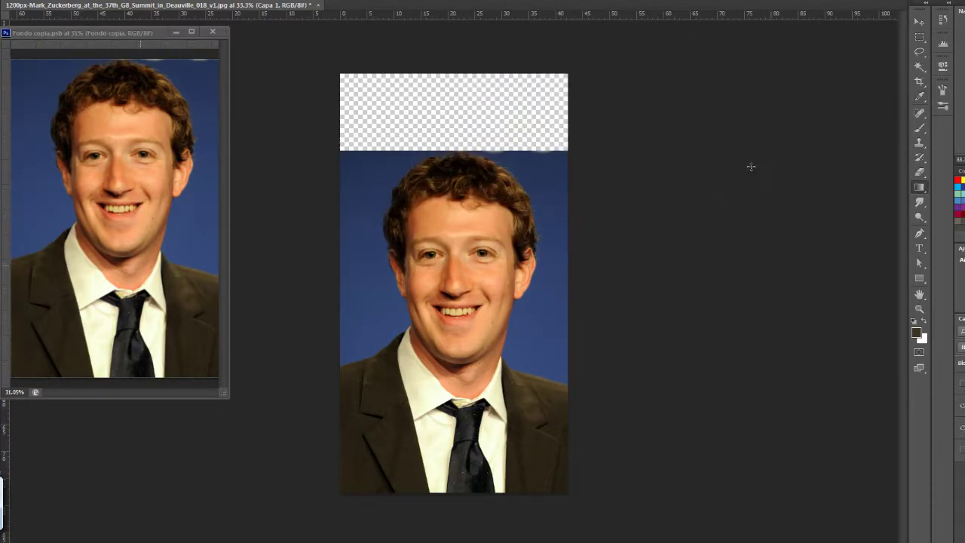
pyautogui.moveTo(454, 297); pyautogui.dragTo(455, 72)
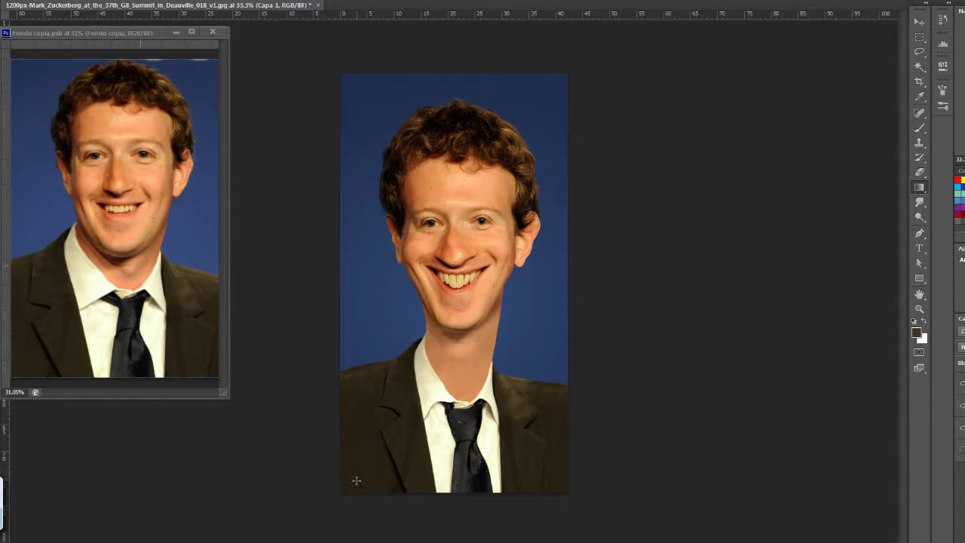
# Crop the stray strip off the image's left edge
pyautogui.click(919, 81)
pyautogui.moveTo(340, 284); pyautogui.dragTo(341, 285)
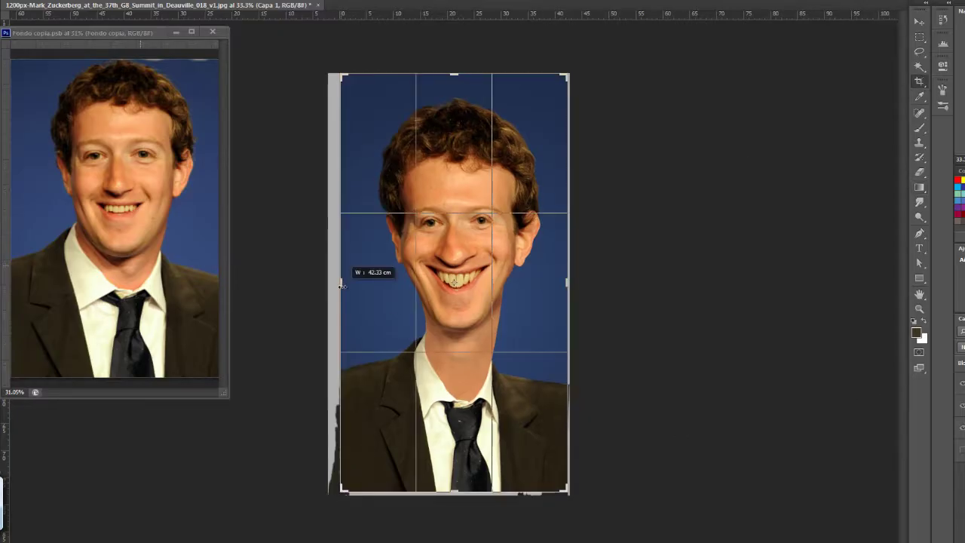
pyautogui.press('Return')
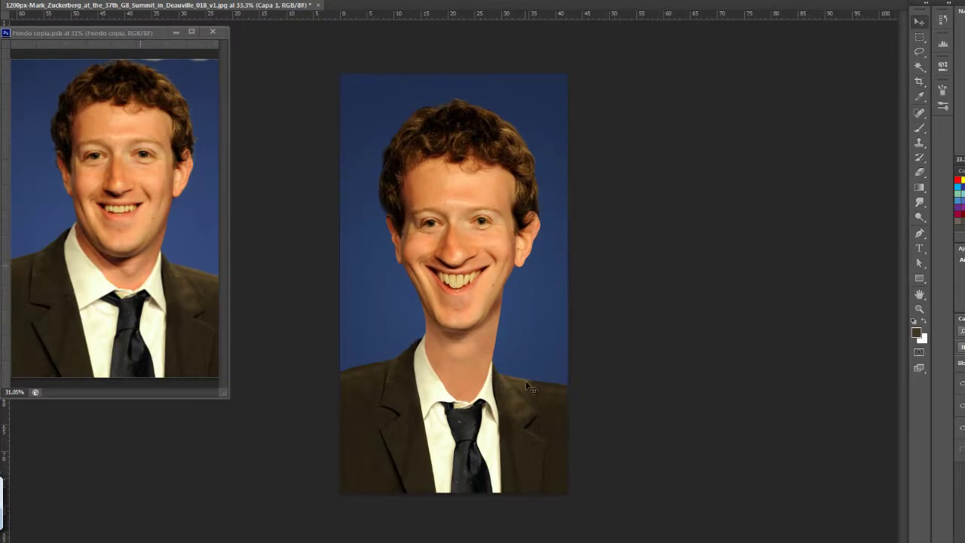
# Zoom in and erase along the neck's right edge to soften it, then zoom back out
pyautogui.scroll(2, 468, 384)
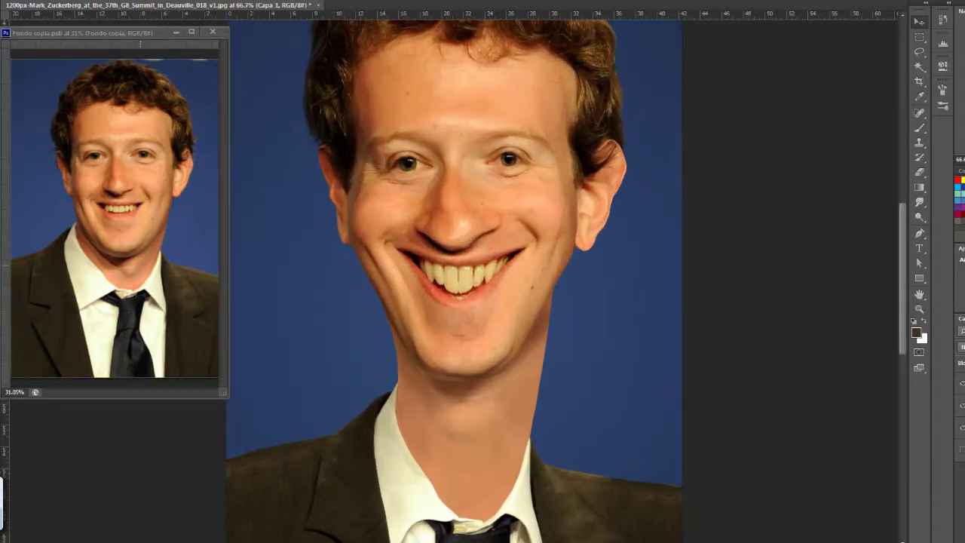
pyautogui.scroll(1, 467, 385)
pyautogui.scroll(1, 469, 387)
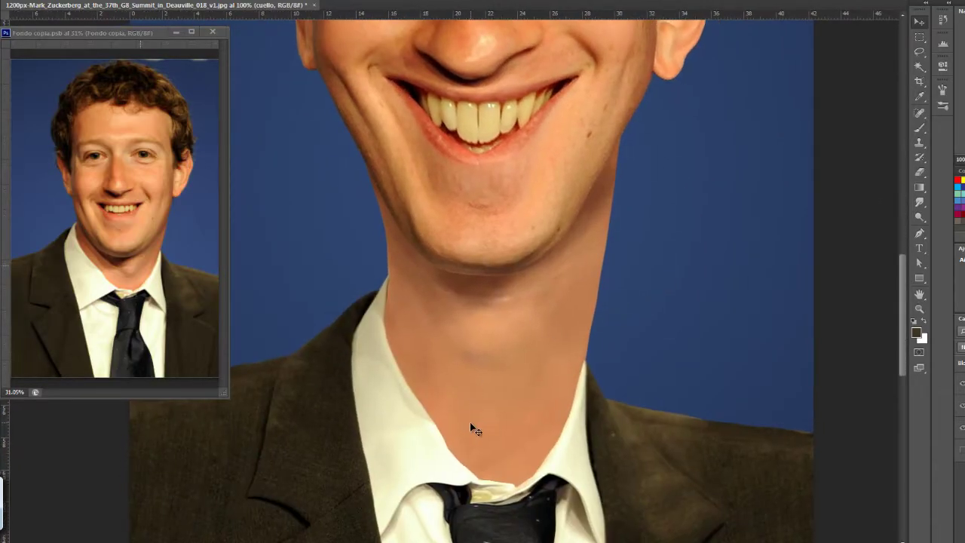
pyautogui.press('e')
pyautogui.rightClick(635, 326)
pyautogui.press('Return')
pyautogui.moveTo(597, 296); pyautogui.dragTo(606, 263)
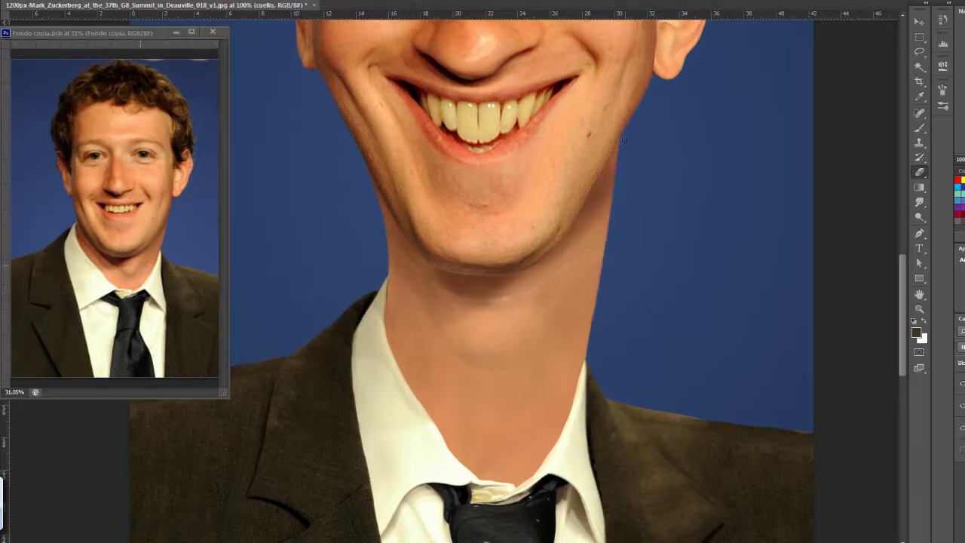
pyautogui.hotkey('ctrl', '-')
pyautogui.hotkey('ctrl', '-')
pyautogui.hotkey('ctrl', '-')
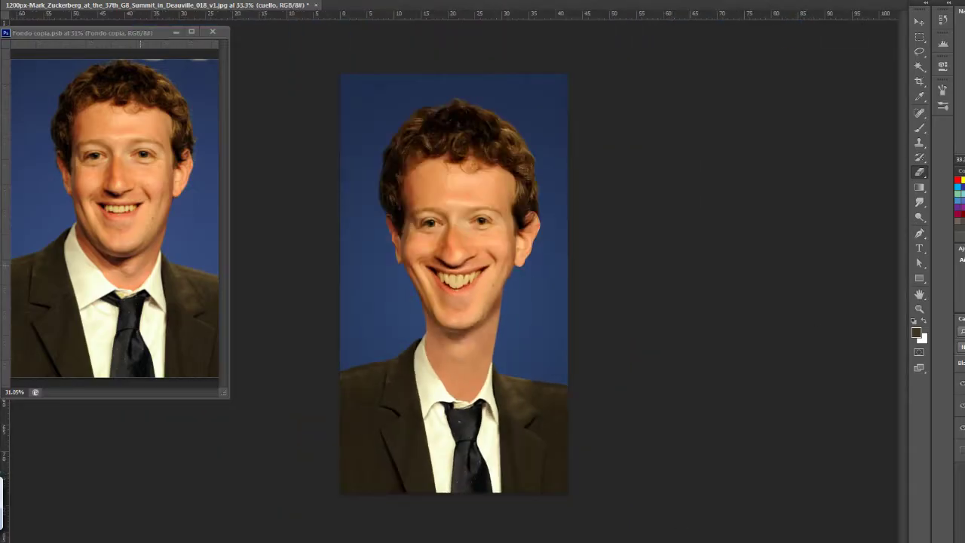
# Add a Hue/Saturation adjustment layer above Capa 1 with saturation +10
pyautogui.click(961, 428)
pyautogui.click(961, 405)
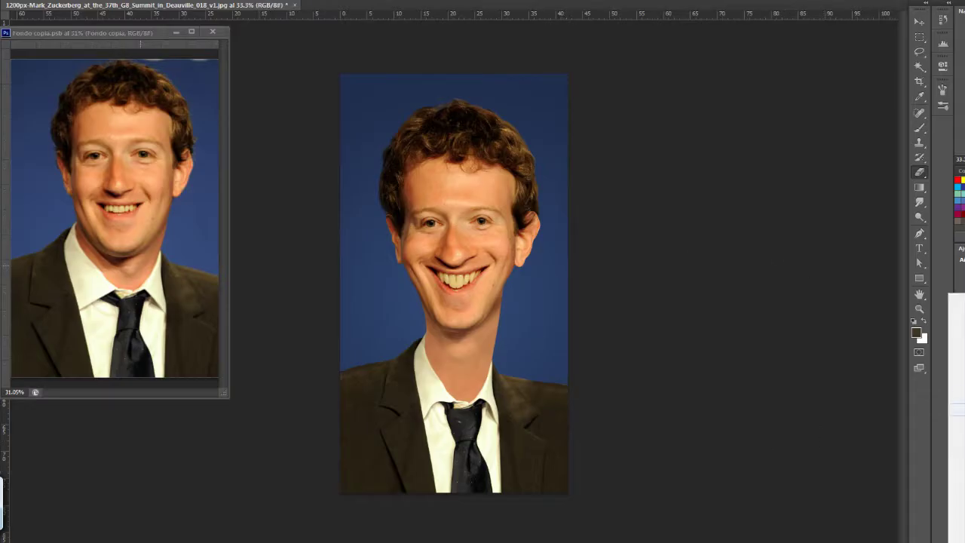
pyautogui.click(961, 261)
pyautogui.moveTo(846, 159); pyautogui.dragTo(852, 160)
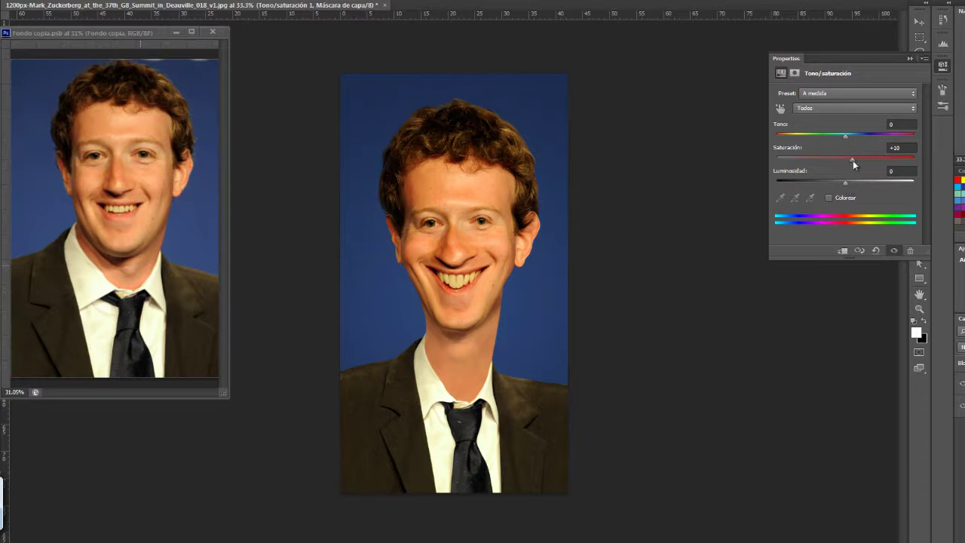
pyautogui.click(943, 66)
# Add a Brightness/Contrast adjustment layer with contrast raised to 4
pyautogui.click(957, 302)
pyautogui.moveTo(846, 146); pyautogui.dragTo(849, 149)
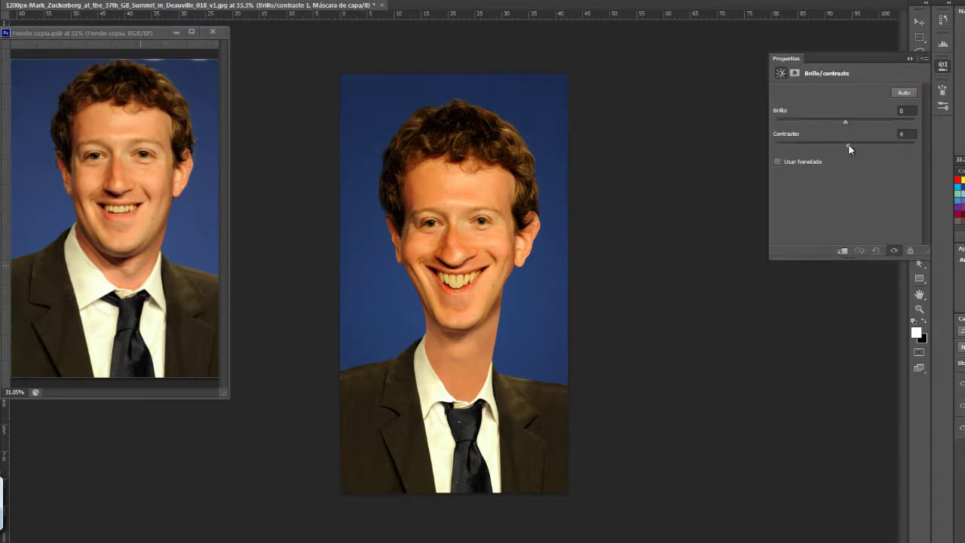
pyautogui.click(943, 66)
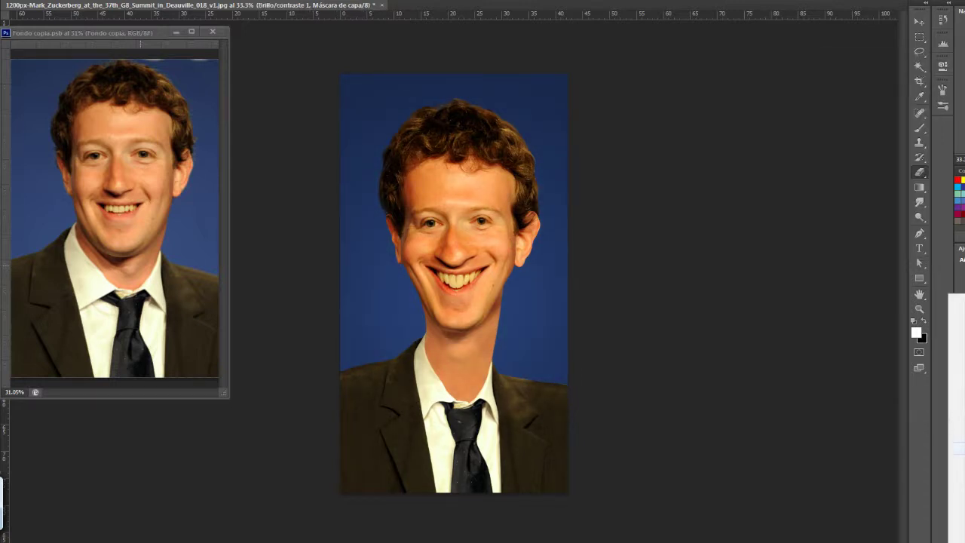
# Try a Channel Mixer layer with red +83 and blue +8, then delete it
pyautogui.click(956, 317)
pyautogui.moveTo(847, 179); pyautogui.dragTo(874, 155)
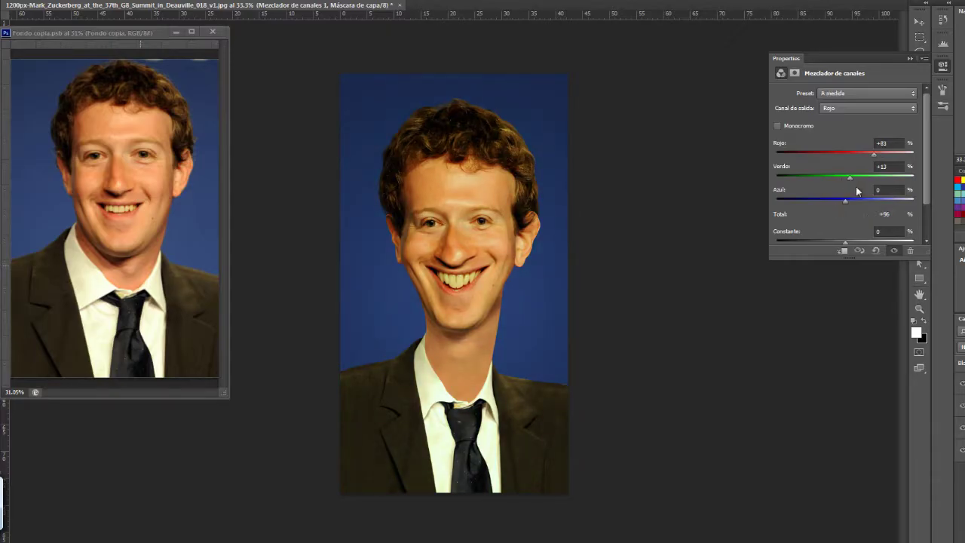
pyautogui.moveTo(846, 200); pyautogui.dragTo(849, 199)
pyautogui.click(911, 251)
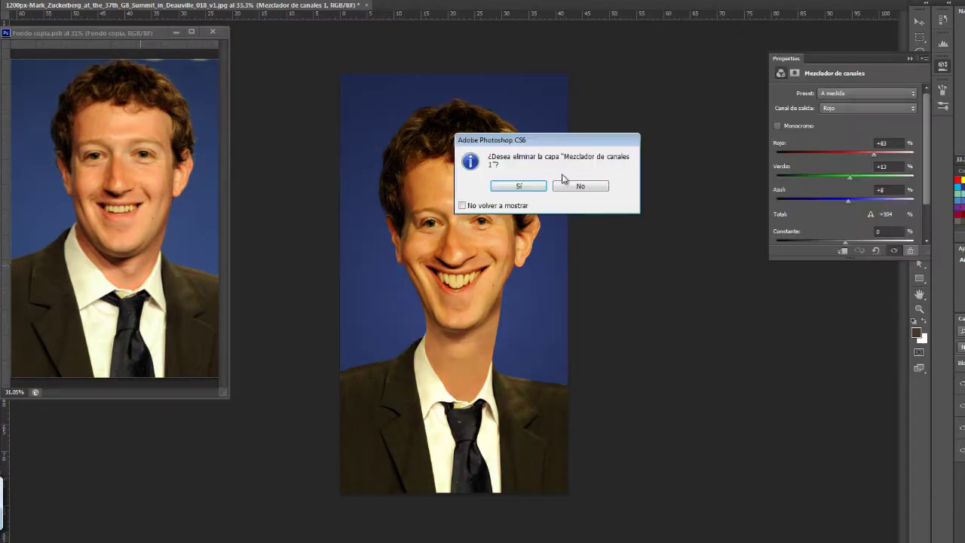
pyautogui.press('Return')
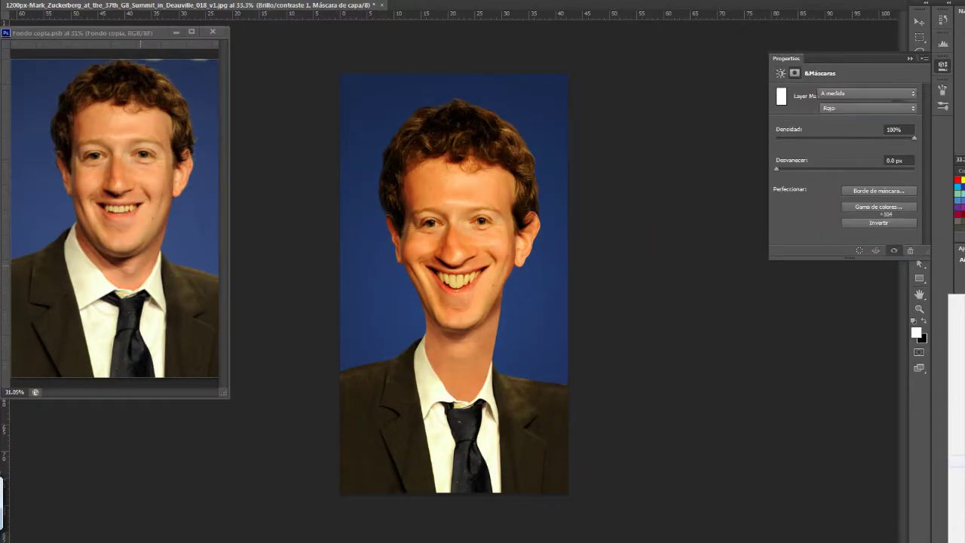
# Add a Color Balance adjustment layer with a shifted midtone balance
pyautogui.click(956, 325)
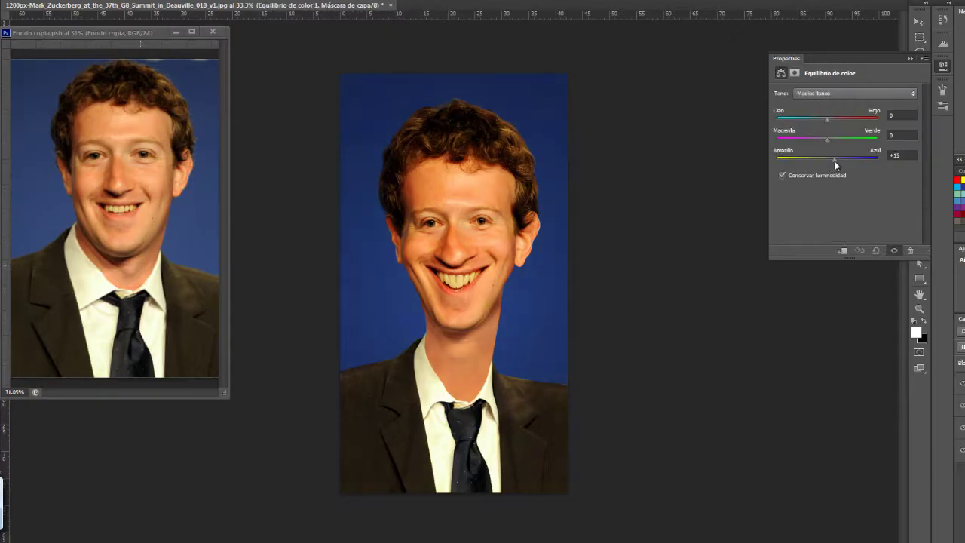
pyautogui.moveTo(833, 139); pyautogui.dragTo(826, 139)
pyautogui.click(785, 395)
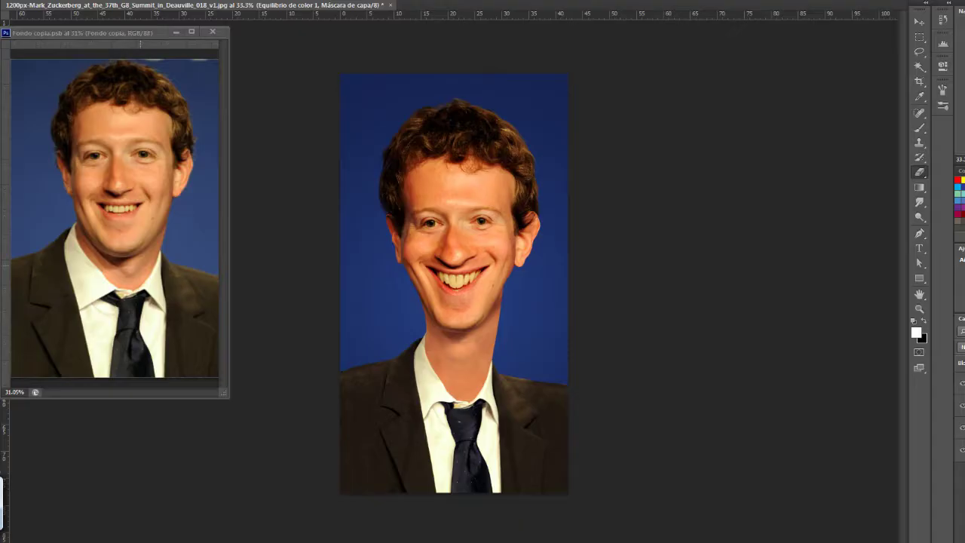
# Add a Curves layer that darkens shadows and brightens highlights
pyautogui.click(961, 271)
pyautogui.moveTo(833, 198); pyautogui.dragTo(833, 205)
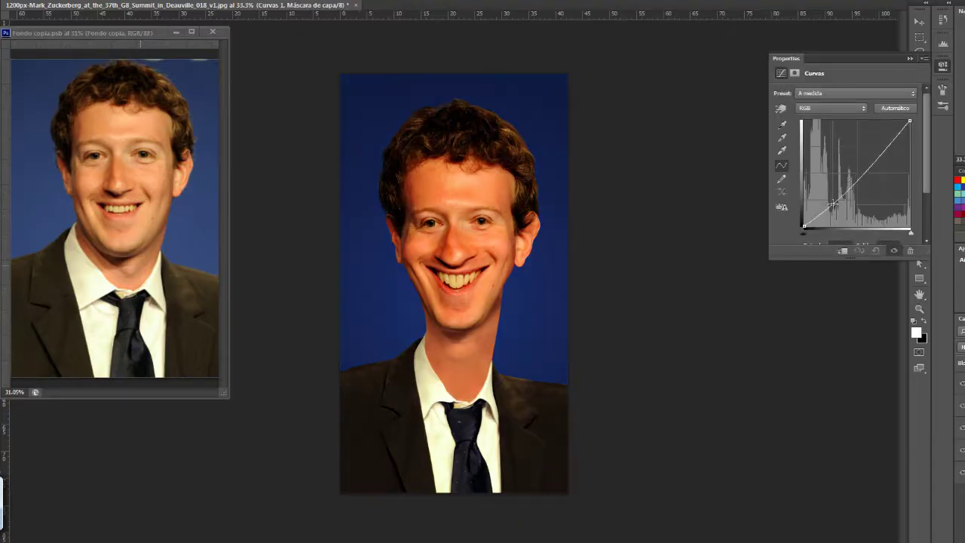
pyautogui.moveTo(884, 147); pyautogui.dragTo(884, 143)
pyautogui.click(943, 65)
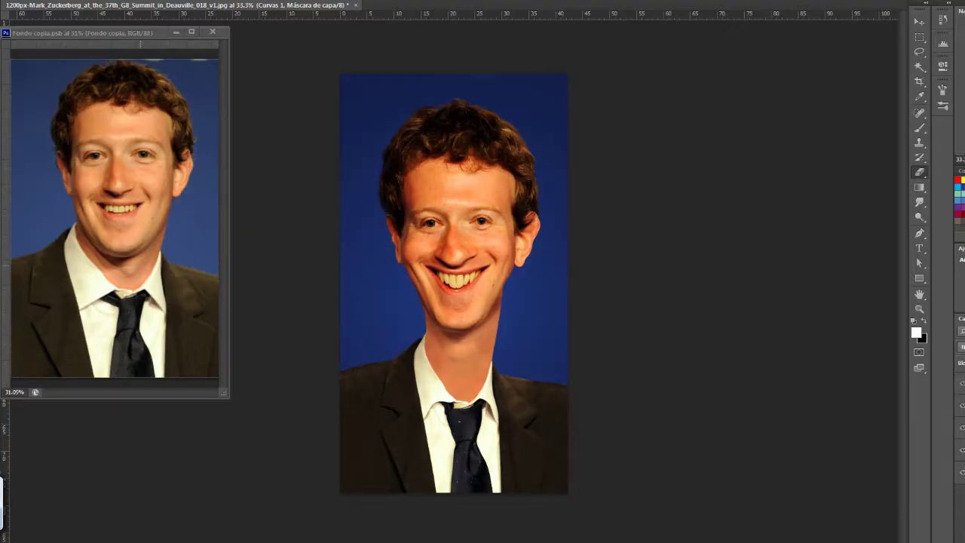
# Add a Levels adjustment layer above the hue/saturation layer
pyautogui.click(962, 260)
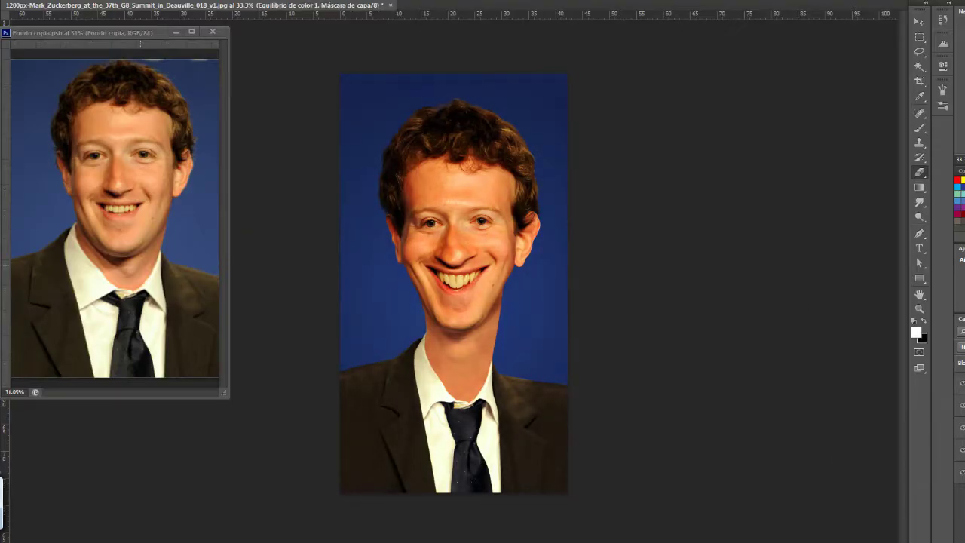
pyautogui.click(962, 260)
pyautogui.click(962, 260)
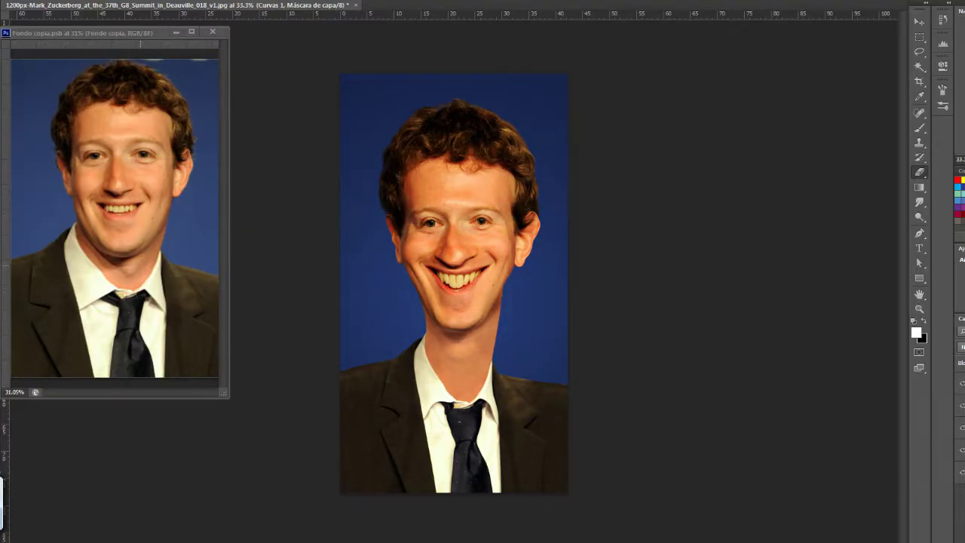
pyautogui.click(910, 58)
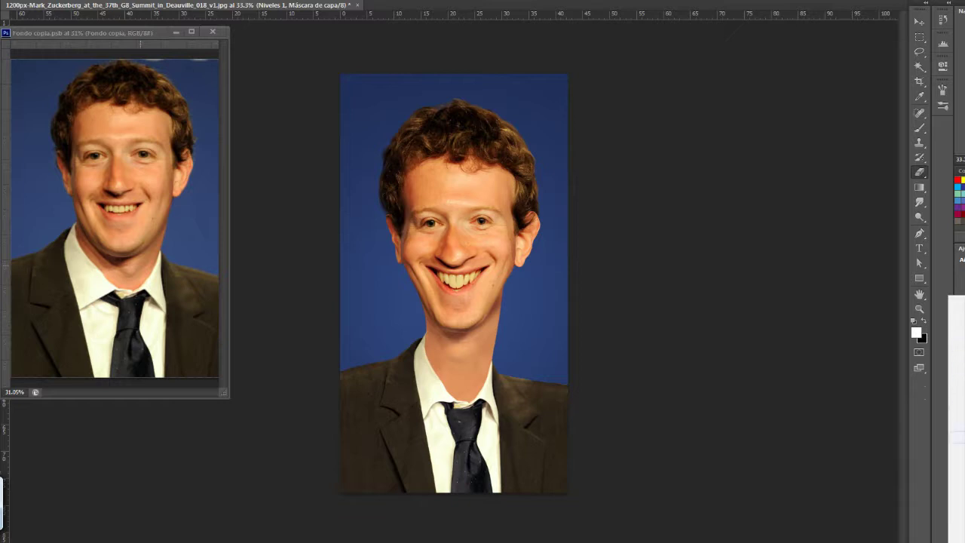
# Add a Photo Filter layer set to Naranja after trying Magenta and Verde, plus a Curves 2 layer
pyautogui.click(956, 408)
pyautogui.click(877, 93)
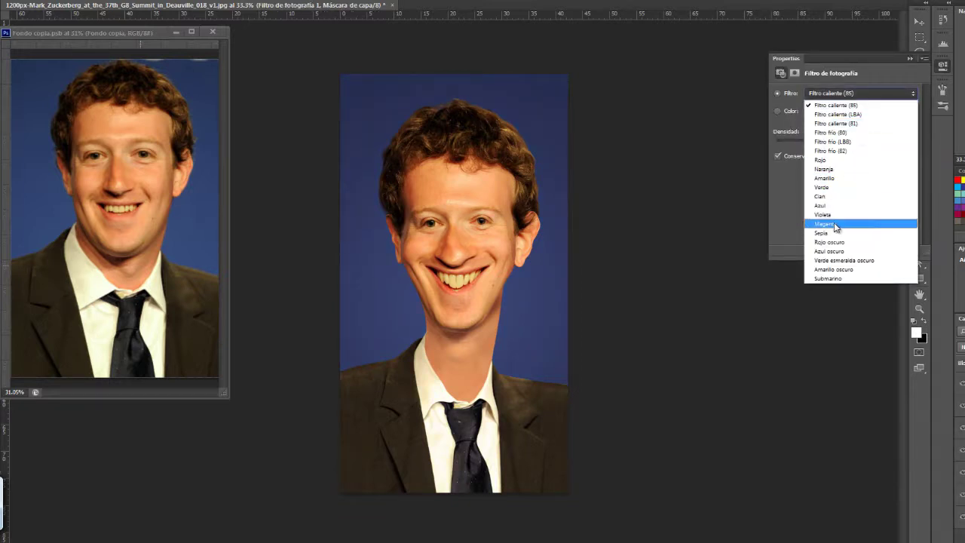
pyautogui.click(836, 224)
pyautogui.click(860, 93)
pyautogui.click(843, 187)
pyautogui.click(864, 94)
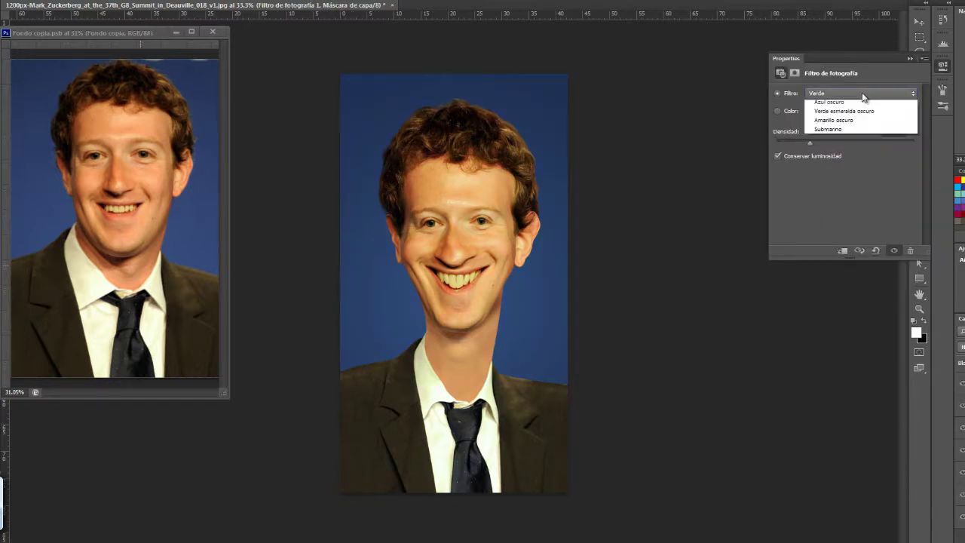
pyautogui.click(845, 151)
pyautogui.click(857, 93)
pyautogui.click(838, 163)
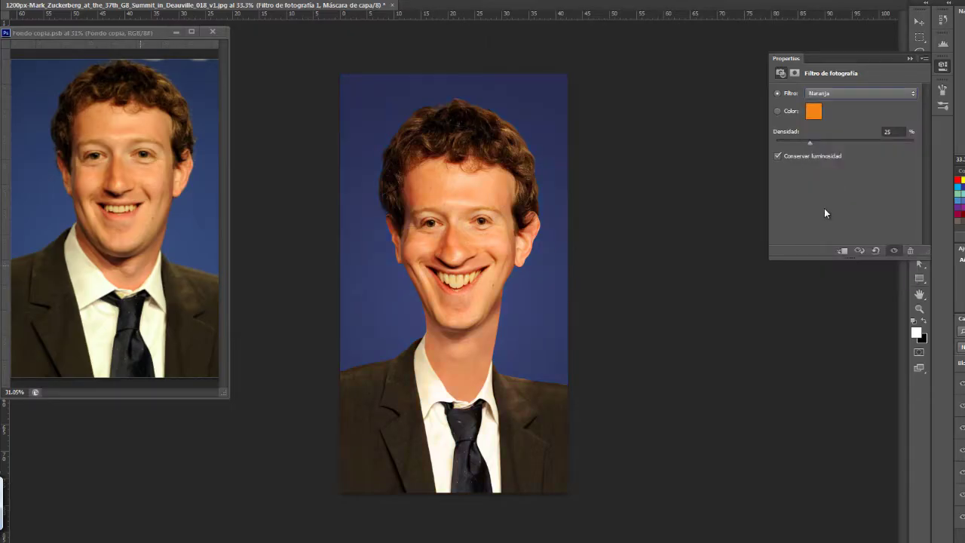
pyautogui.click(910, 58)
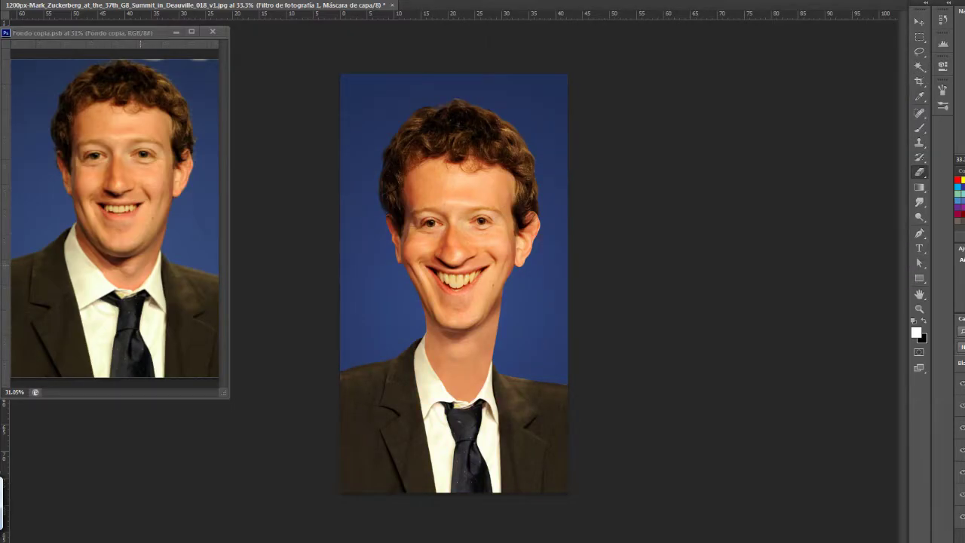
pyautogui.click(962, 354)
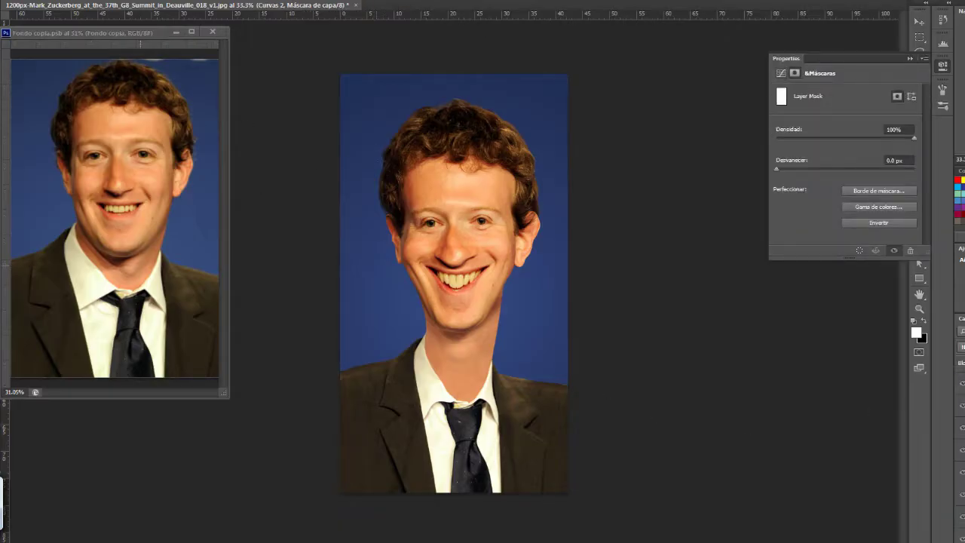
# Paint a diagonal black-to-white gradient across the Curves 2 layer mask
pyautogui.click(911, 58)
pyautogui.press('g')
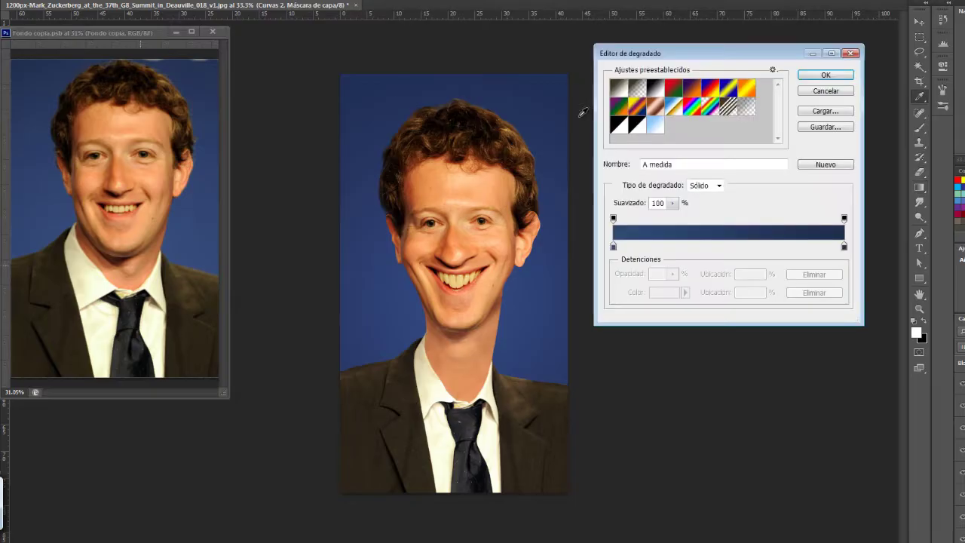
pyautogui.click(661, 96)
pyautogui.click(845, 79)
pyautogui.moveTo(482, 205); pyautogui.dragTo(568, 78)
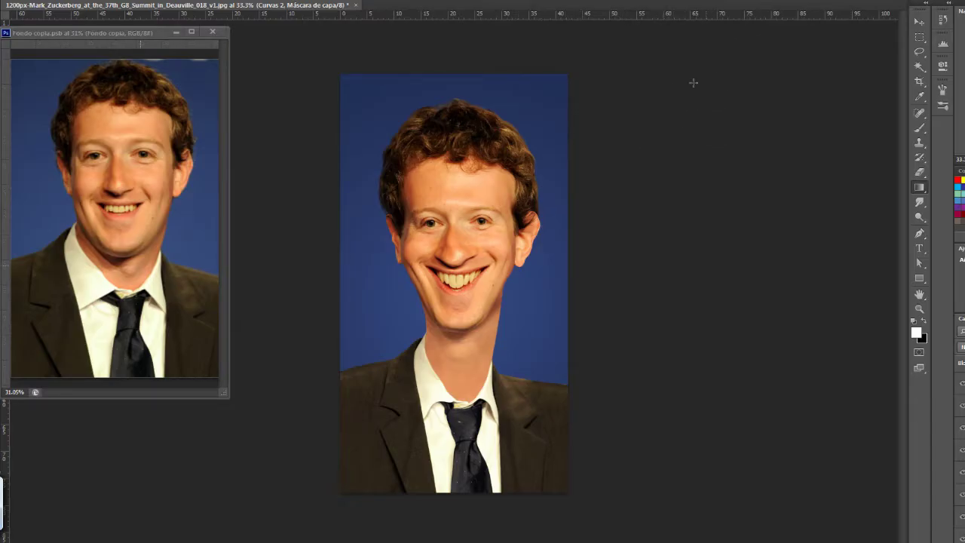
pyautogui.hotkey('ctrl', '2')
# In Curves 2, check the Rojo channel and raise the Verde curve
pyautogui.click(943, 65)
pyautogui.click(832, 108)
pyautogui.click(811, 121)
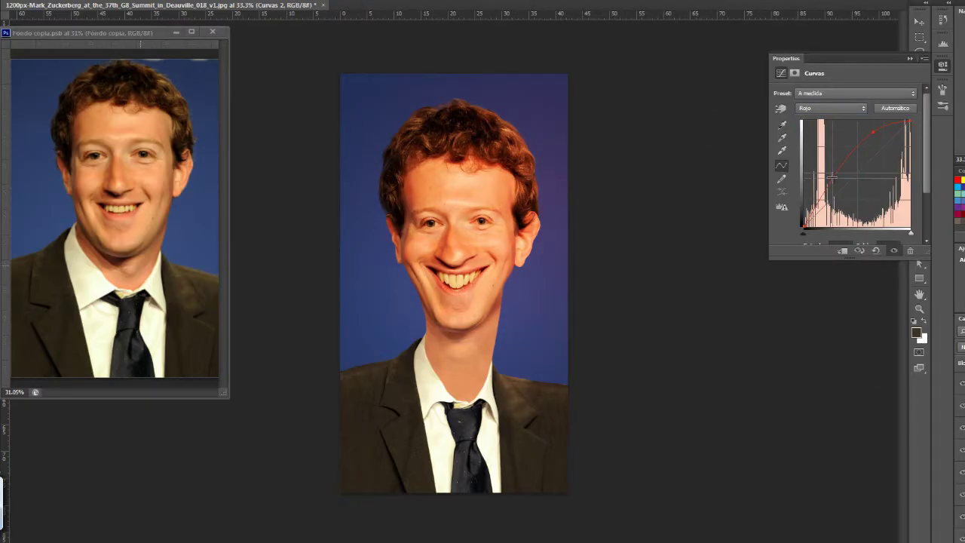
pyautogui.click(832, 108)
pyautogui.click(803, 138)
pyautogui.moveTo(875, 163); pyautogui.dragTo(872, 134)
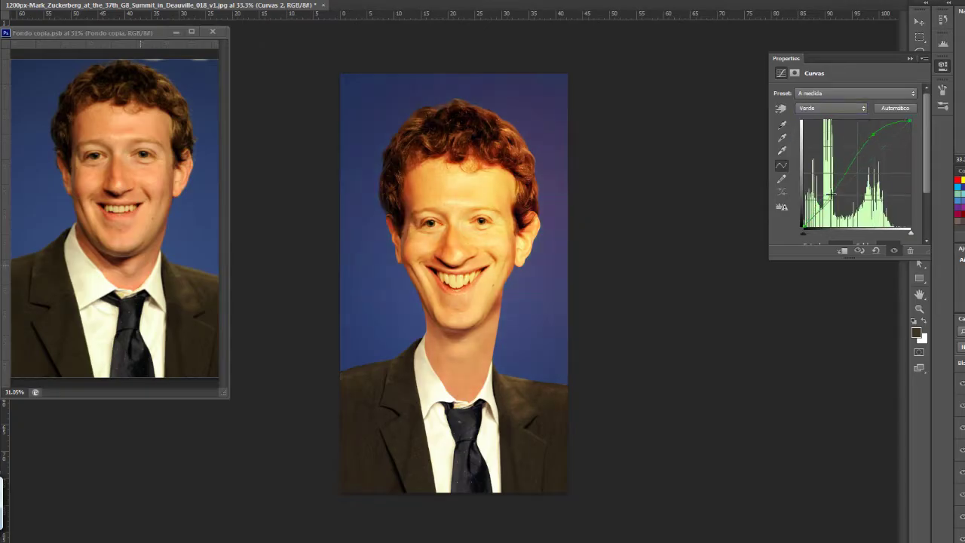
# Raise the Azul curve and reshape the RGB curve, undoing the purple background cast
pyautogui.click(832, 107)
pyautogui.click(826, 147)
pyautogui.moveTo(856, 173); pyautogui.dragTo(845, 151)
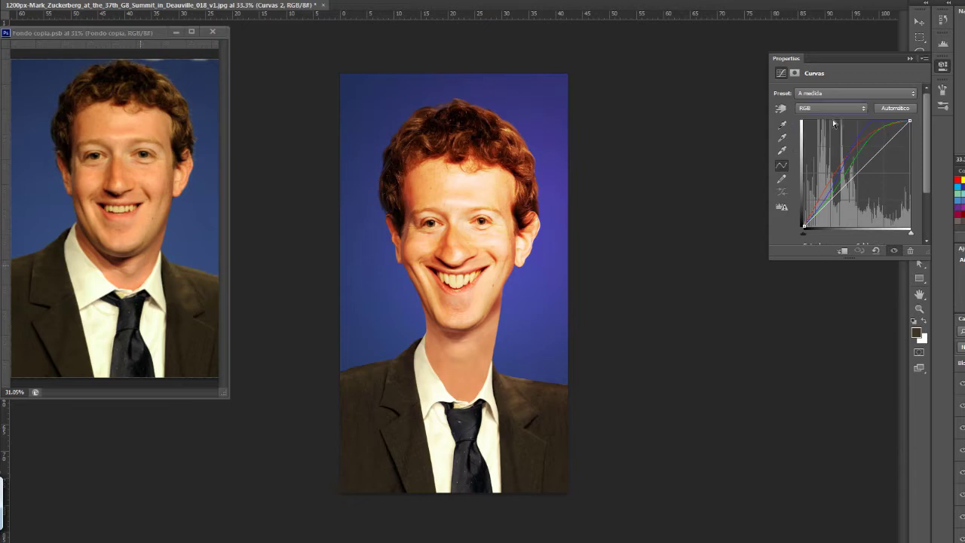
pyautogui.moveTo(834, 124); pyautogui.dragTo(828, 189)
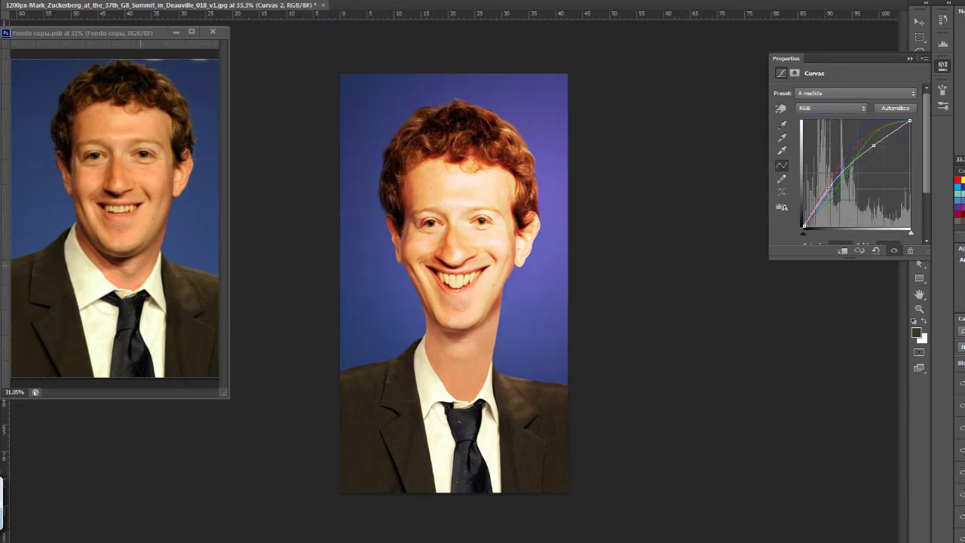
pyautogui.moveTo(828, 189); pyautogui.dragTo(830, 192)
pyautogui.click(911, 58)
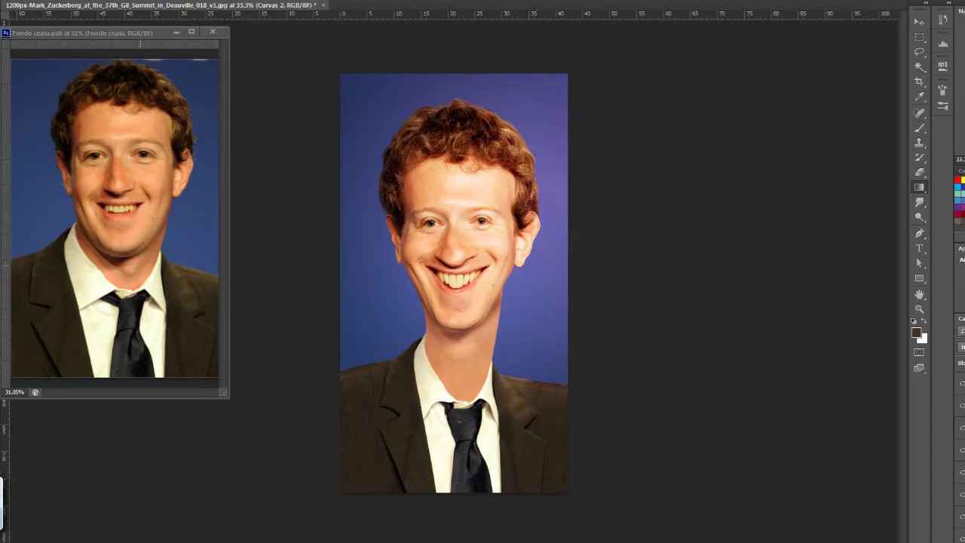
pyautogui.hotkey('ctrl', 'z')
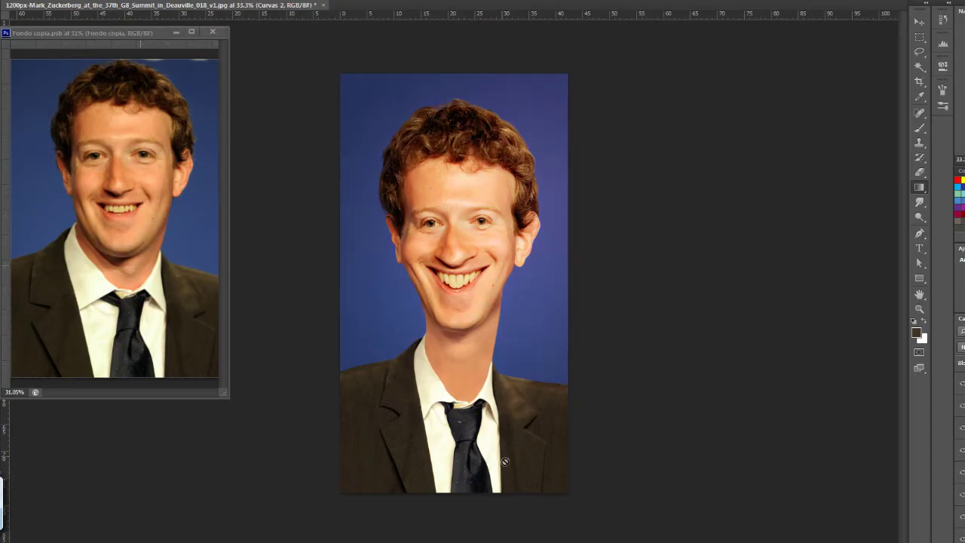